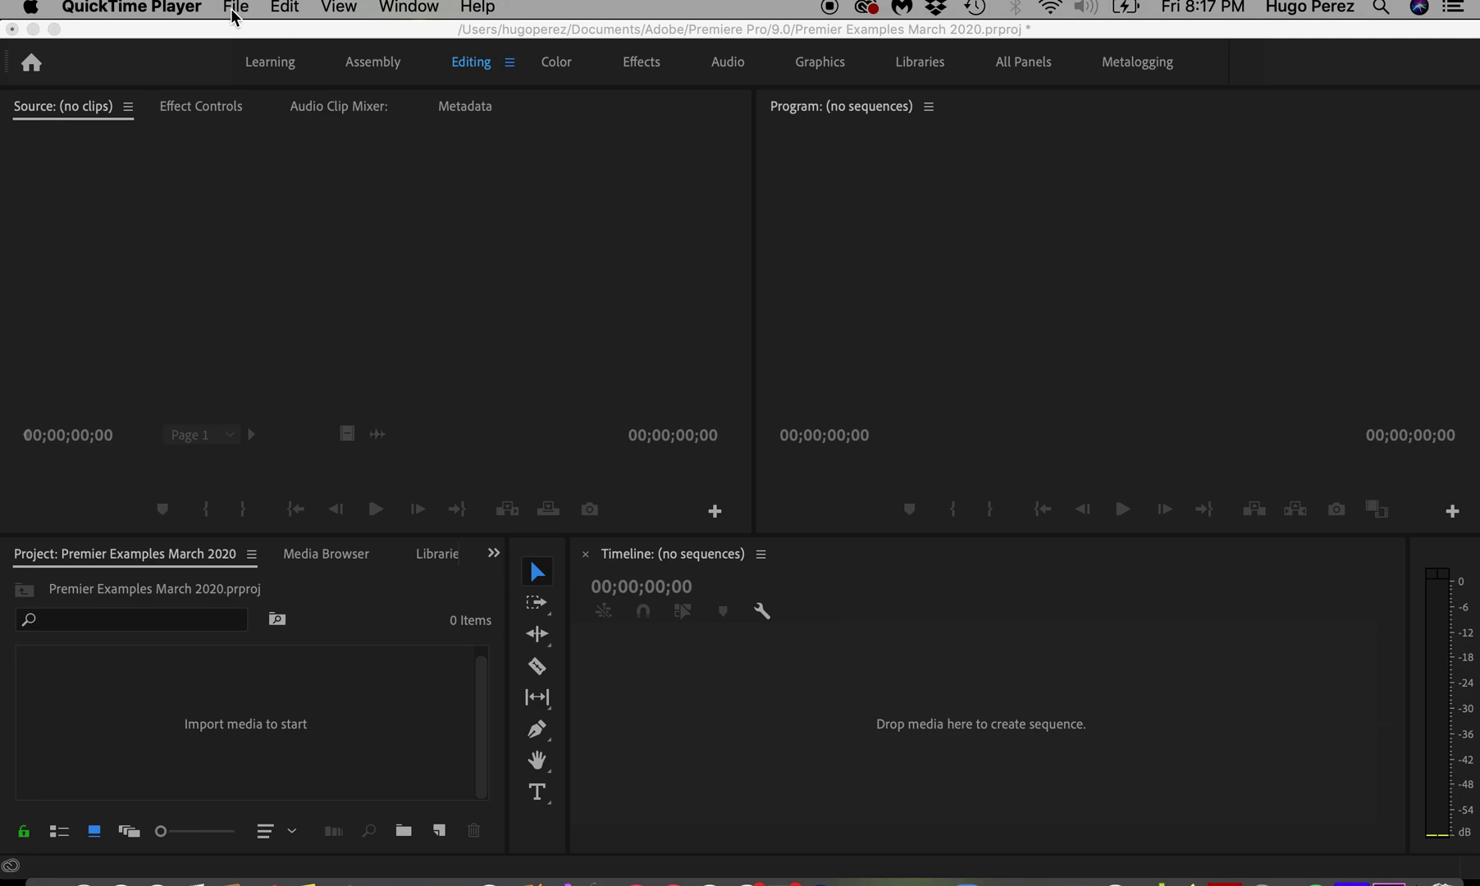
# Start a new sequence and choose the AVCHD 1080i30 (60i) preset from the AVCHD 1080i presets
pyautogui.click(235, 197)
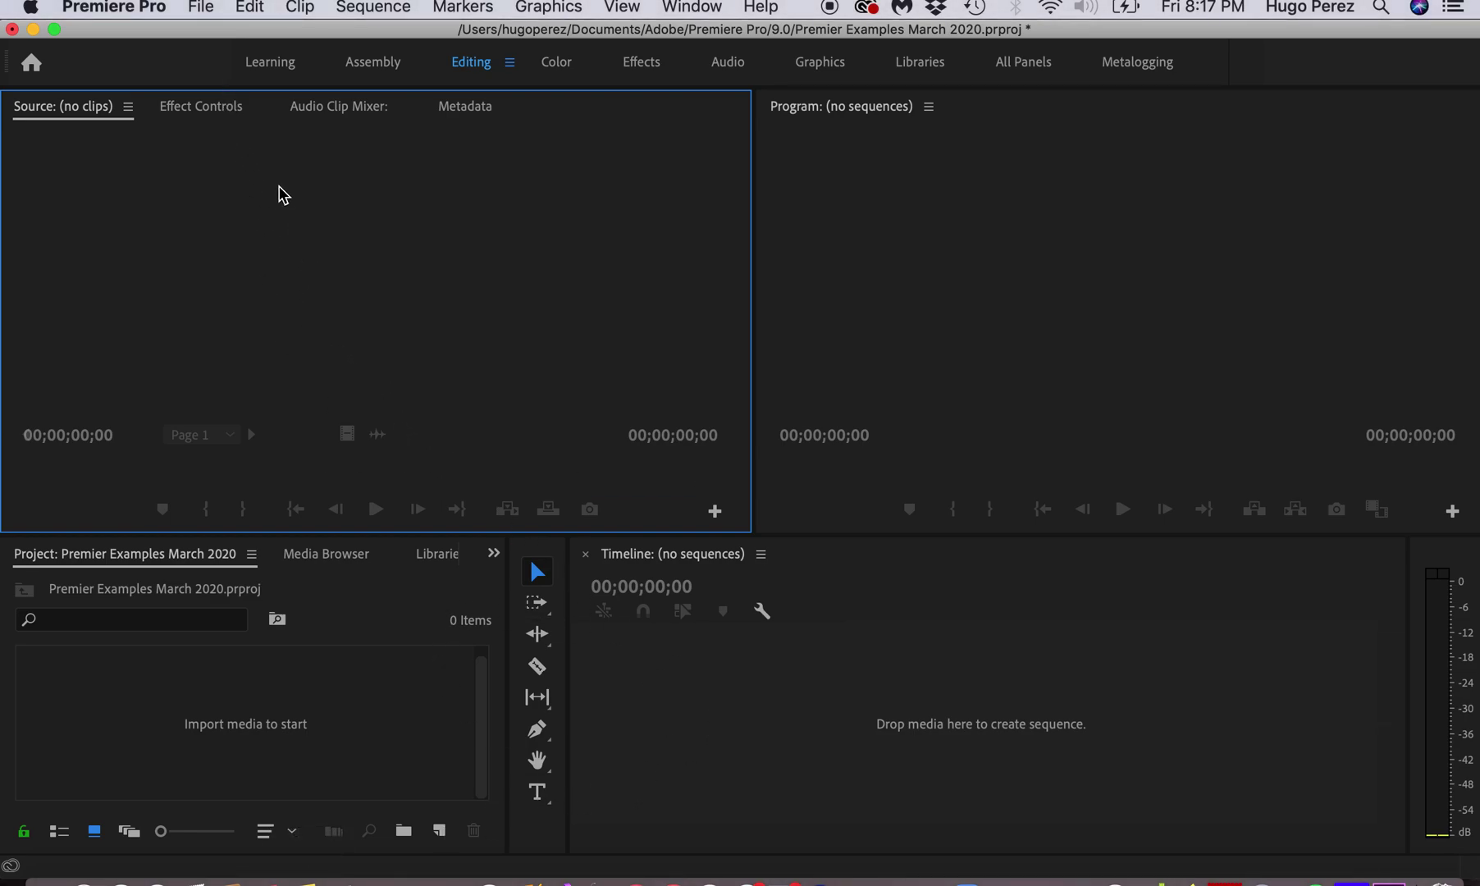
pyautogui.click(199, 9)
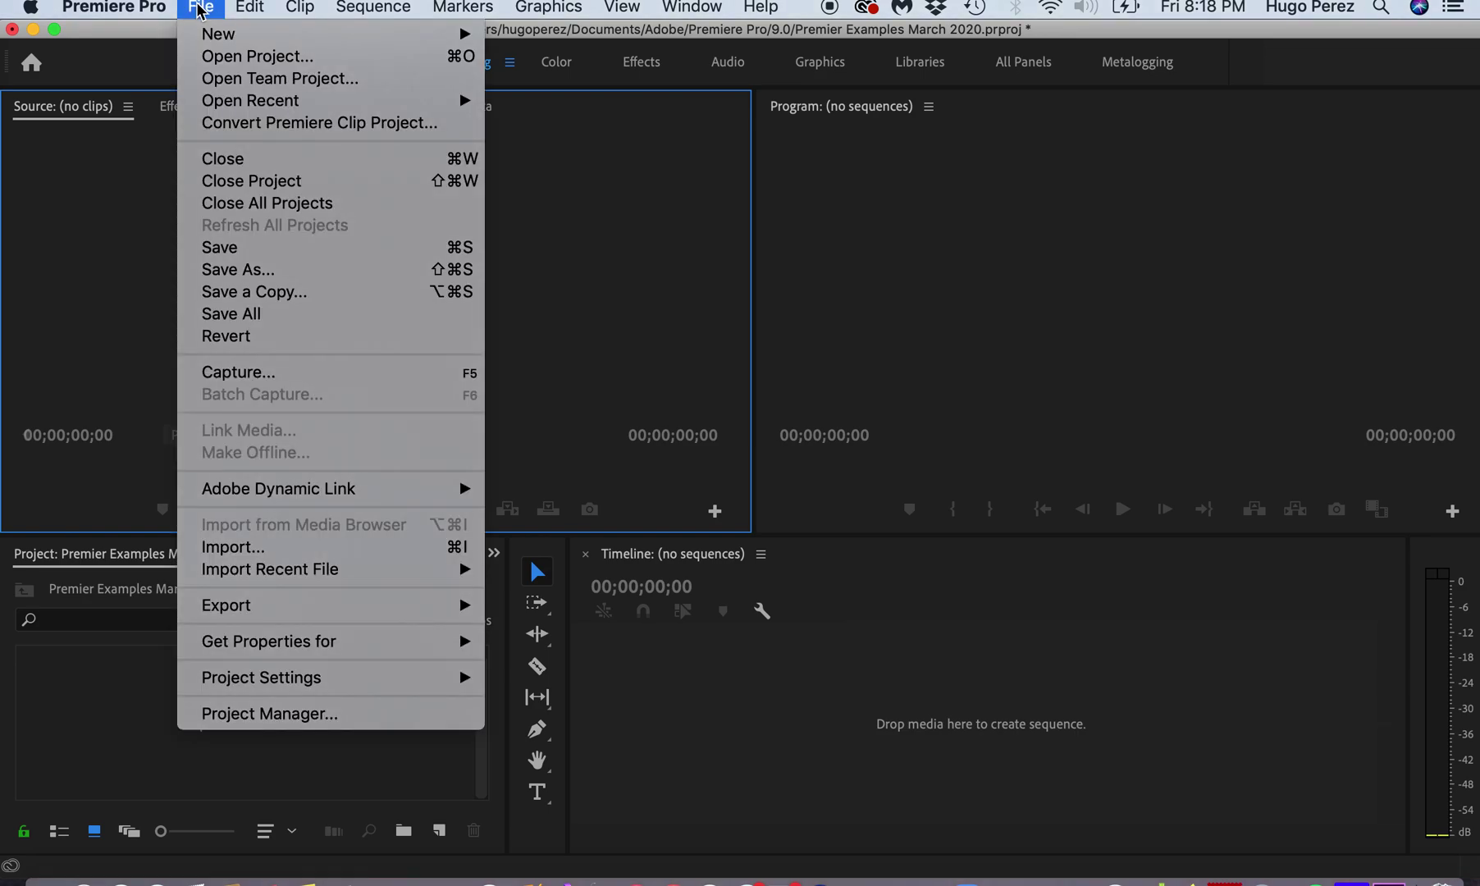
pyautogui.moveTo(215, 37)
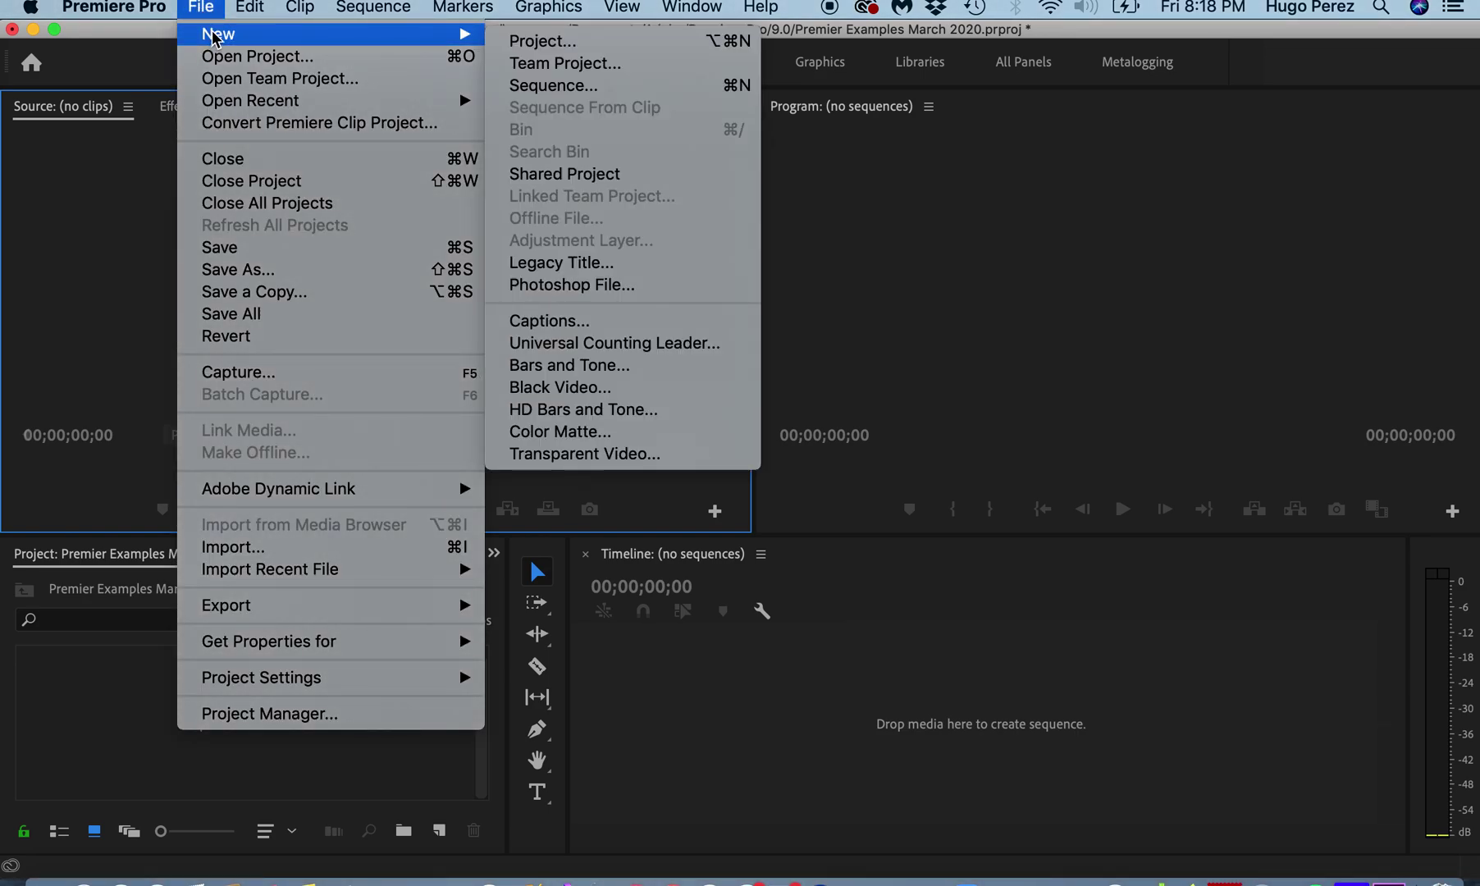
pyautogui.click(529, 86)
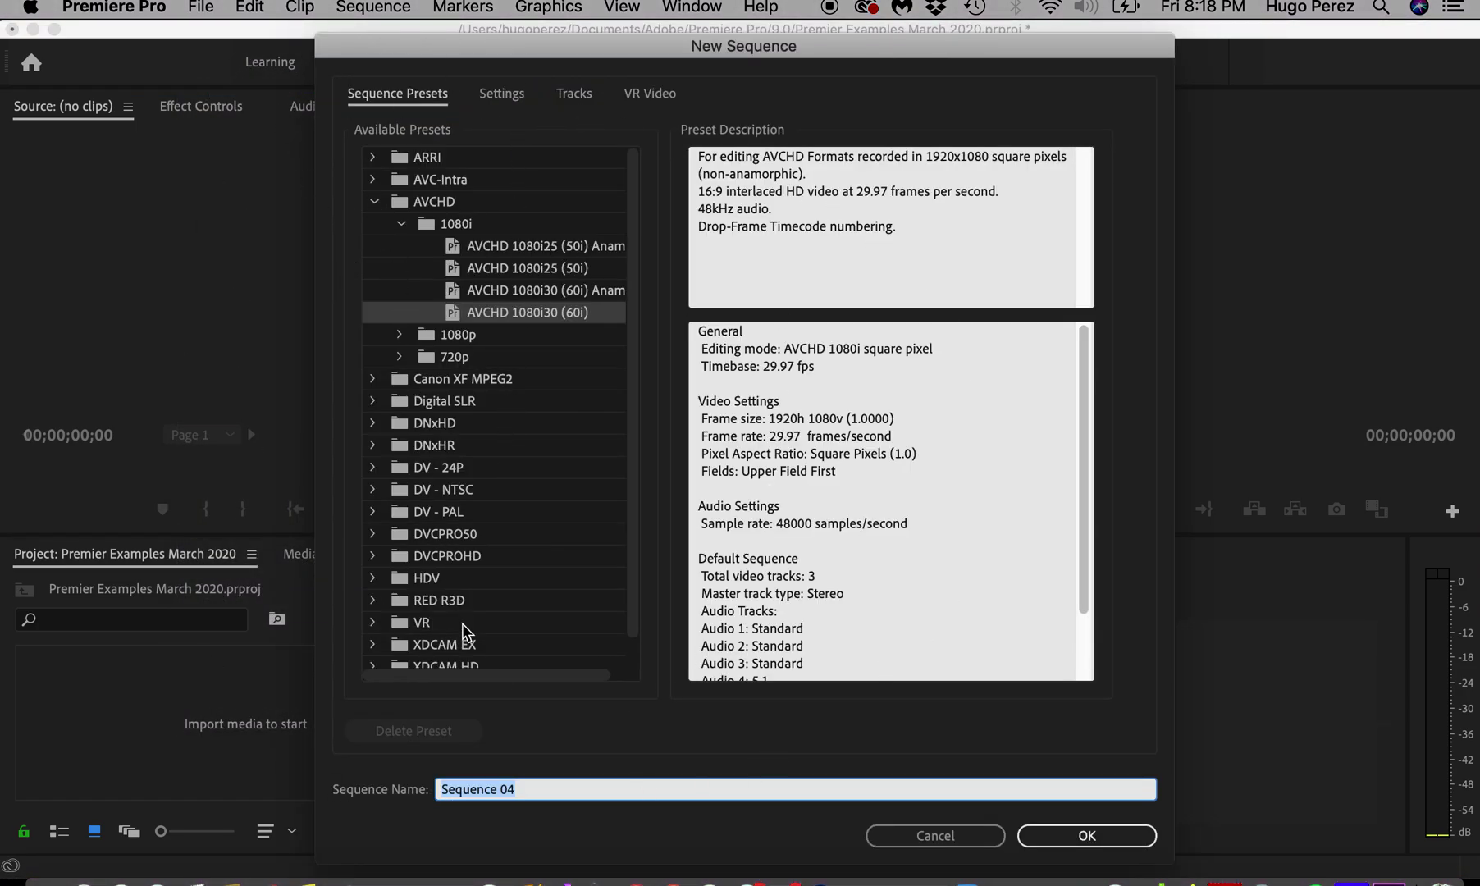
pyautogui.click(402, 223)
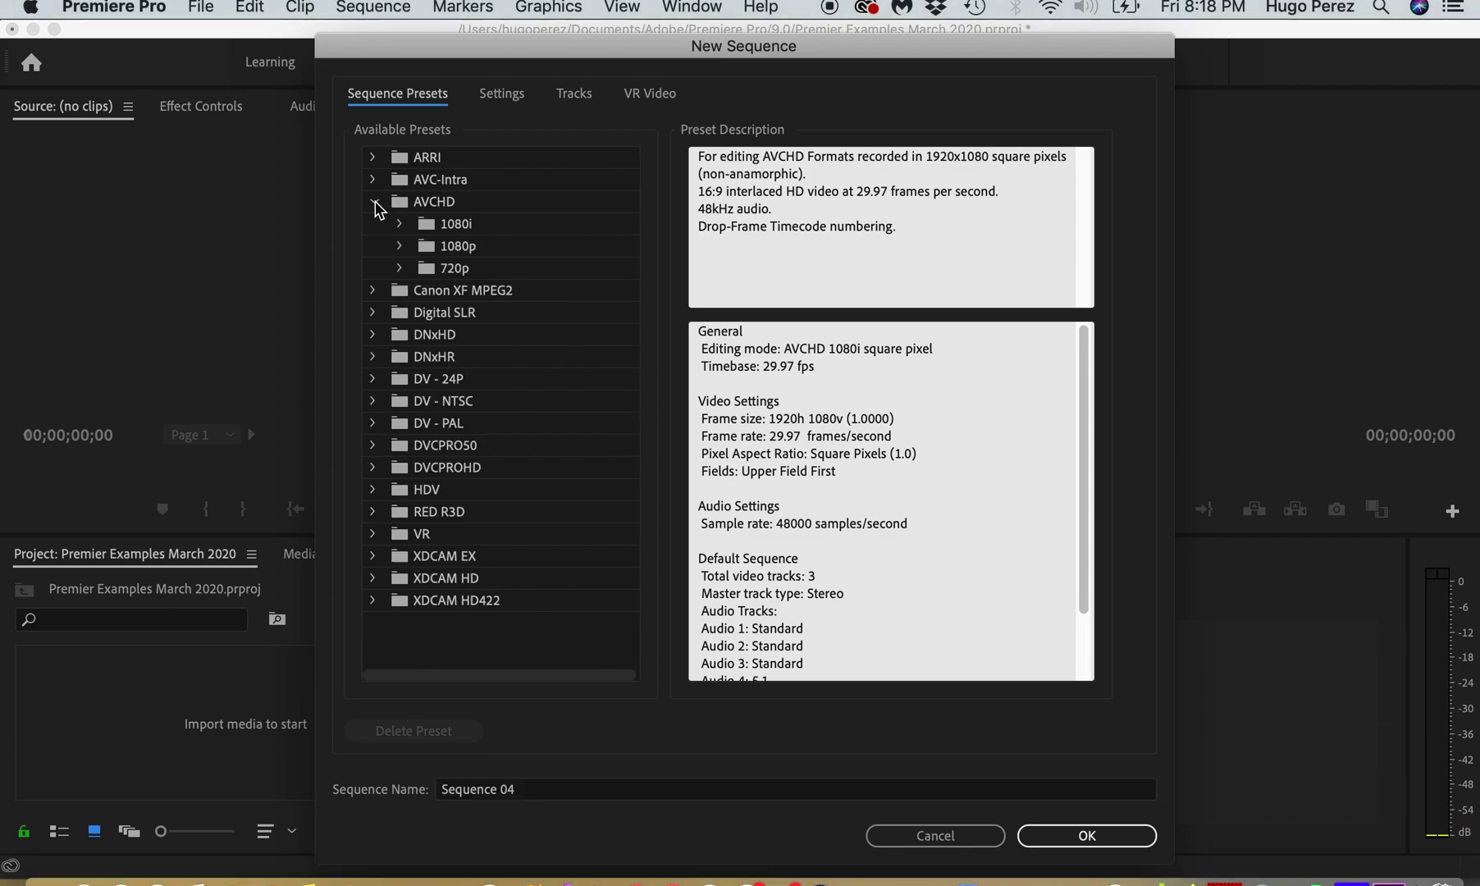
pyautogui.click(374, 201)
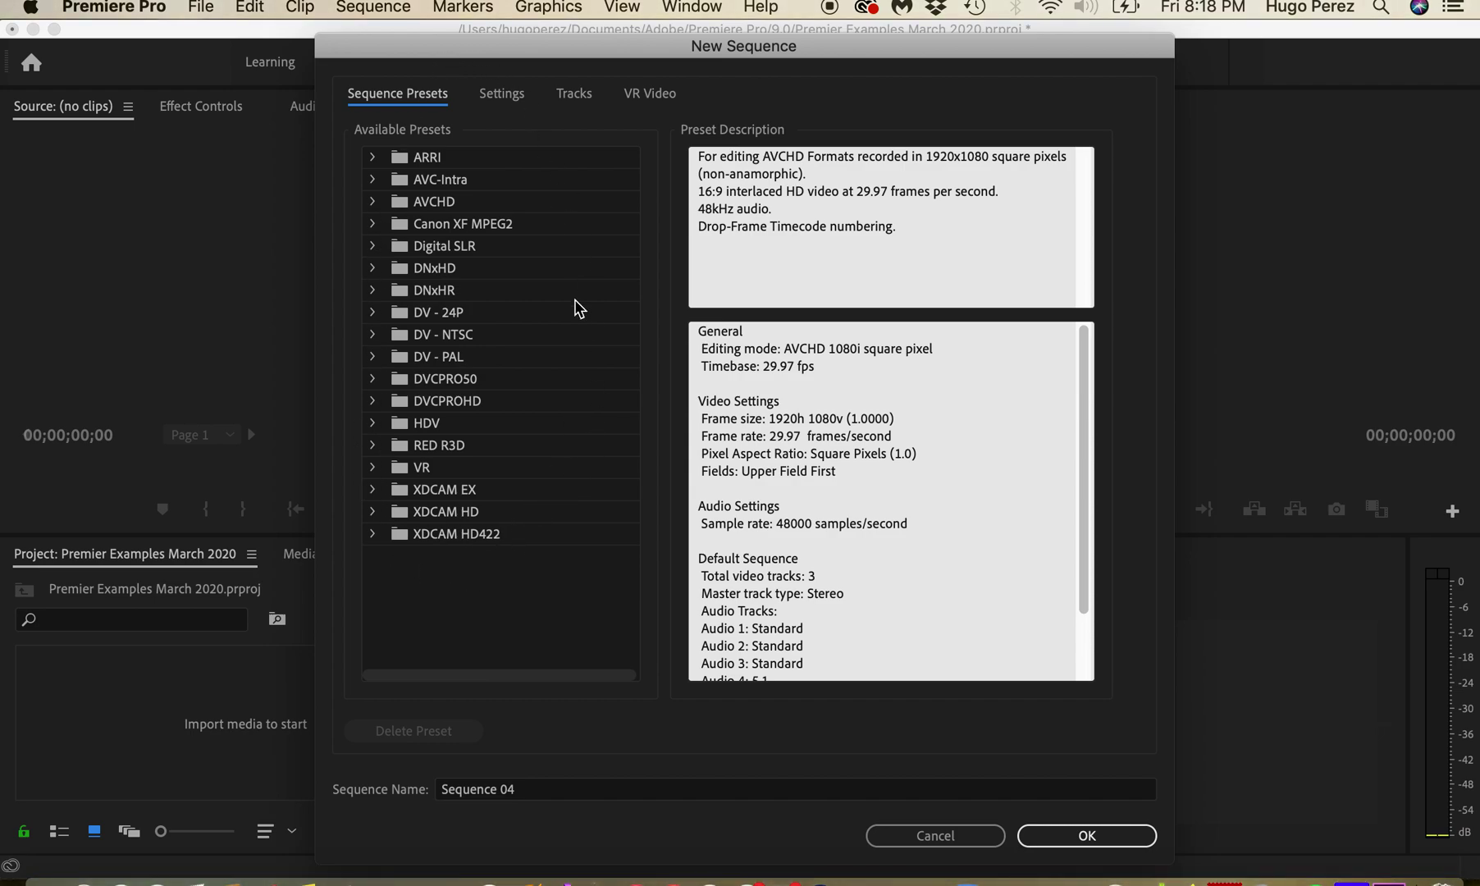
pyautogui.click(375, 203)
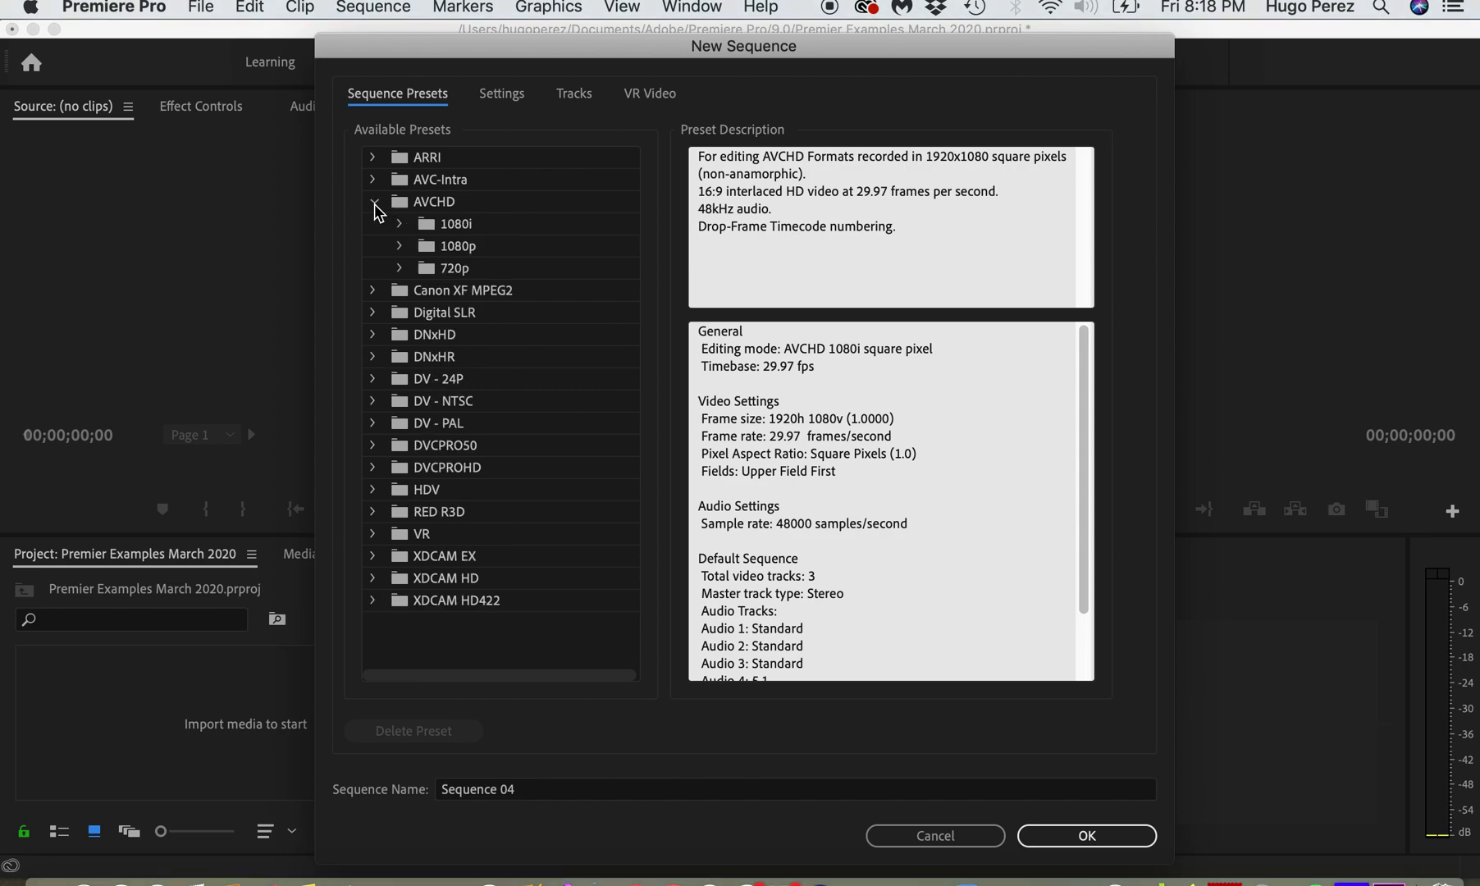
pyautogui.click(374, 203)
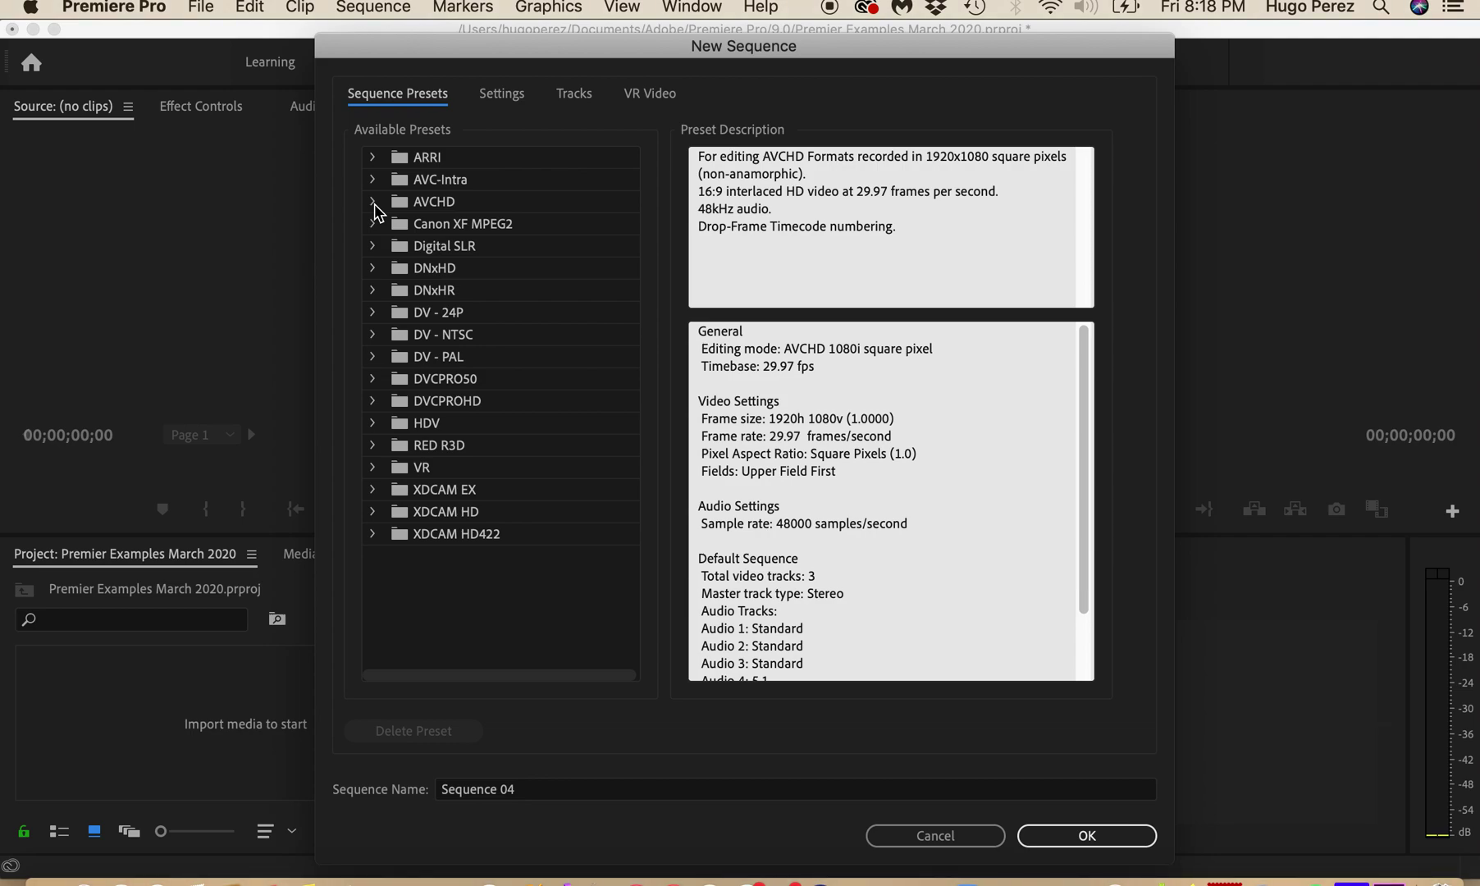
pyautogui.click(374, 203)
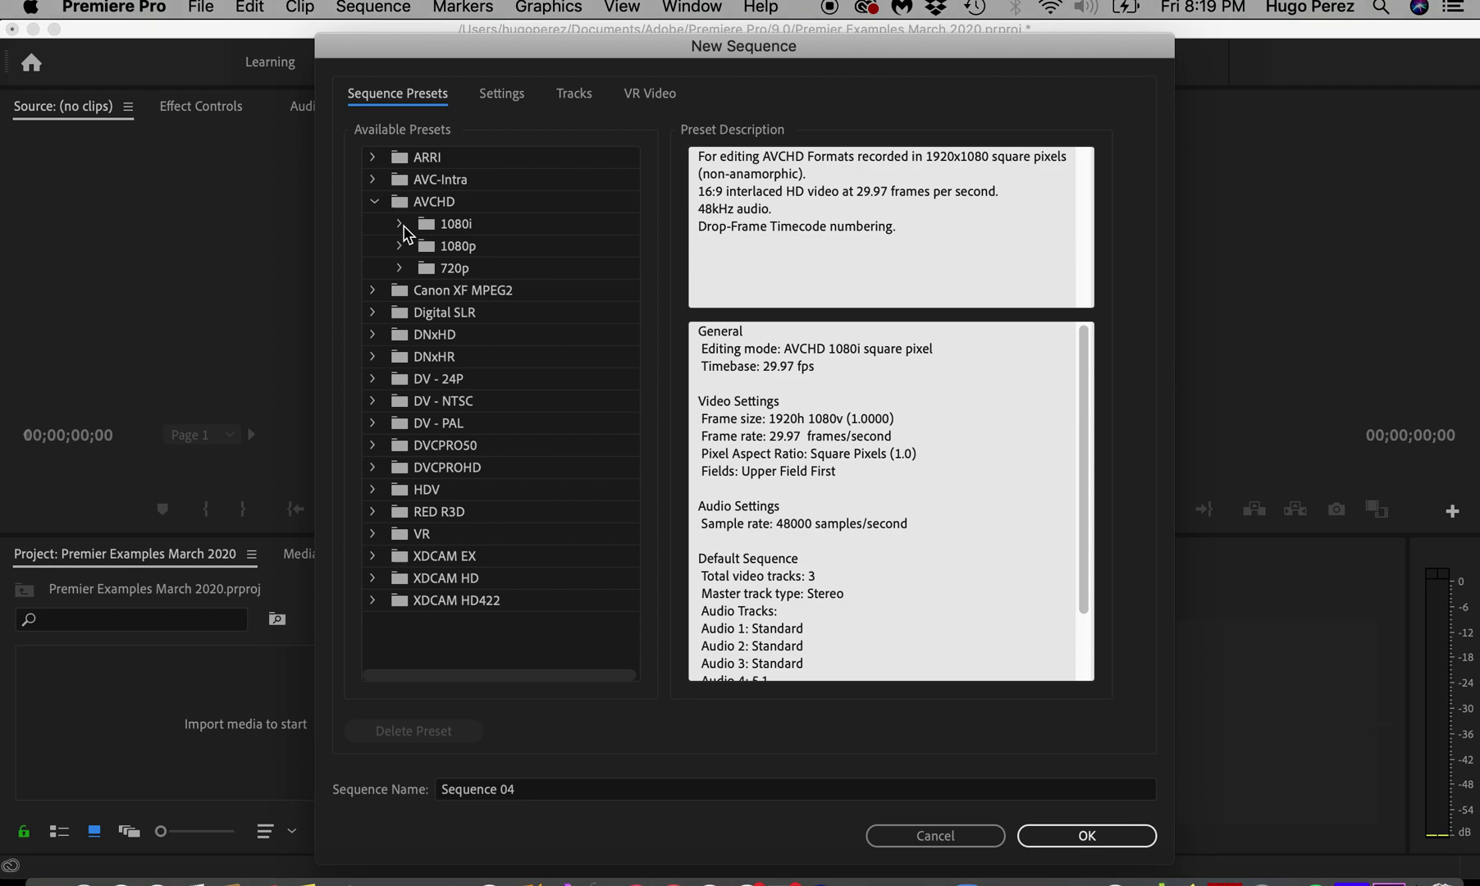
pyautogui.click(401, 224)
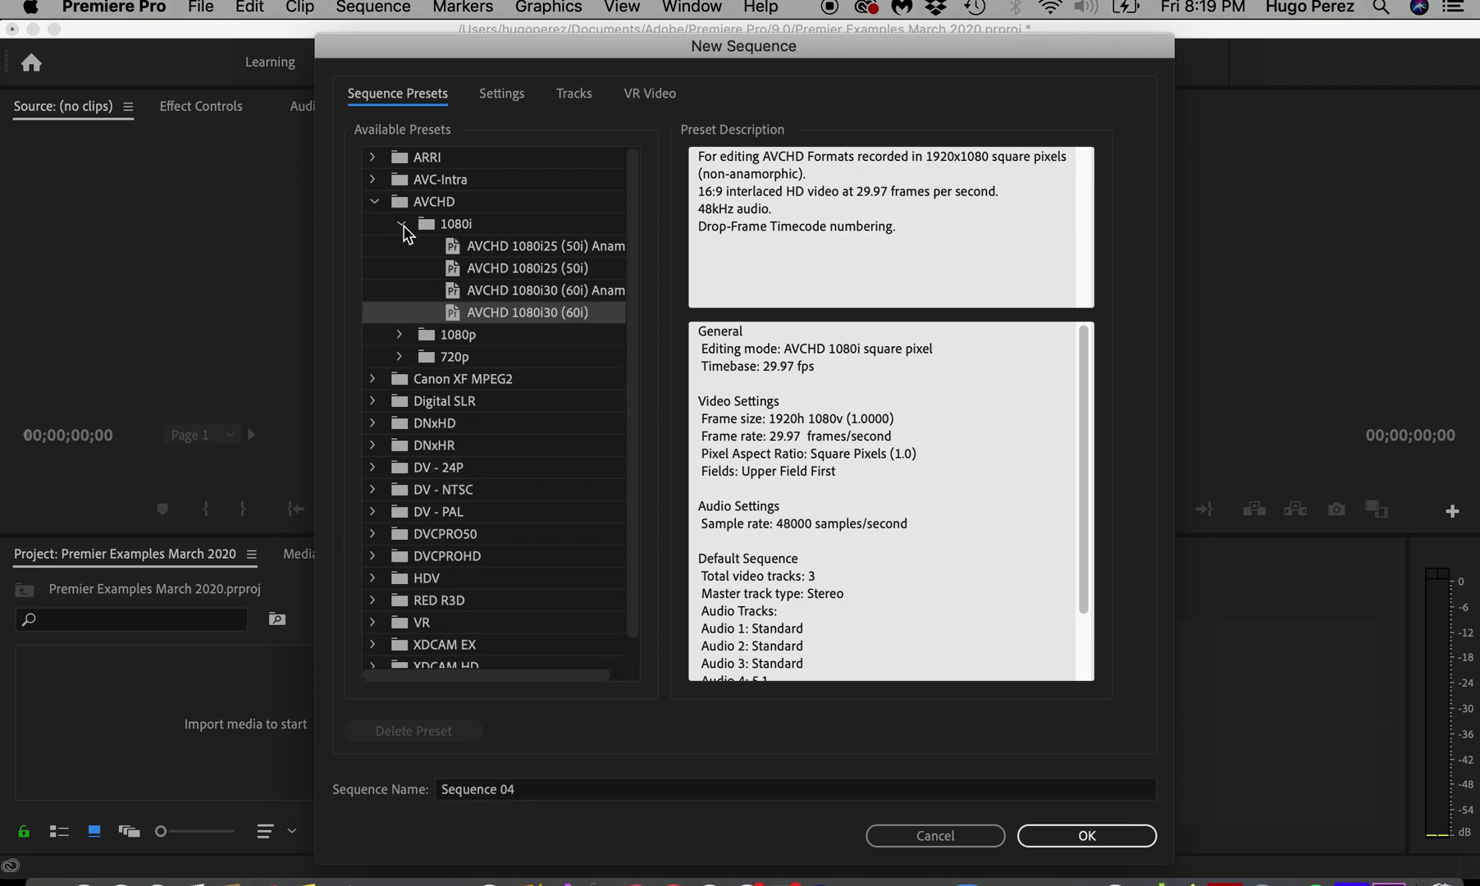
pyautogui.click(498, 249)
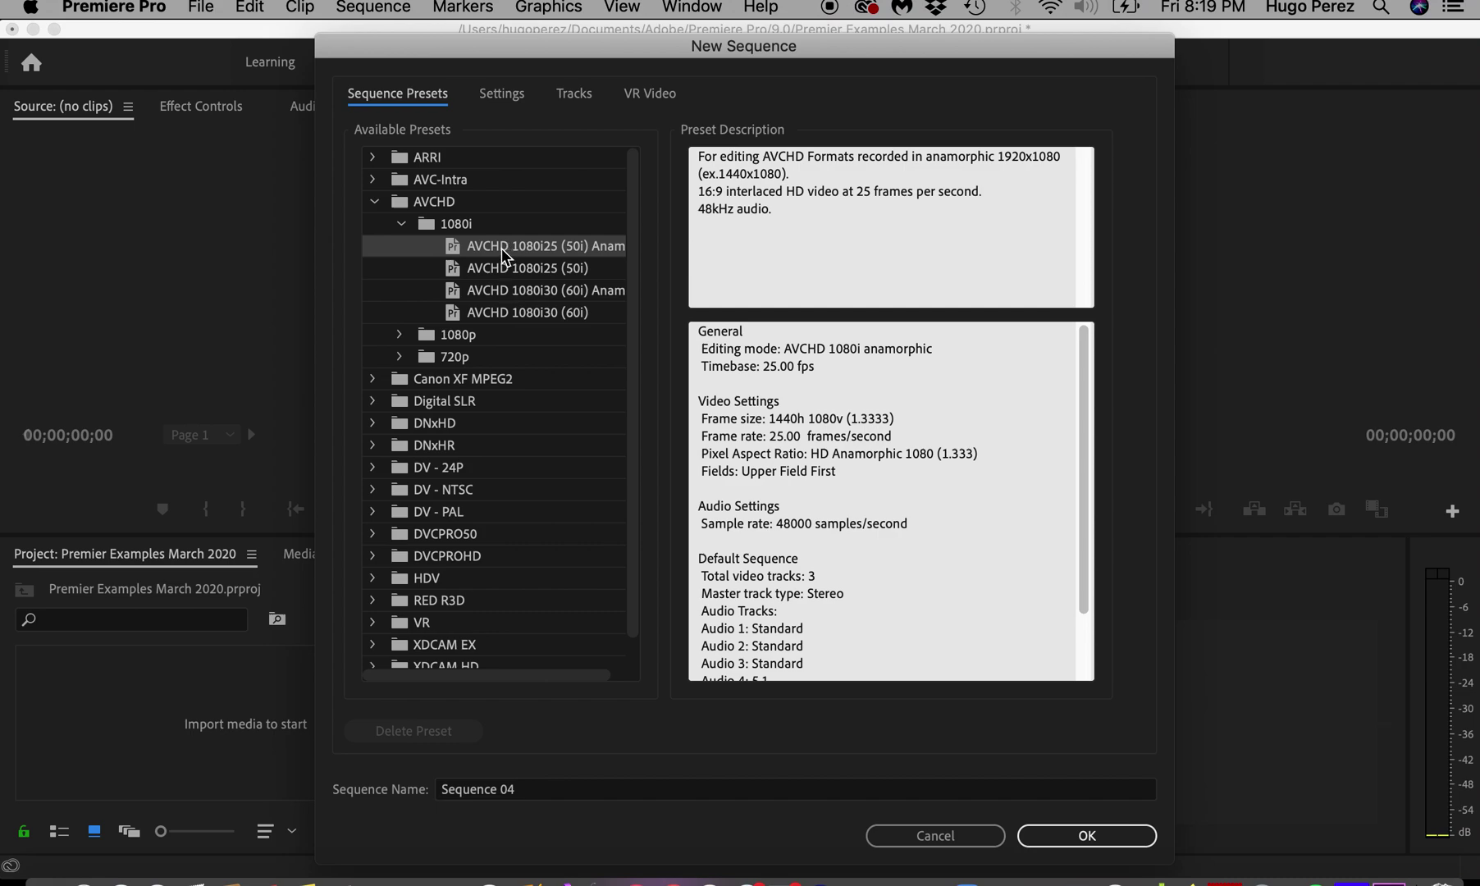
pyautogui.click(496, 314)
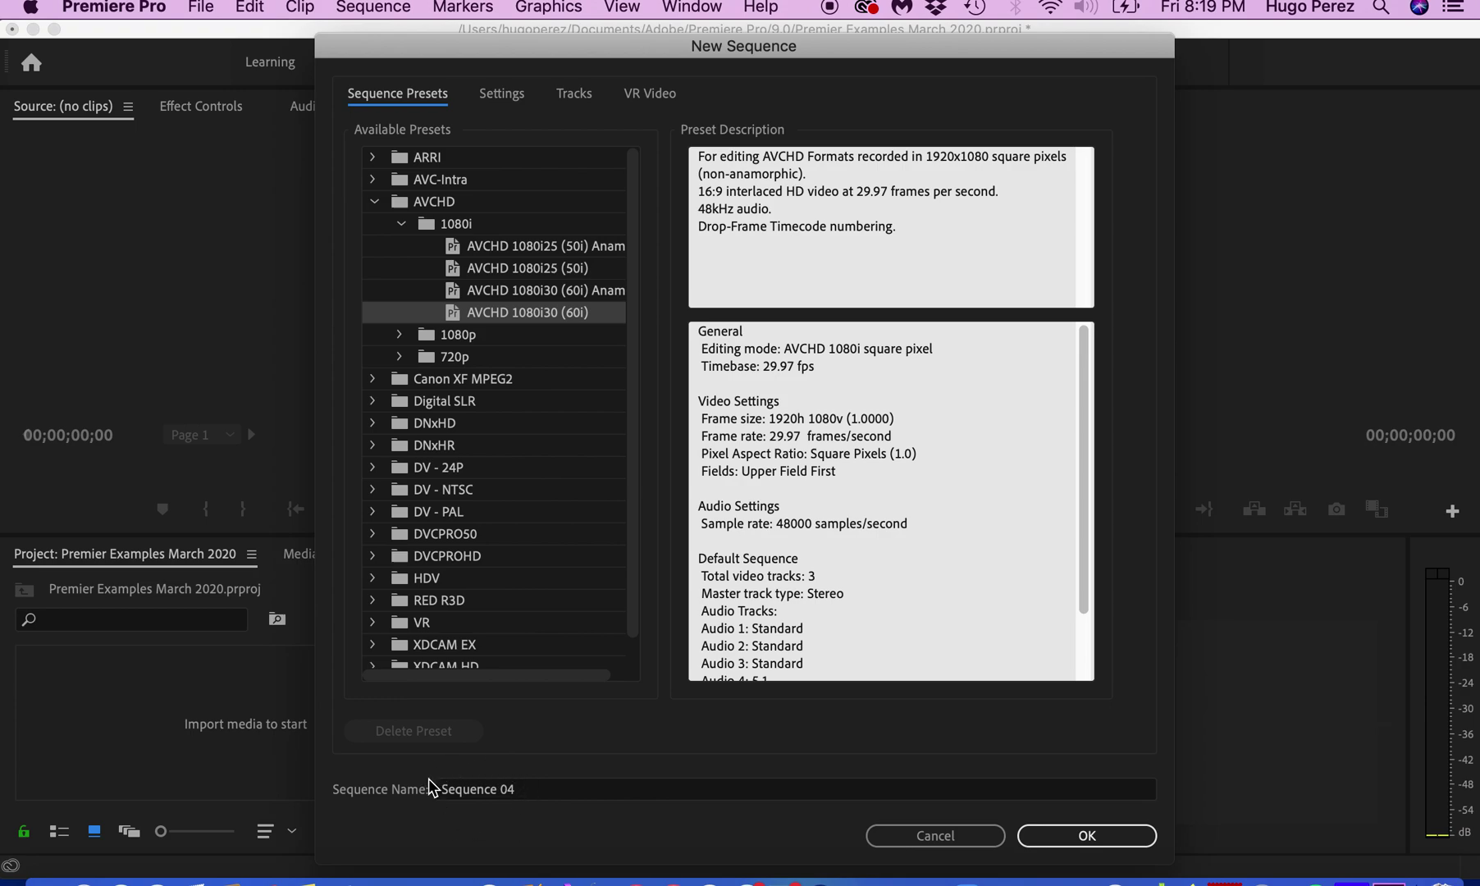
# Name the sequence "Sequence ABQ COMMUNITY GARDEN MARCH 27 2020" and create it
pyautogui.click(521, 789)
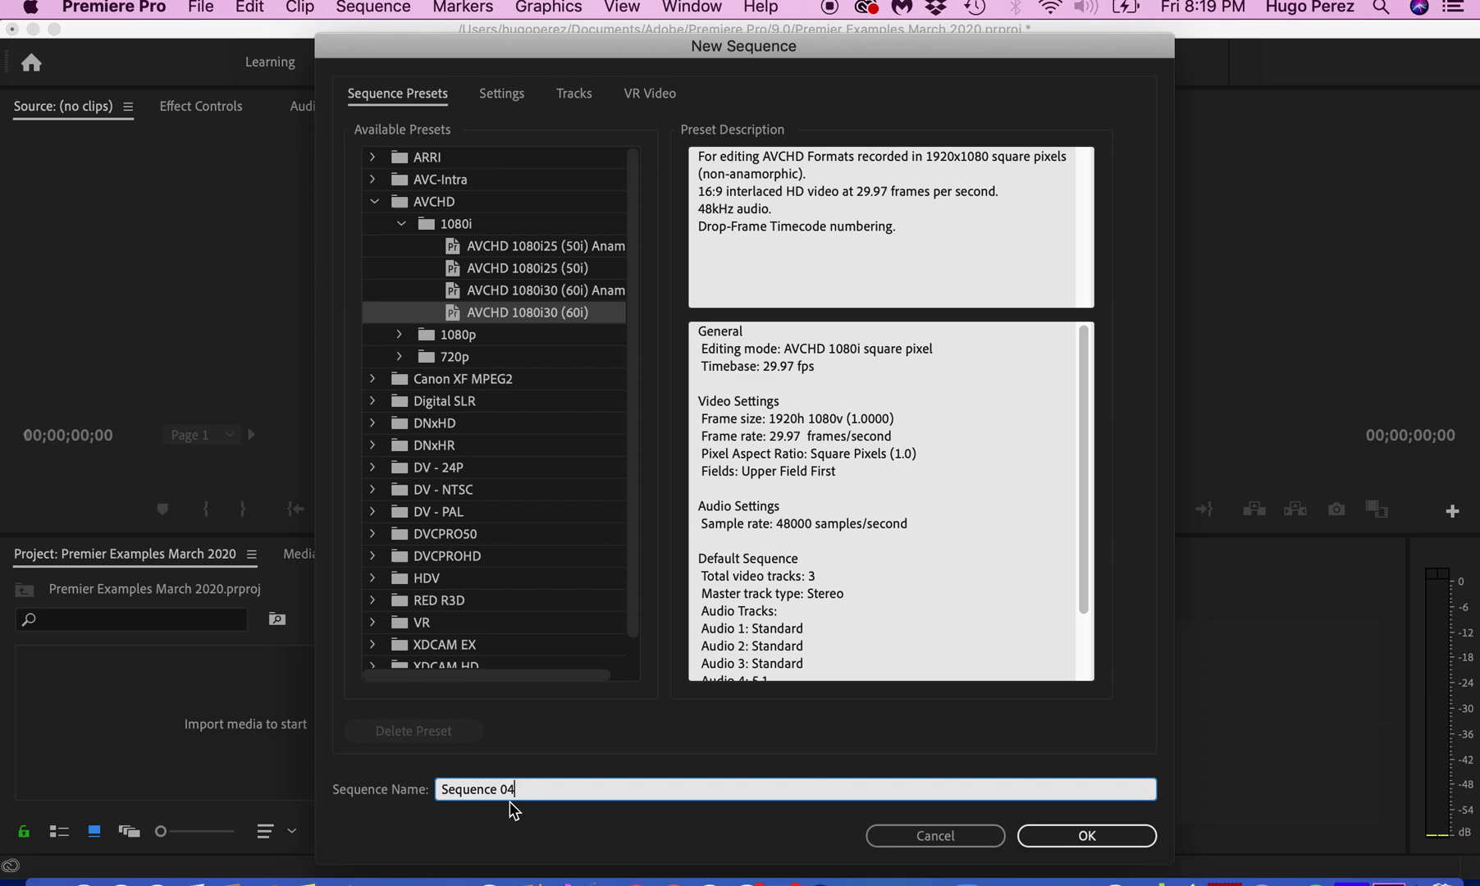
pyautogui.press('BackSpace')
pyautogui.press('BackSpace')
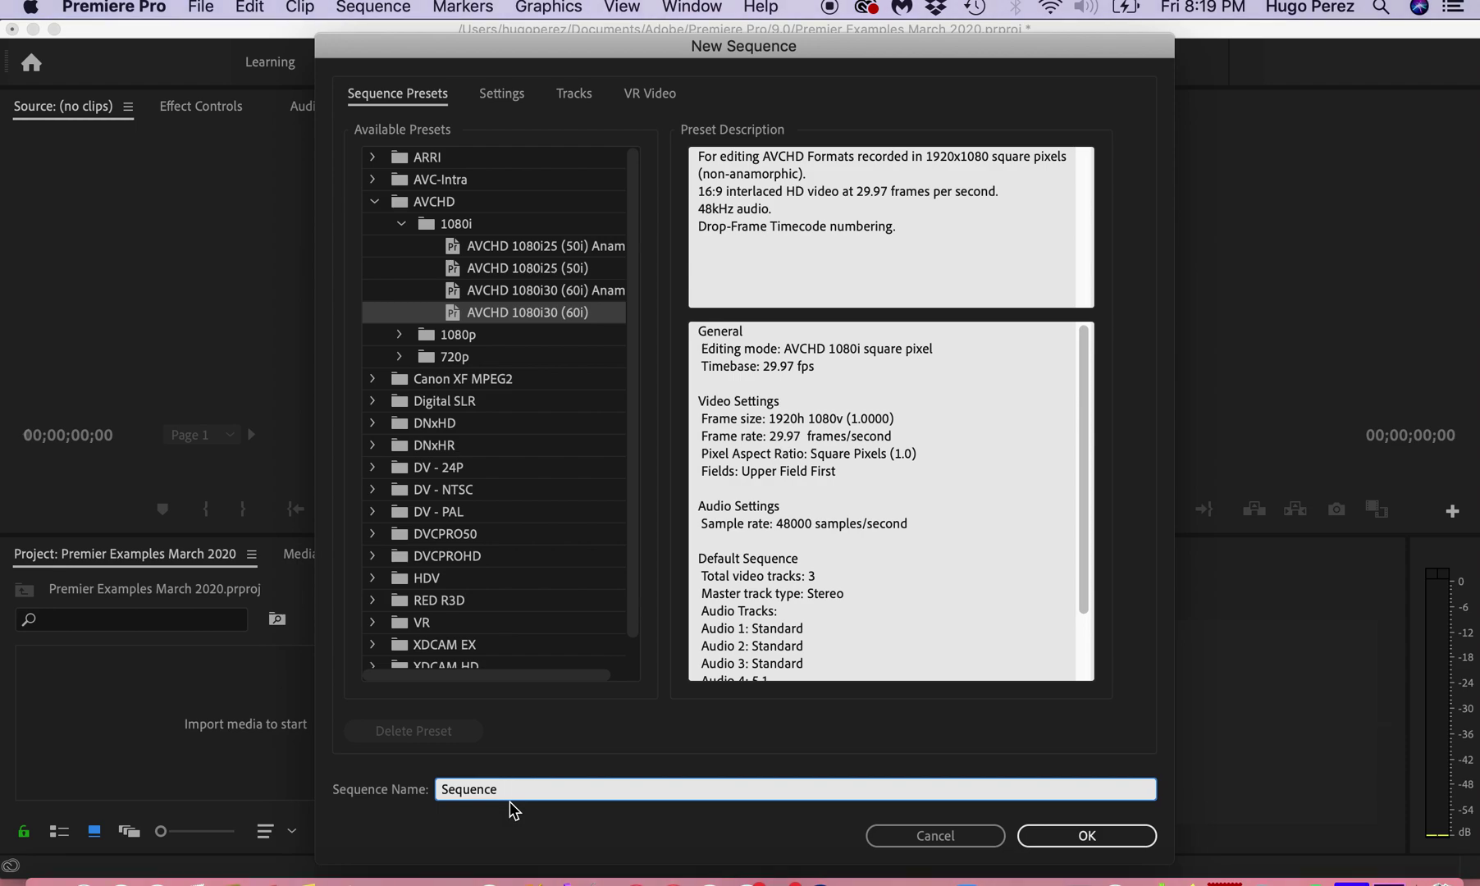
pyautogui.write('EXAMPLE')
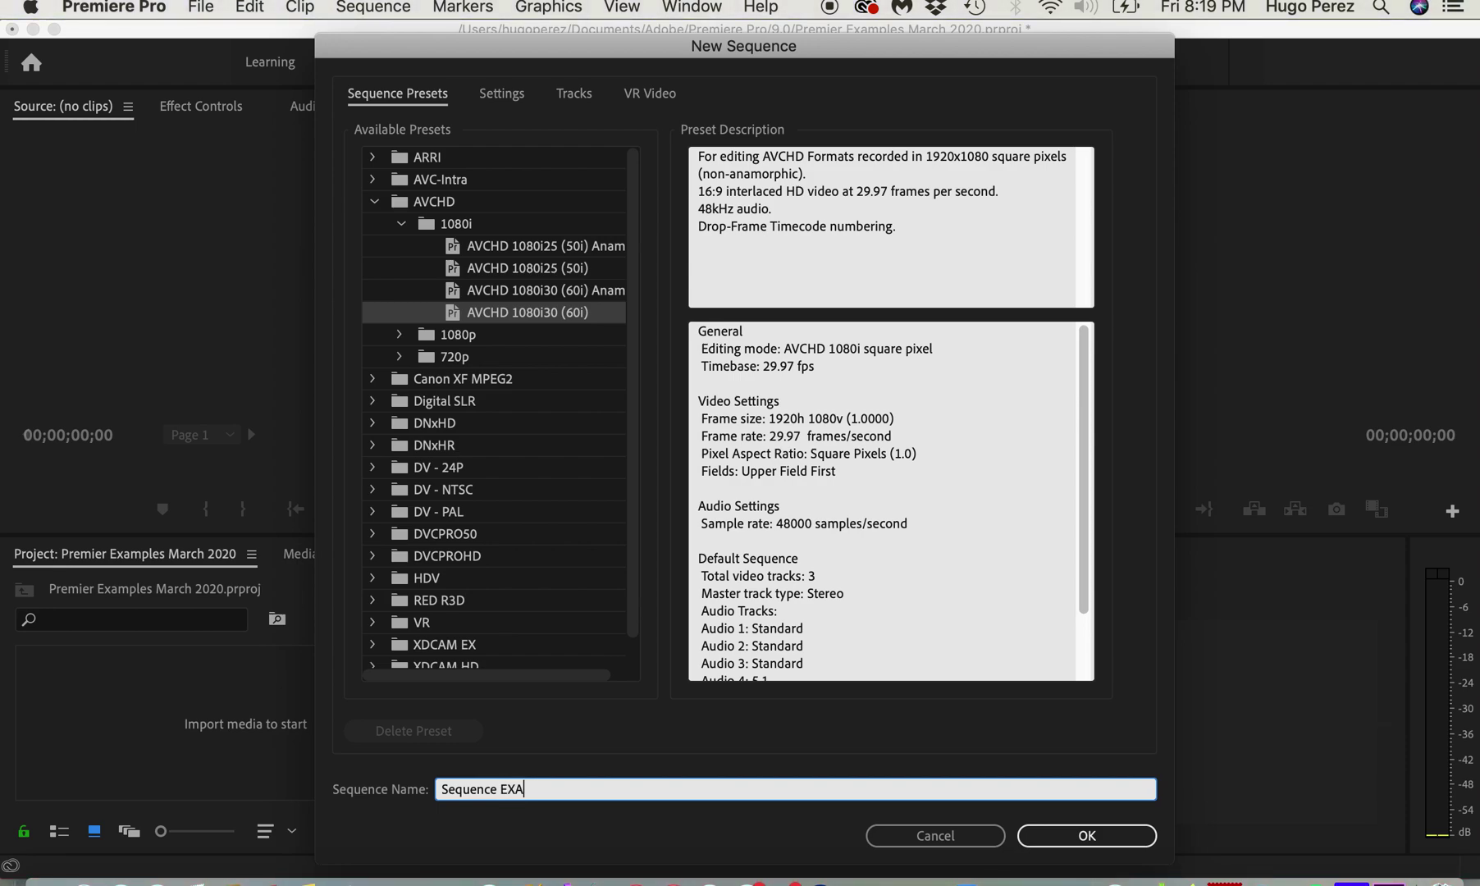
pyautogui.press('BackSpace')
pyautogui.press('BackSpace')
pyautogui.press('BackSpace')
pyautogui.press('BackSpace')
pyautogui.press('BackSpace')
pyautogui.press('BackSpace')
pyautogui.press('BackSpace')
pyautogui.write('AB')
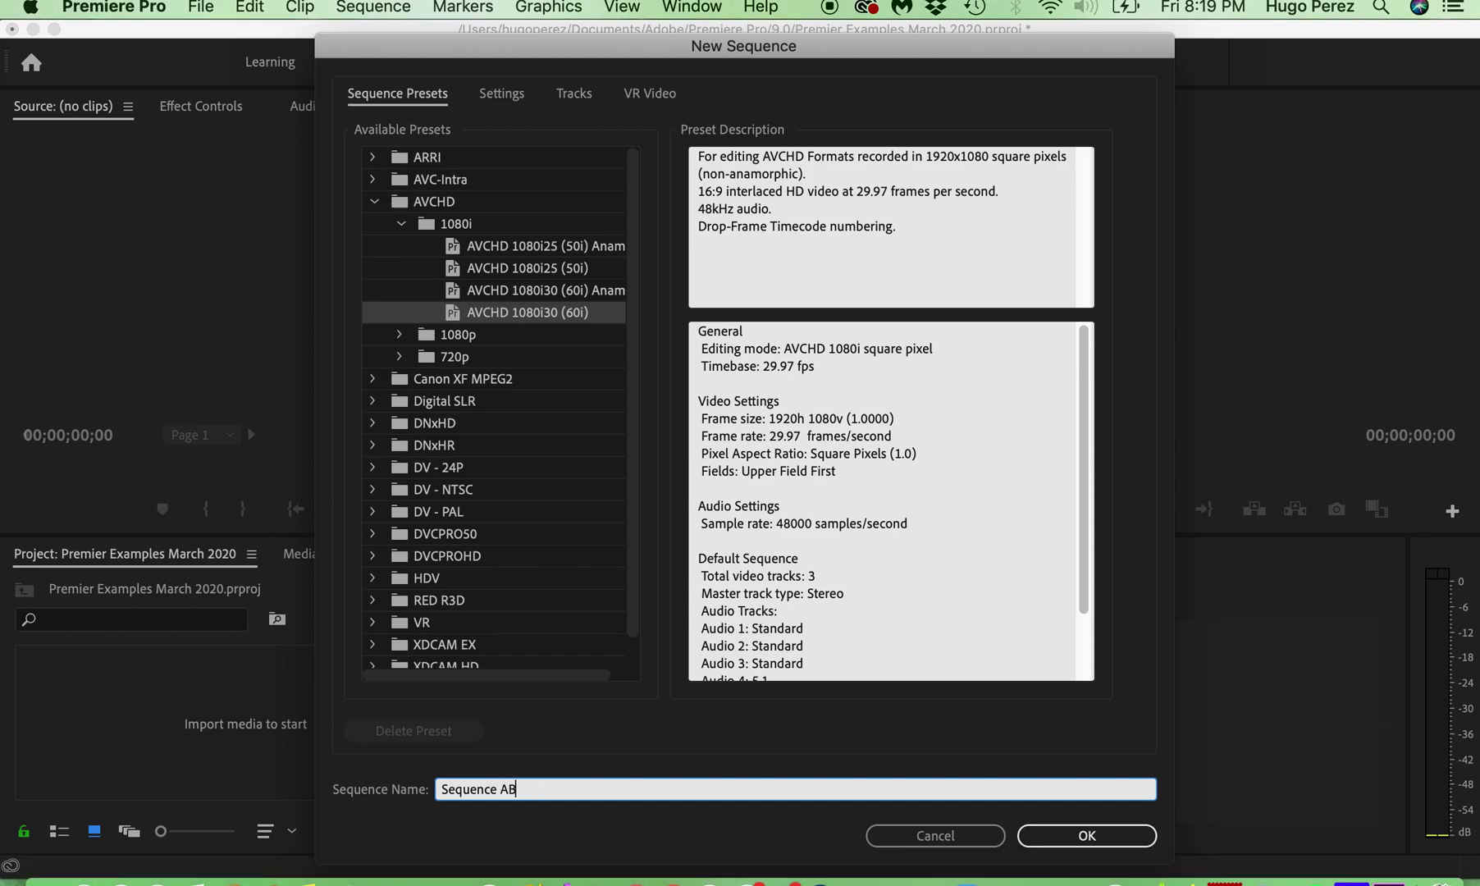
pyautogui.write('Q COMMUNITY GARDEN')
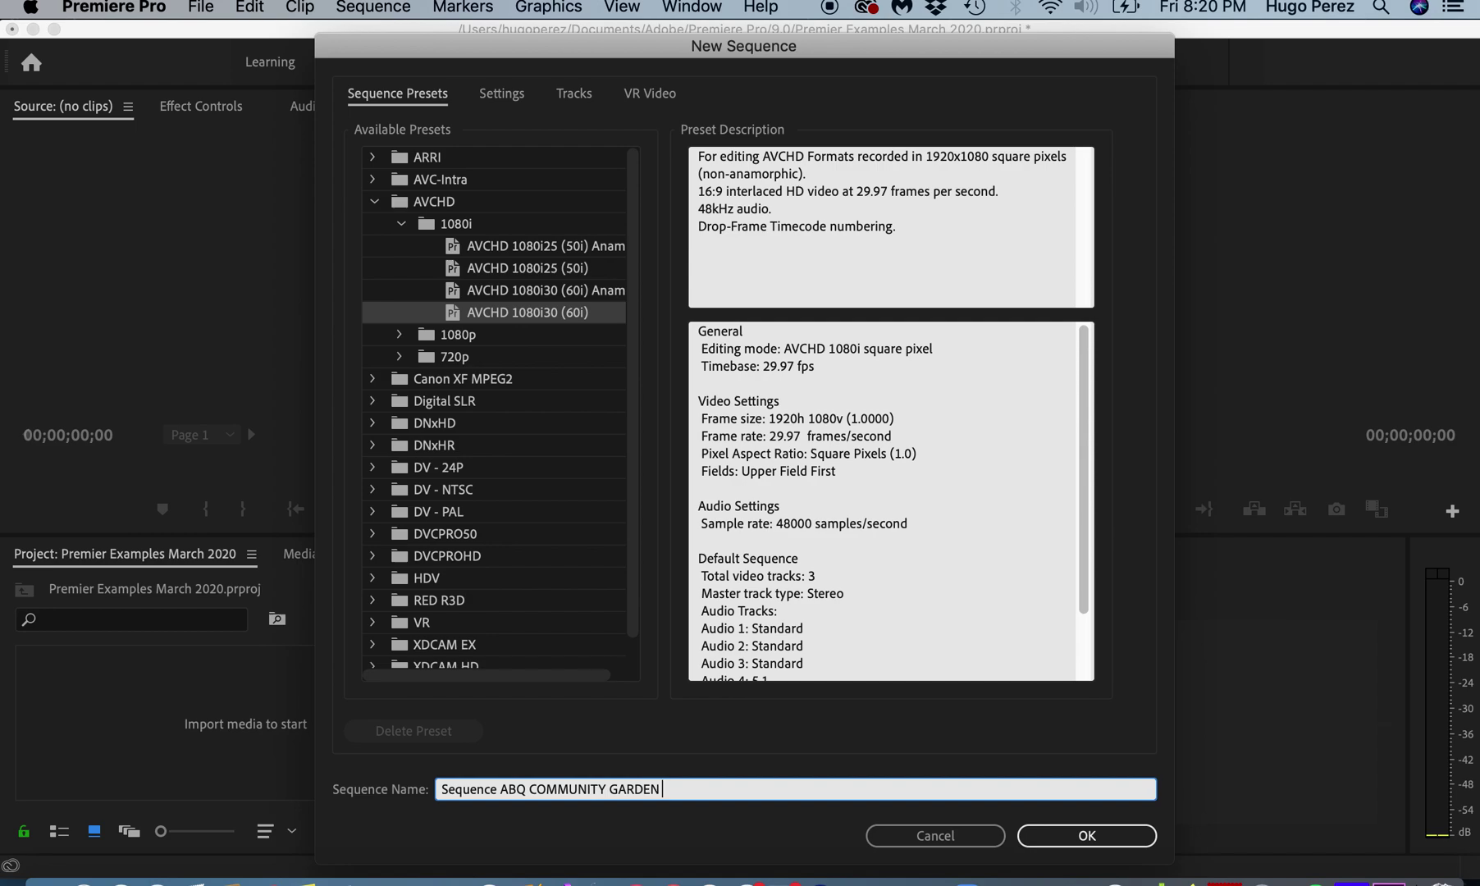
pyautogui.write(' MARCH')
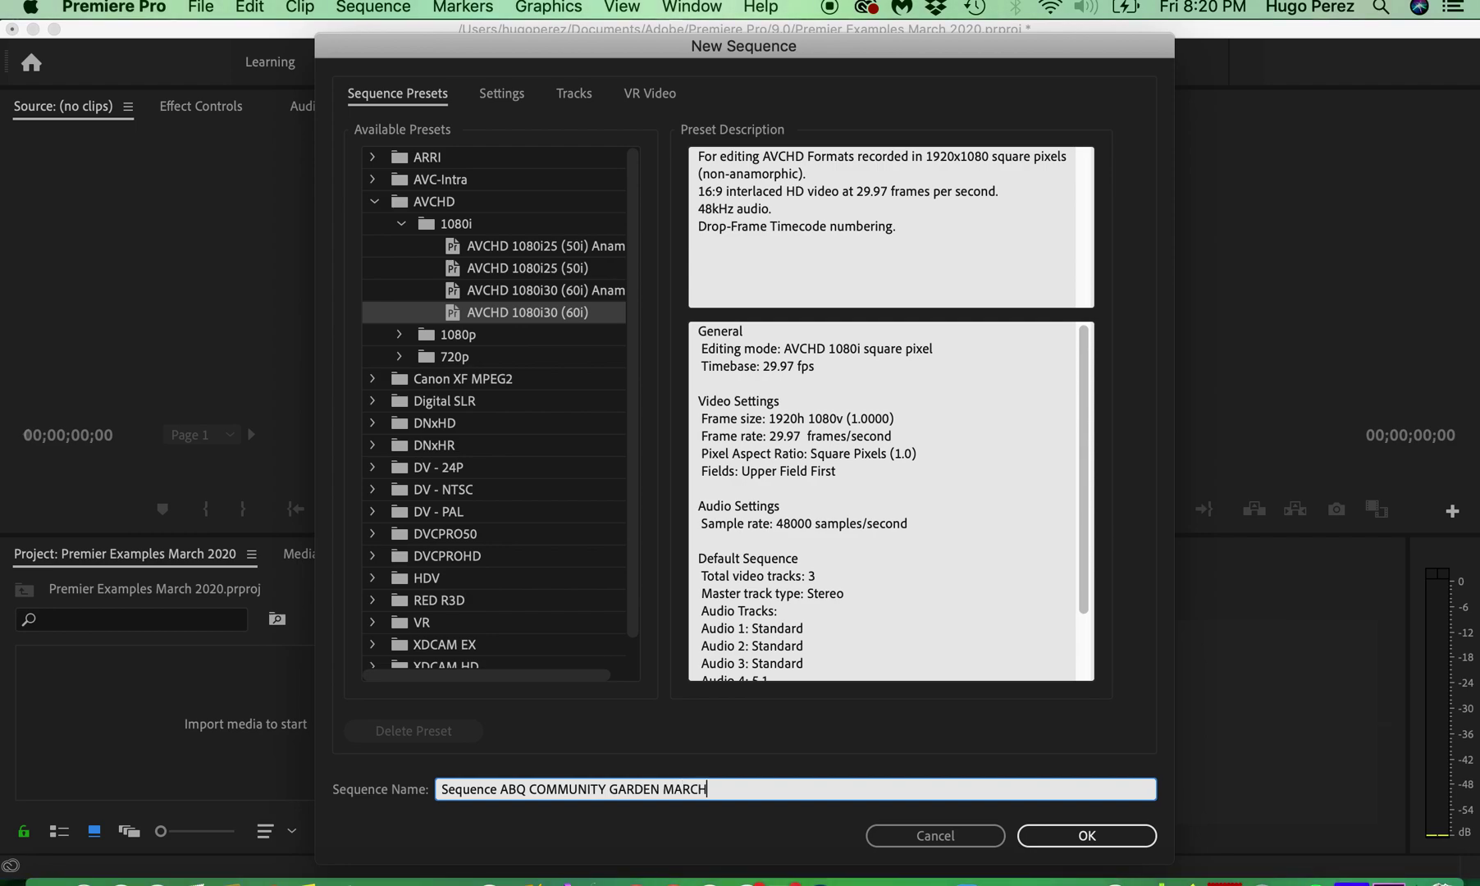
pyautogui.press('BackSpace')
pyautogui.press('BackSpace')
pyautogui.press('BackSpace')
pyautogui.press('BackSpace')
pyautogui.write('RCH 27')
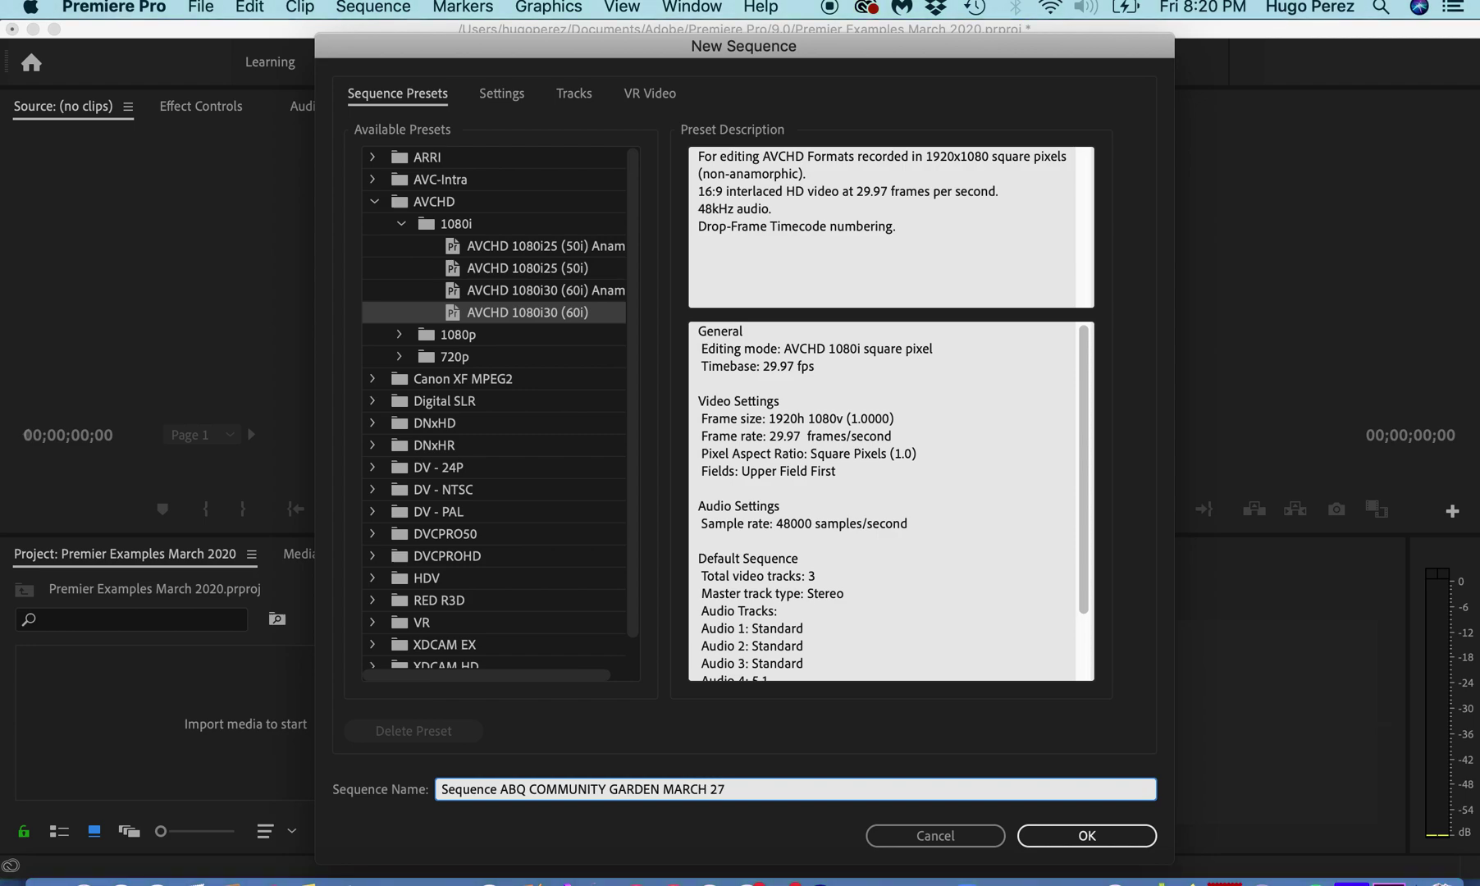
pyautogui.write(' 2020')
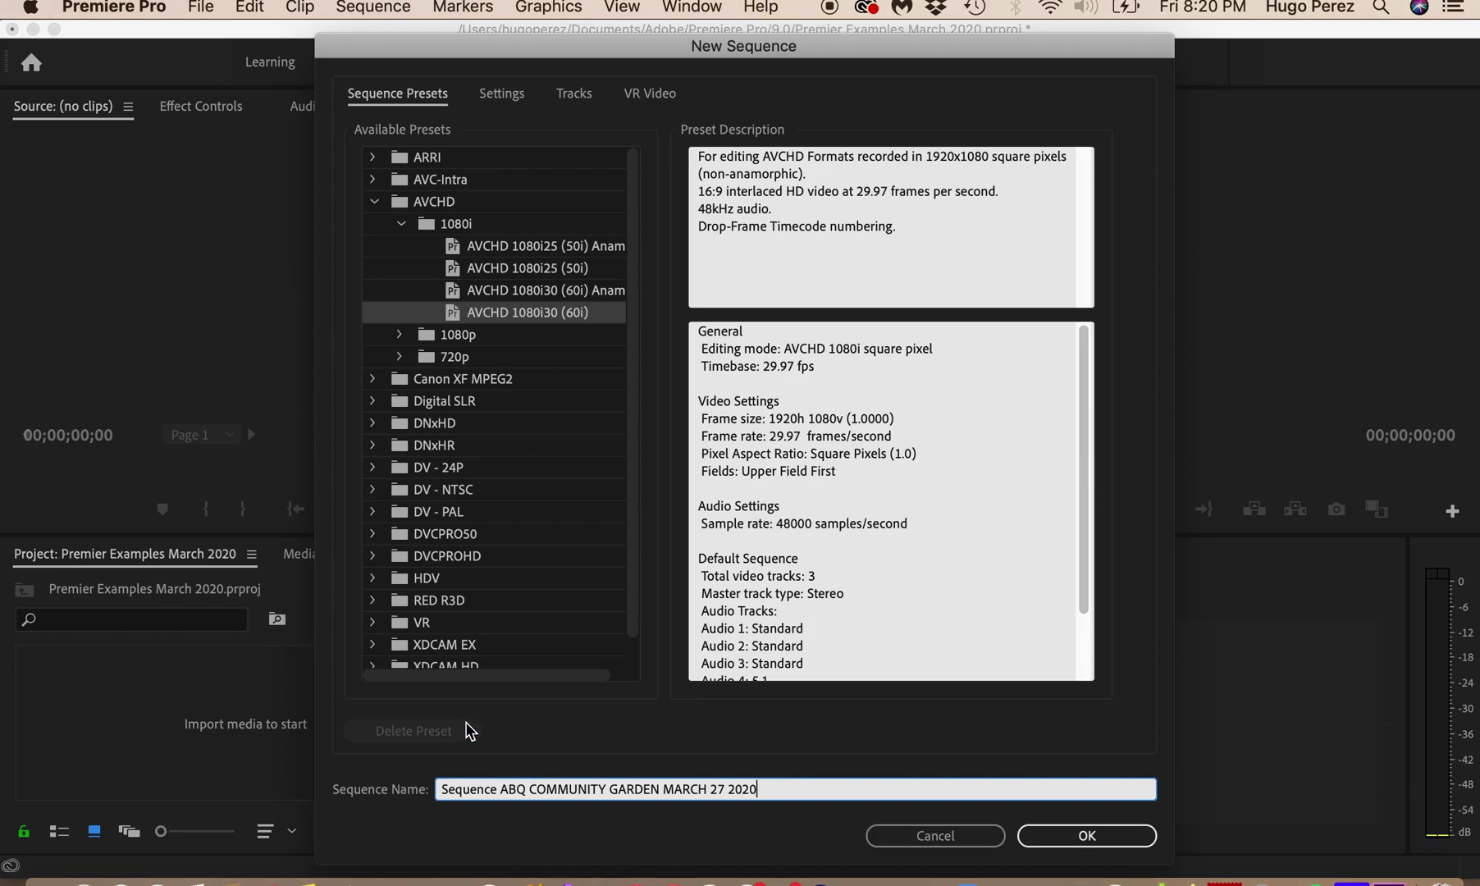
pyautogui.click(1087, 836)
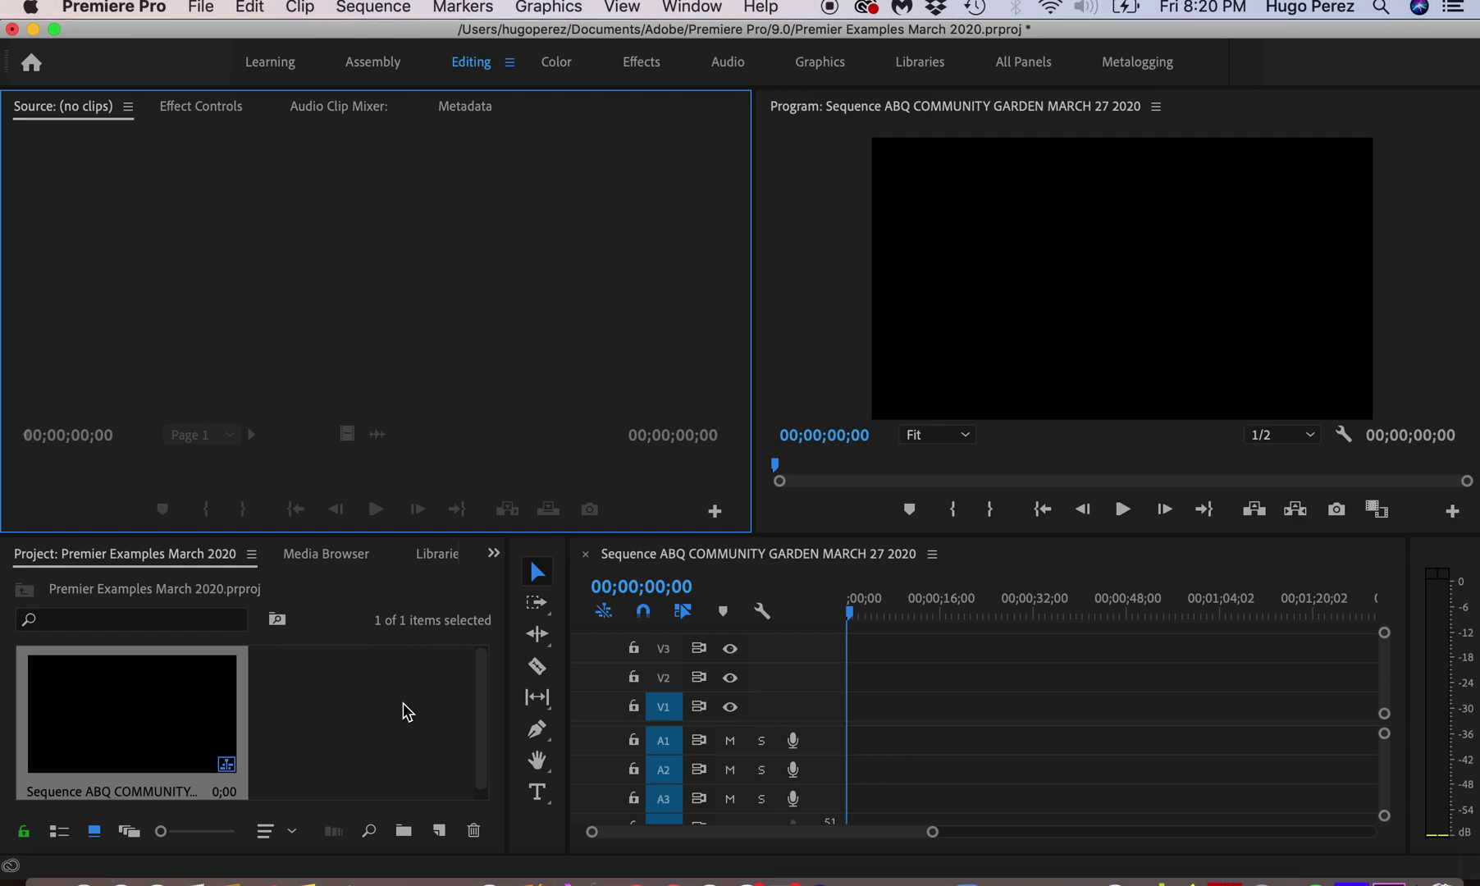
pyautogui.click(200, 9)
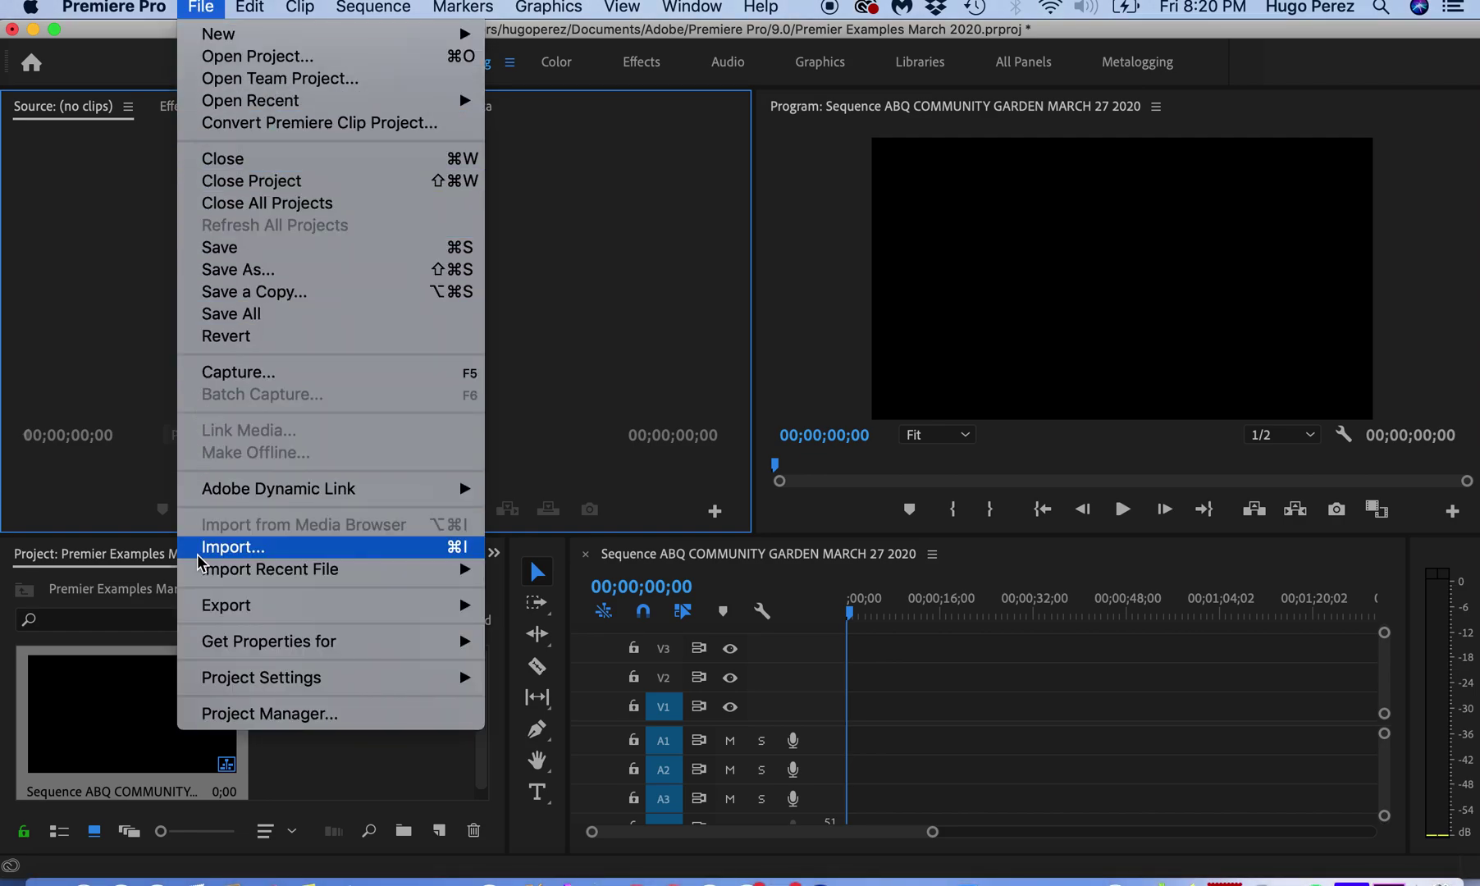
pyautogui.click(373, 760)
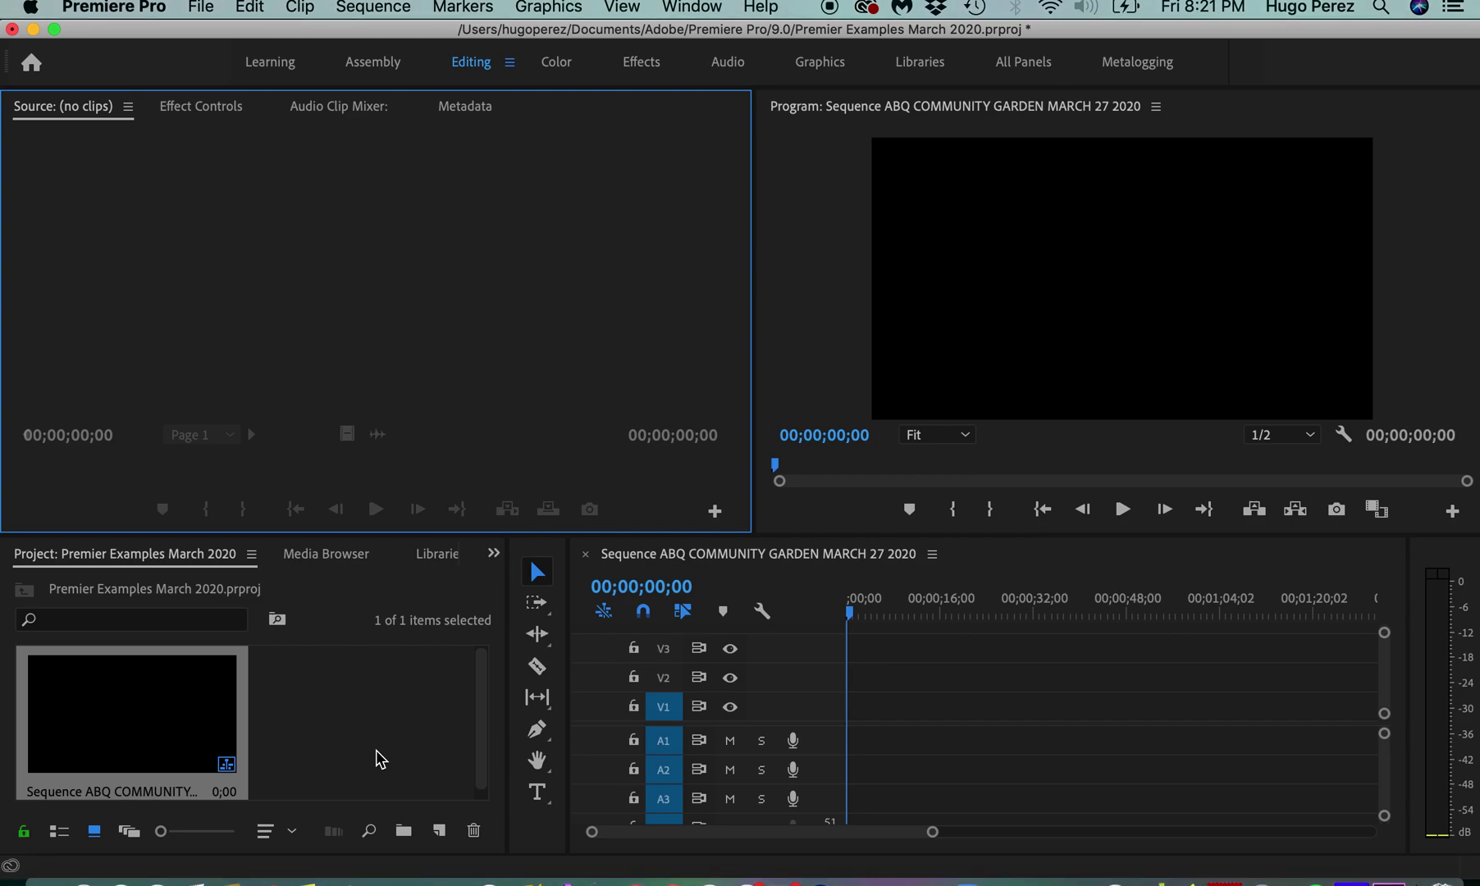
pyautogui.doubleClick(375, 751)
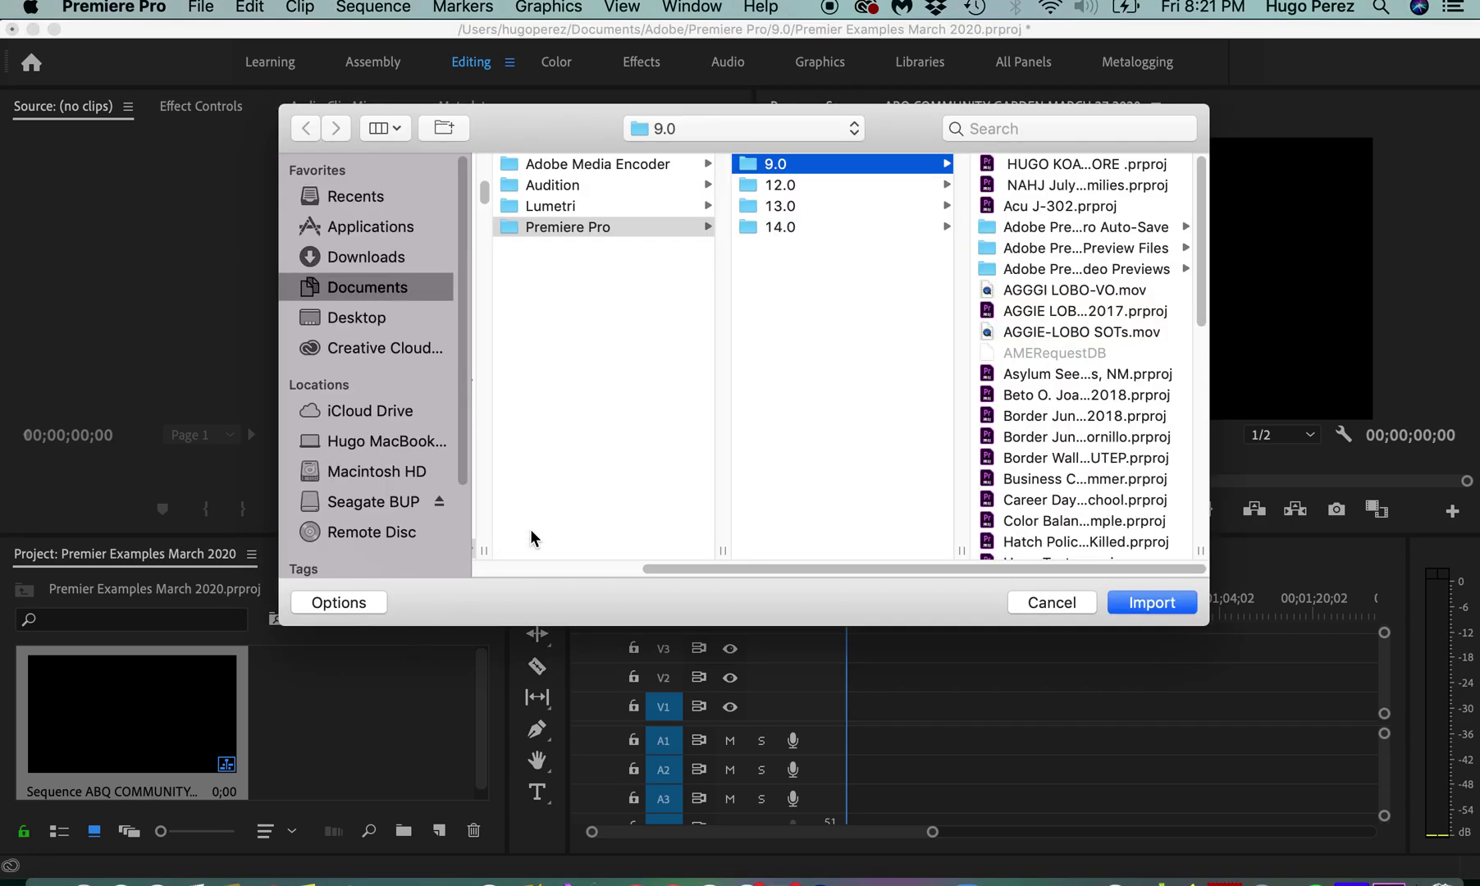
pyautogui.click(361, 508)
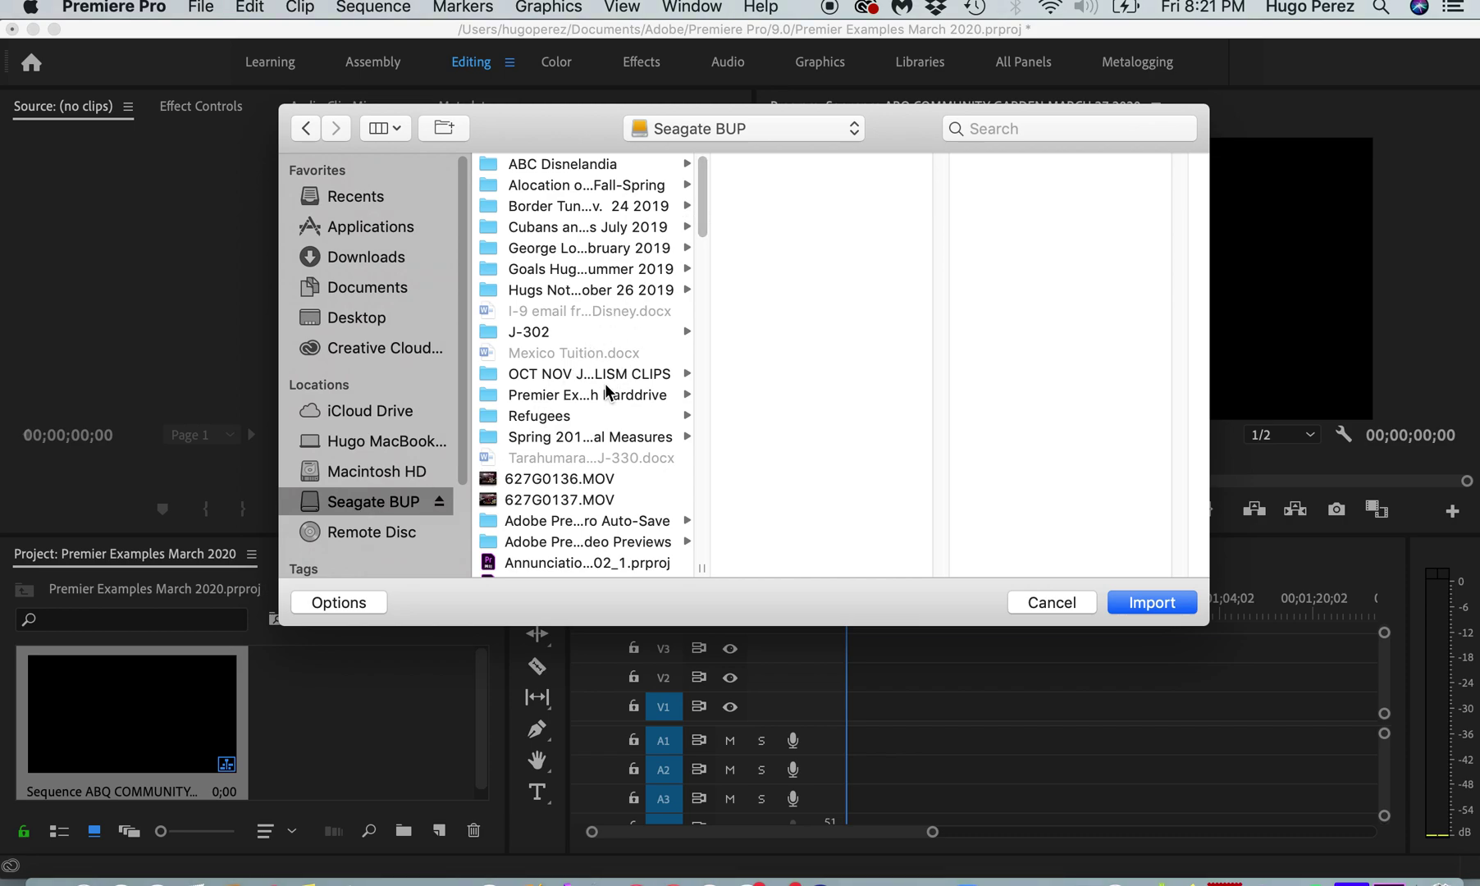
pyautogui.click(529, 401)
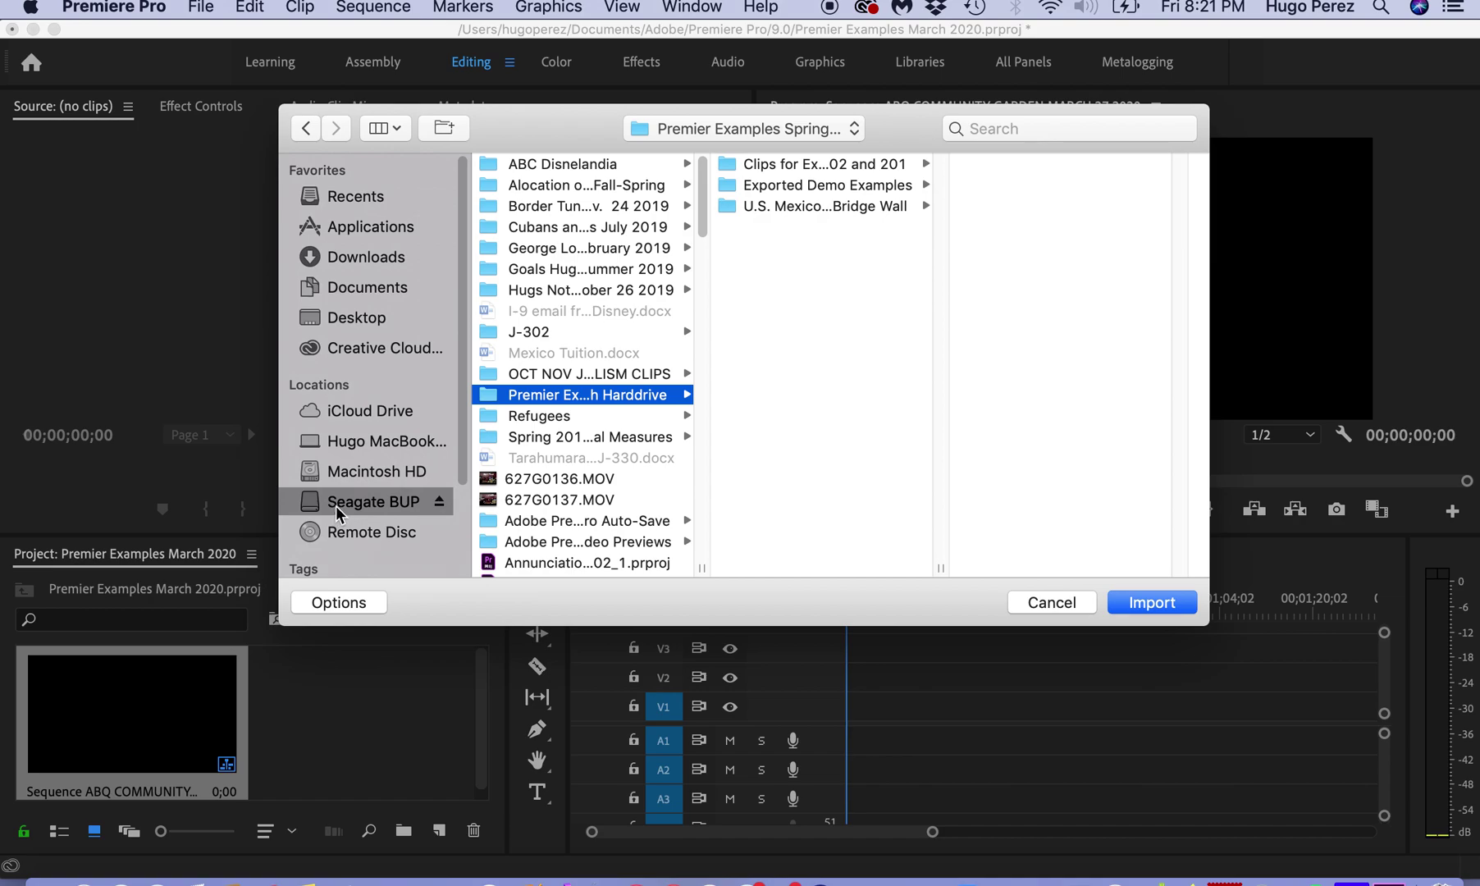
pyautogui.click(734, 164)
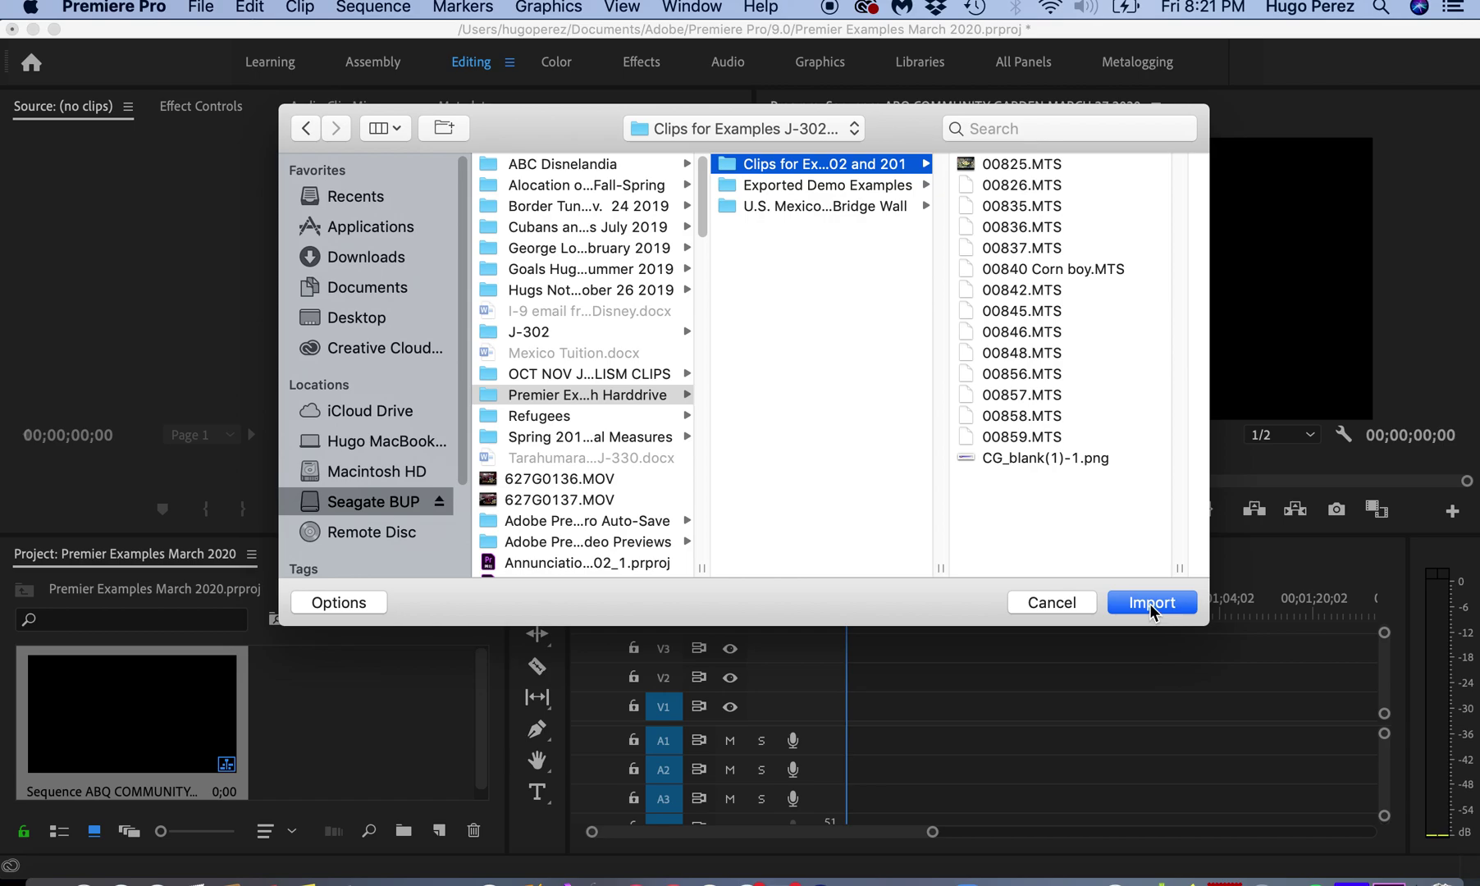
pyautogui.click(1039, 601)
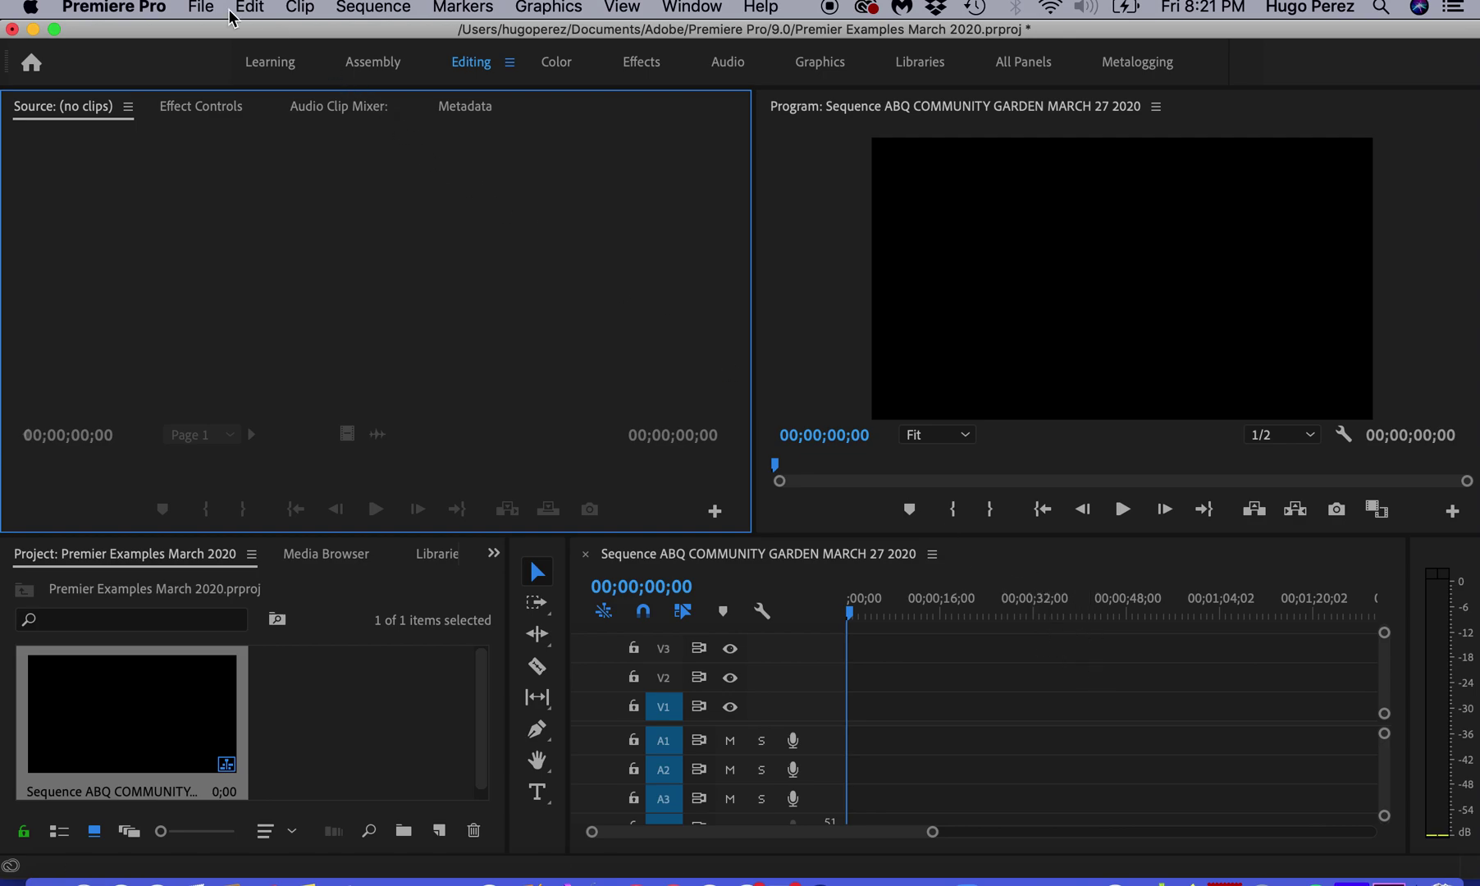
# Import the whole "Clips for Examples J-302" folder from the Premier Examples folder on the Seagate BUP drive into the project
pyautogui.click(200, 9)
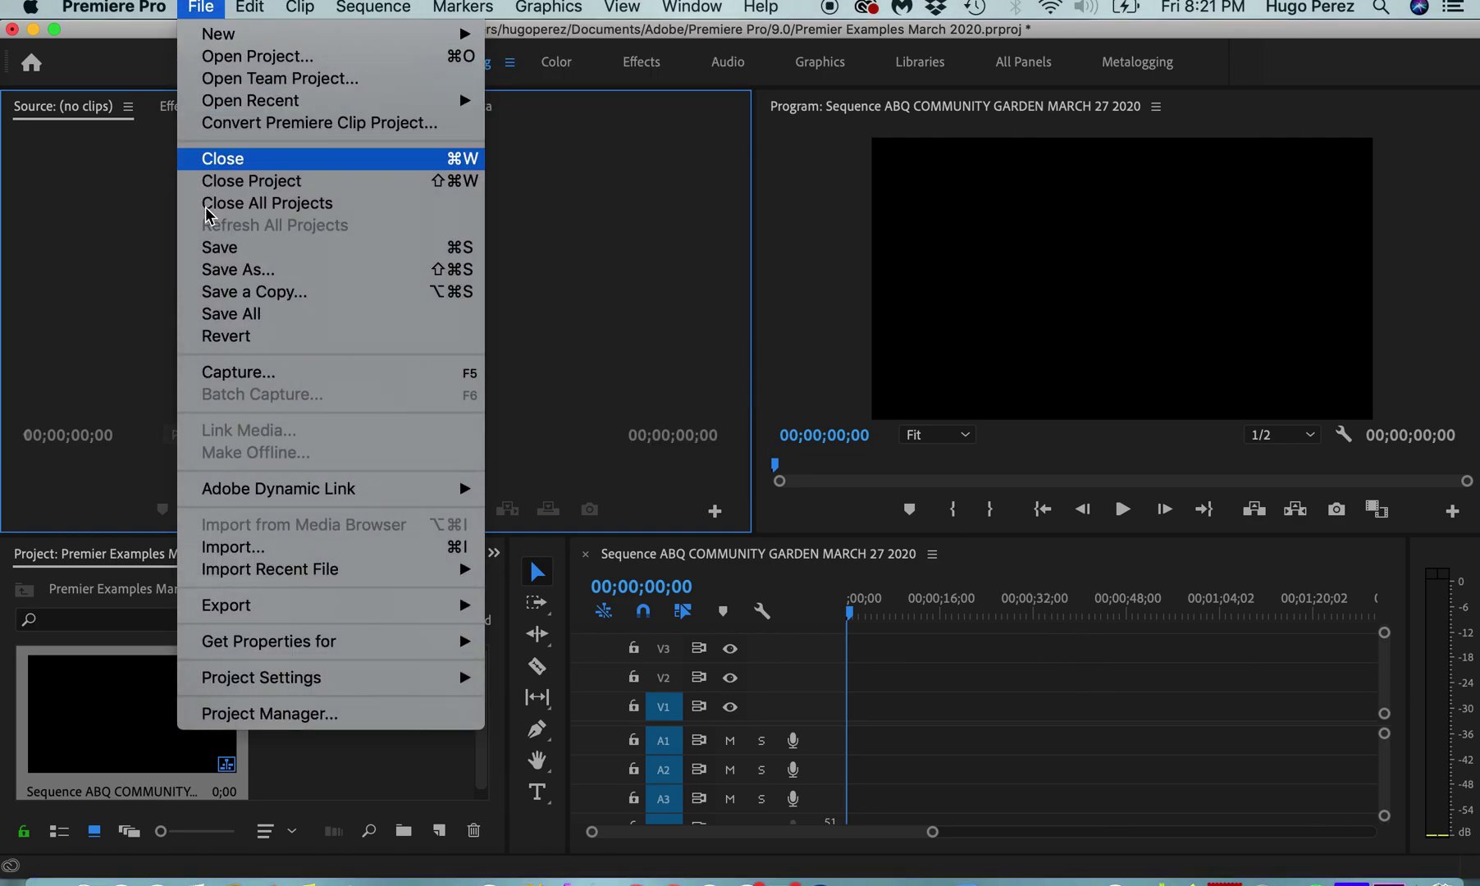
pyautogui.click(259, 557)
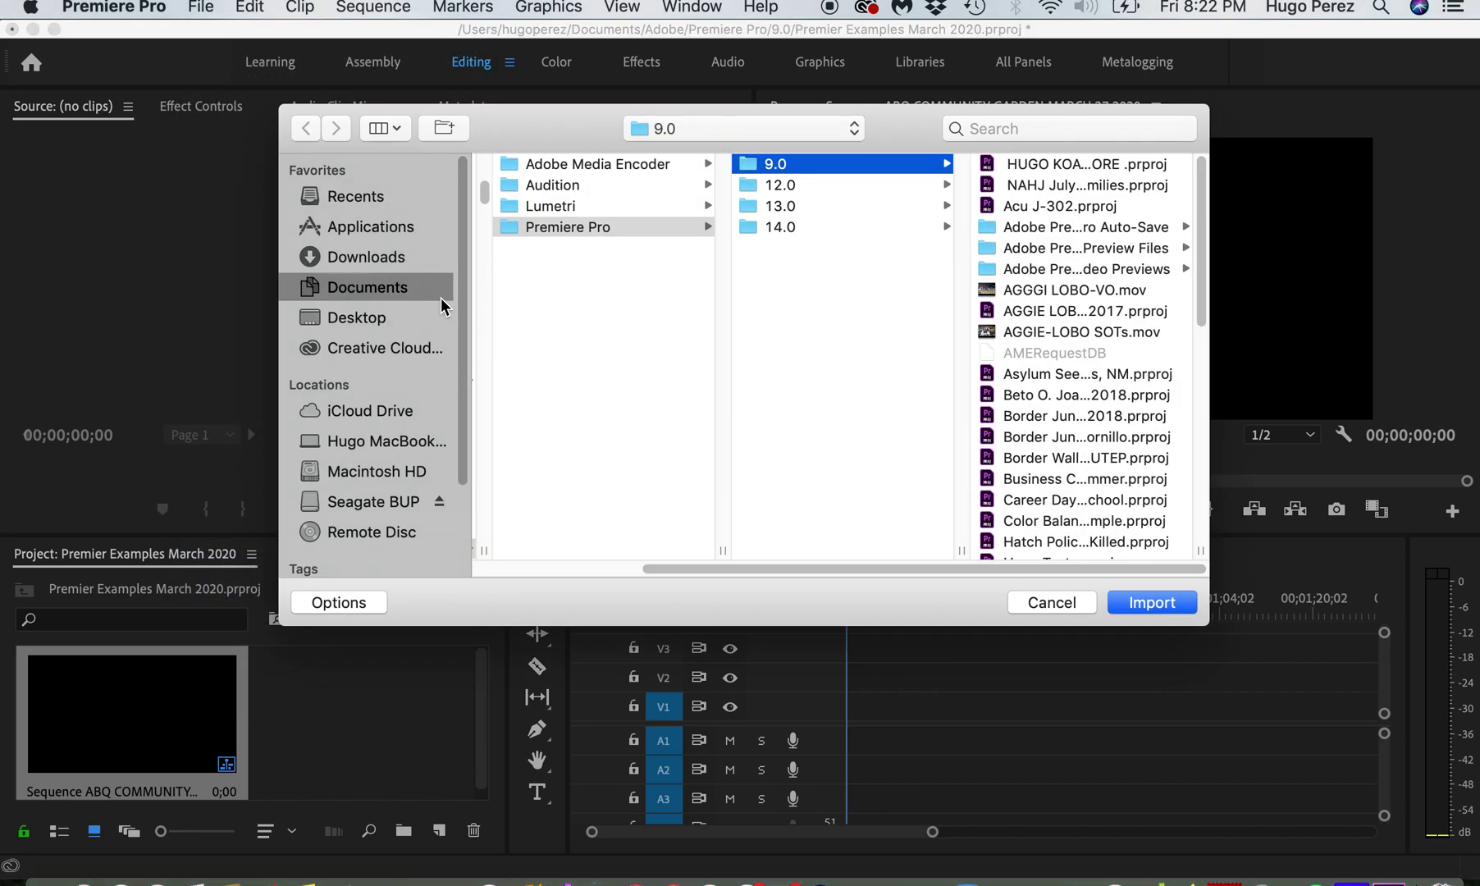
pyautogui.click(356, 505)
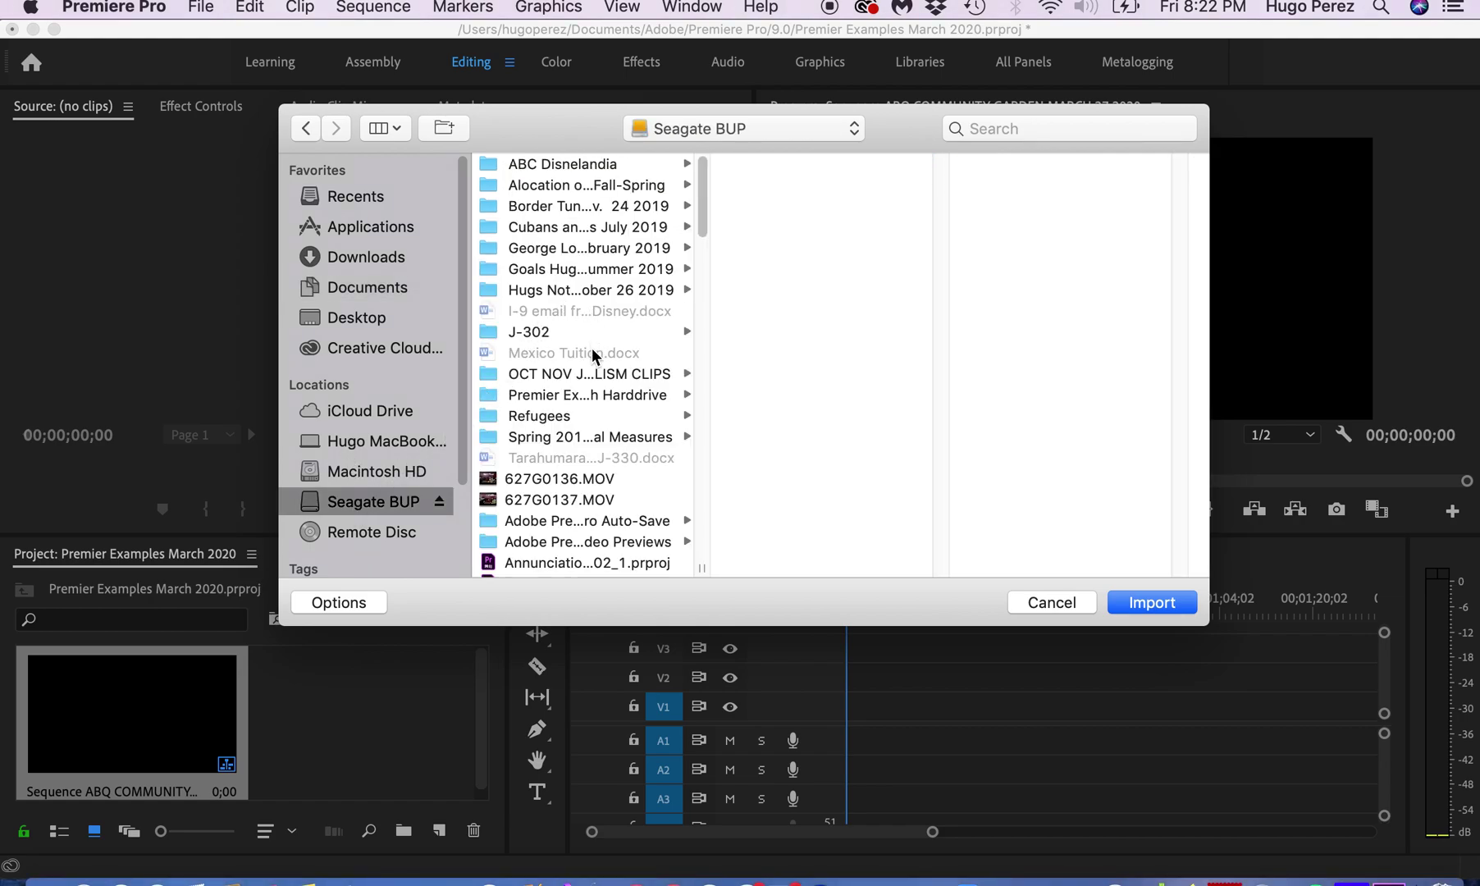
pyautogui.click(563, 397)
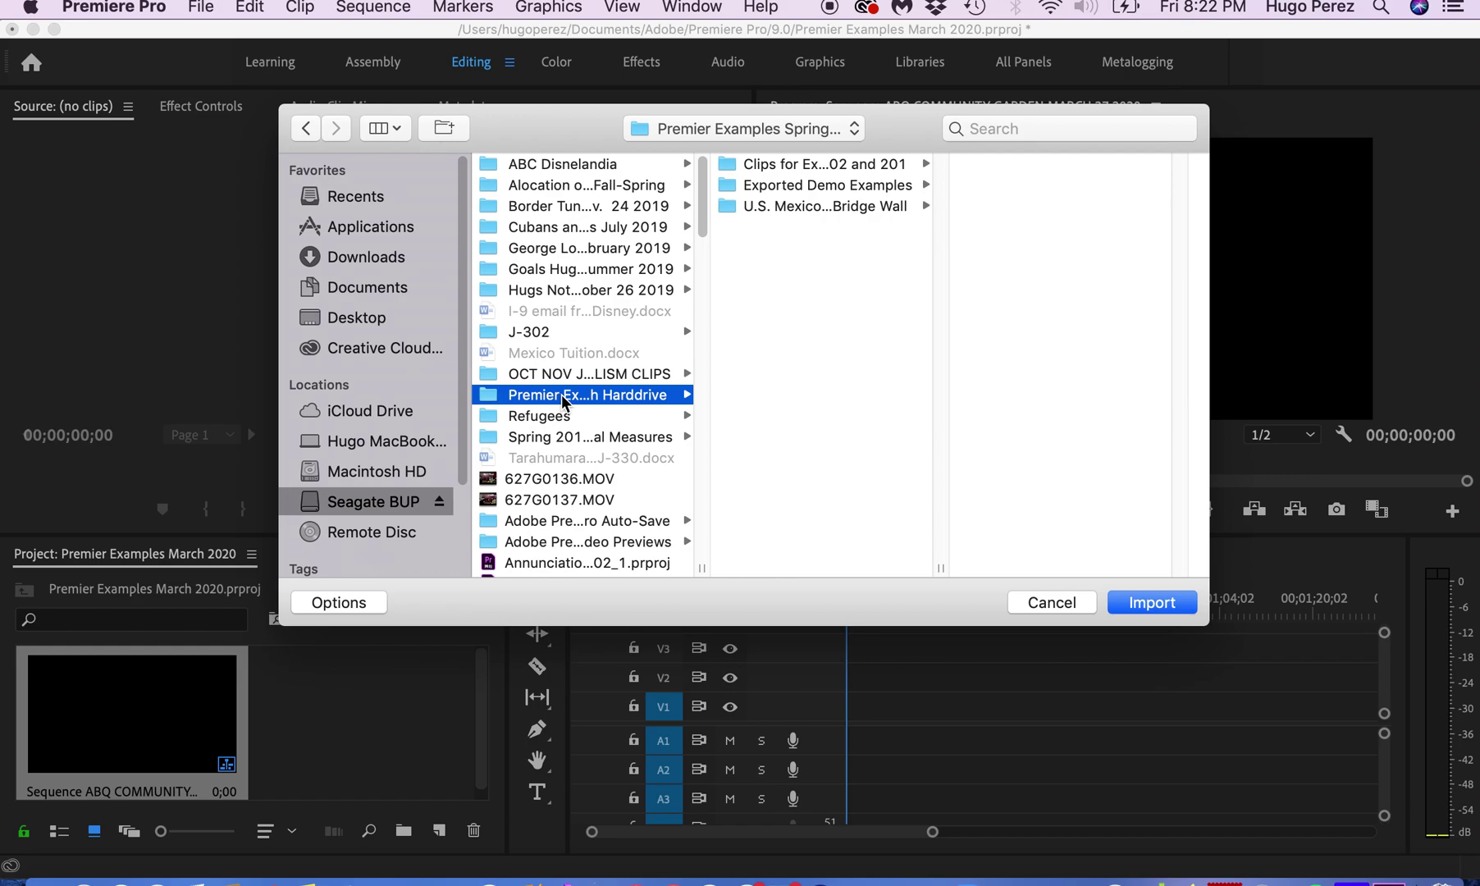
pyautogui.click(771, 167)
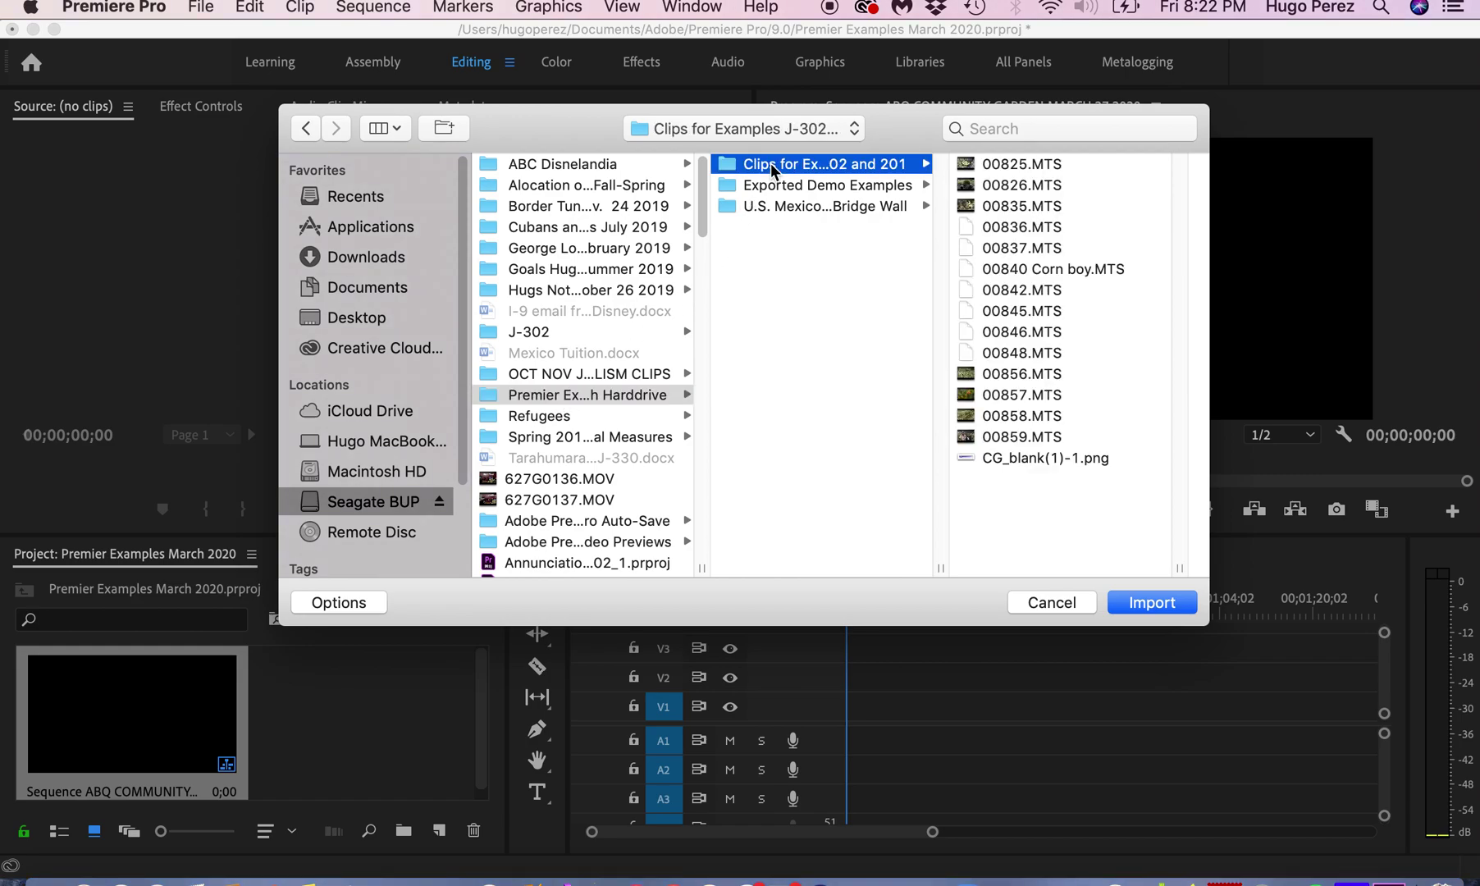
pyautogui.click(1157, 599)
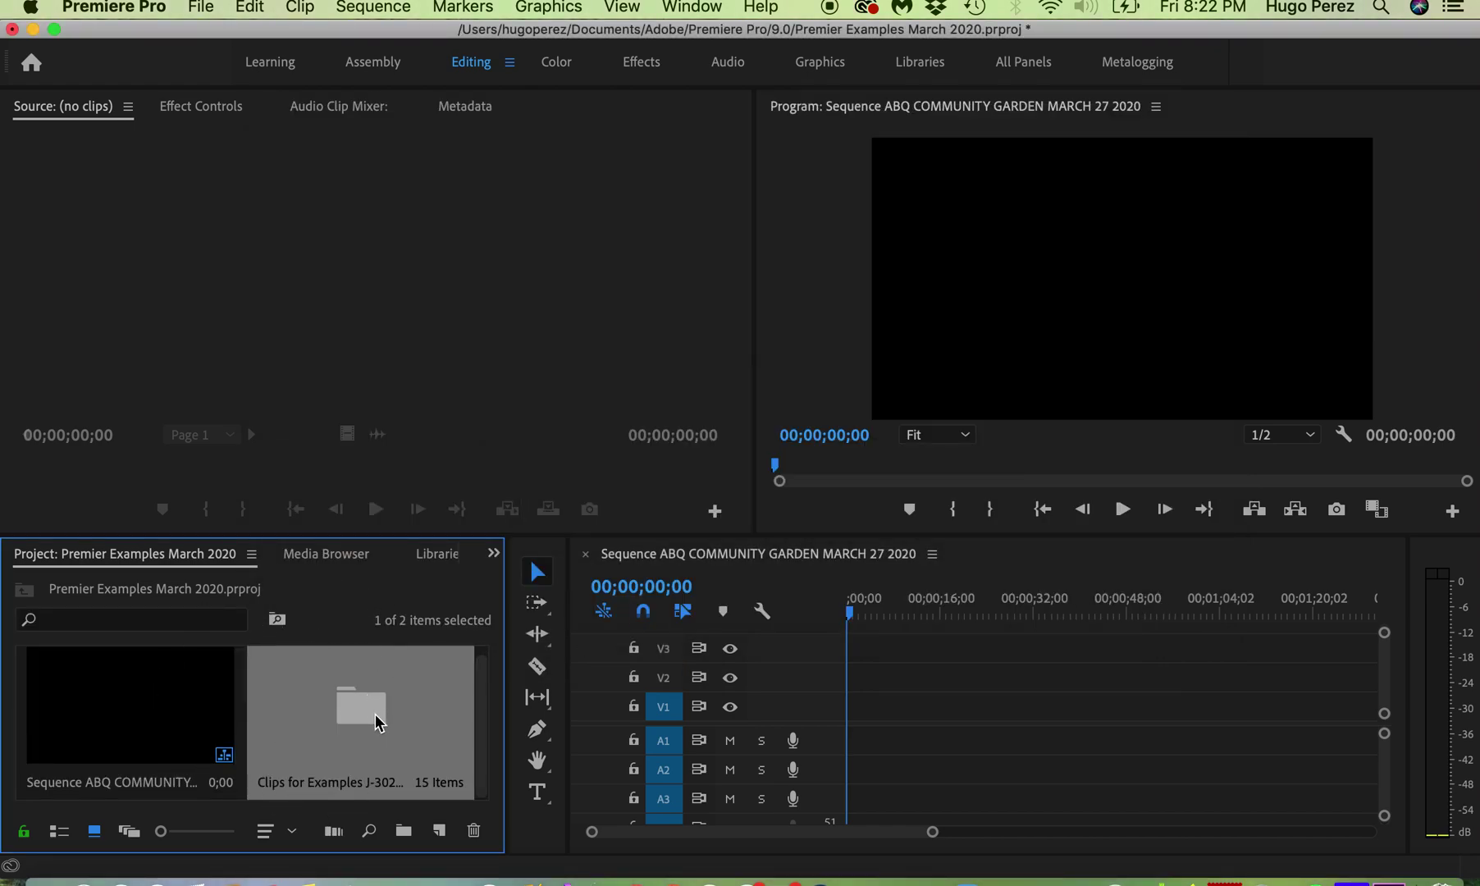
# Open the imported "Clips for Examples J-302 and 201" bin and browse its clip thumbnails
pyautogui.click(278, 622)
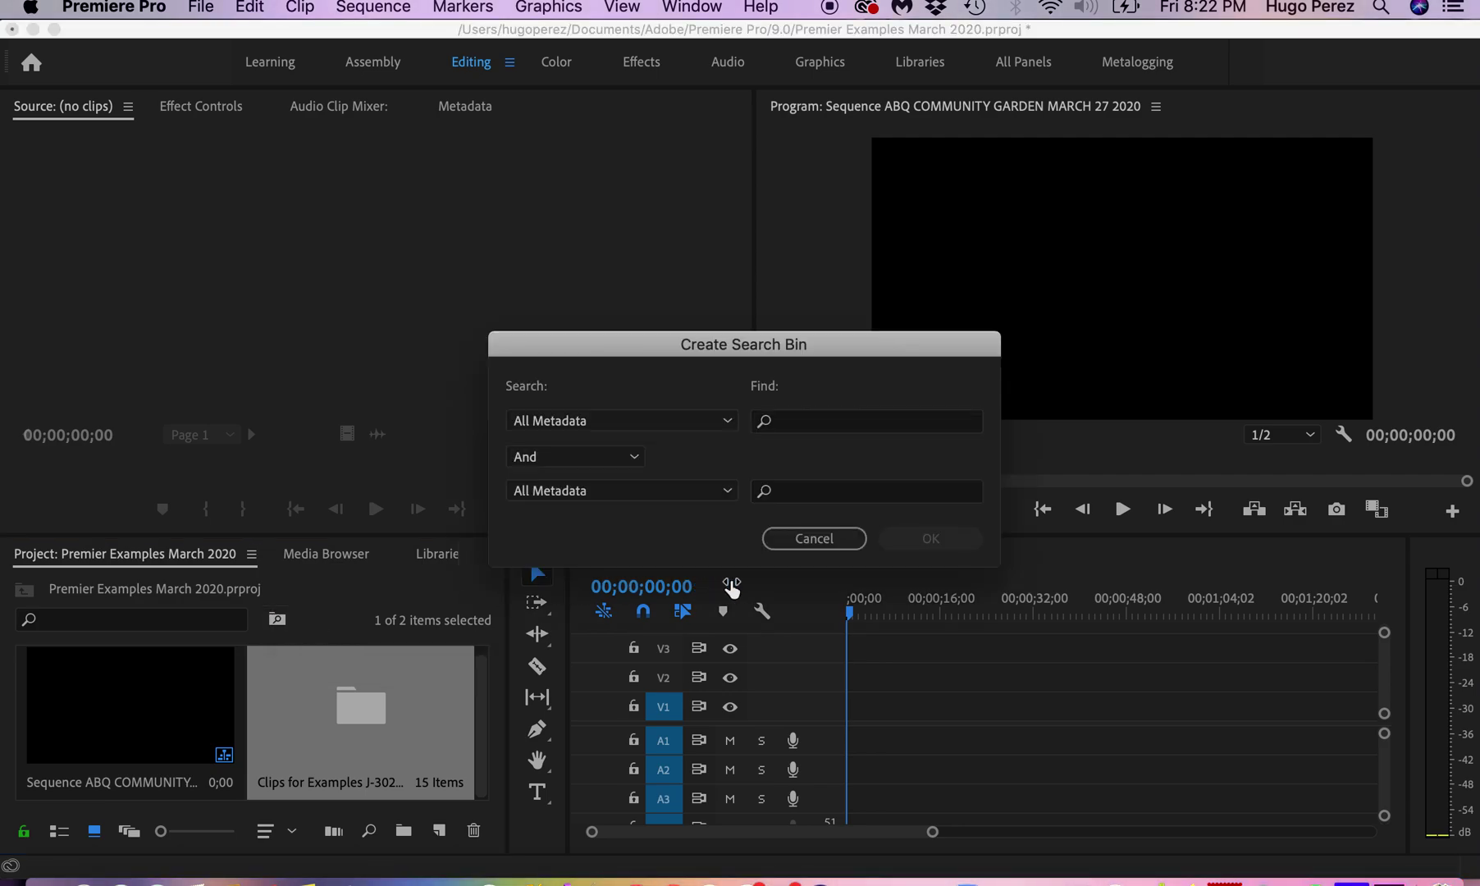
pyautogui.click(812, 539)
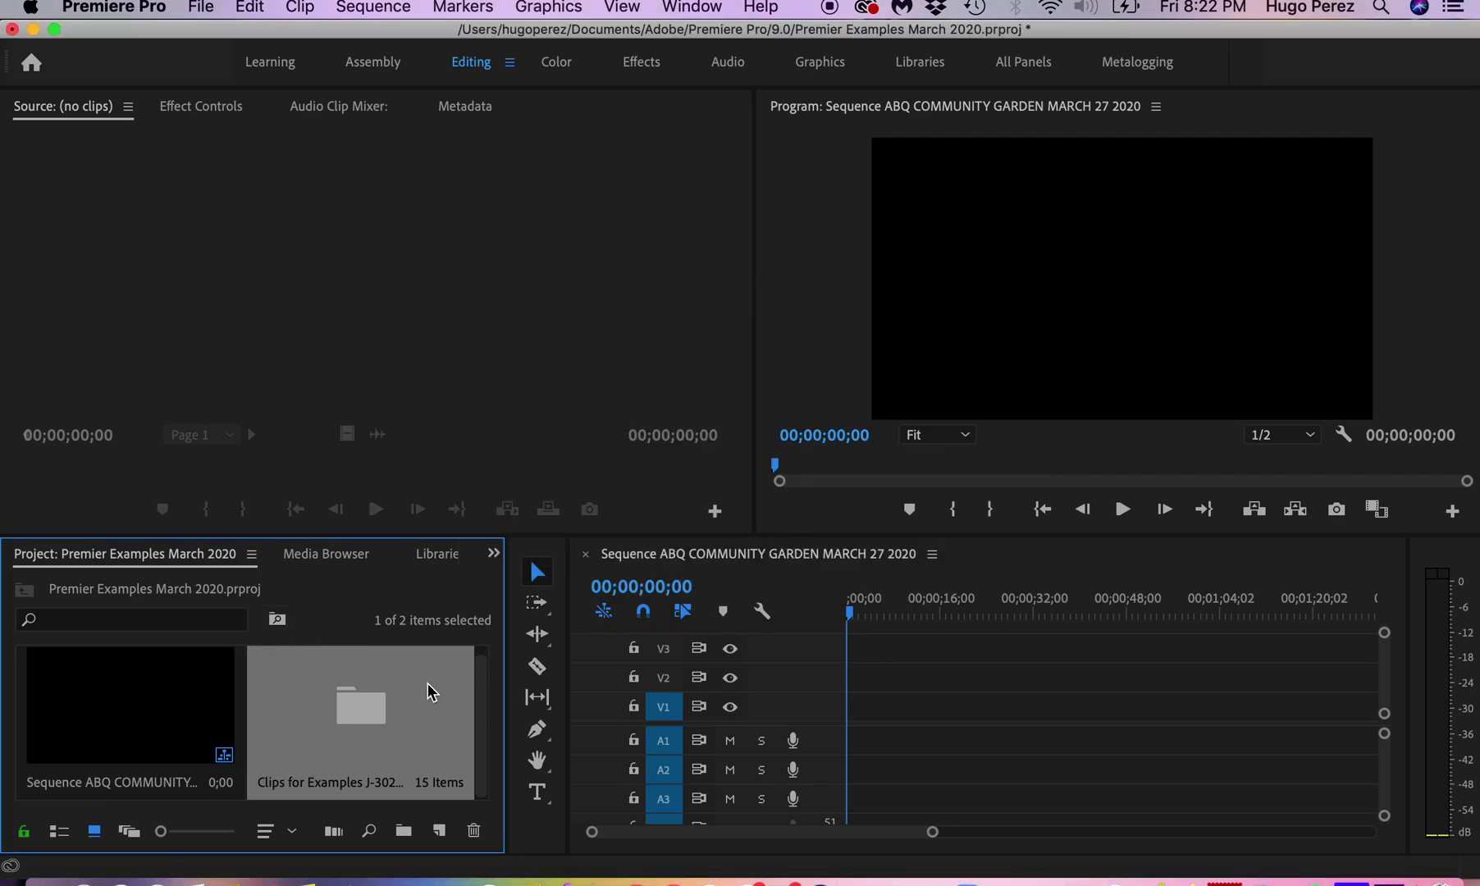
pyautogui.doubleClick(364, 706)
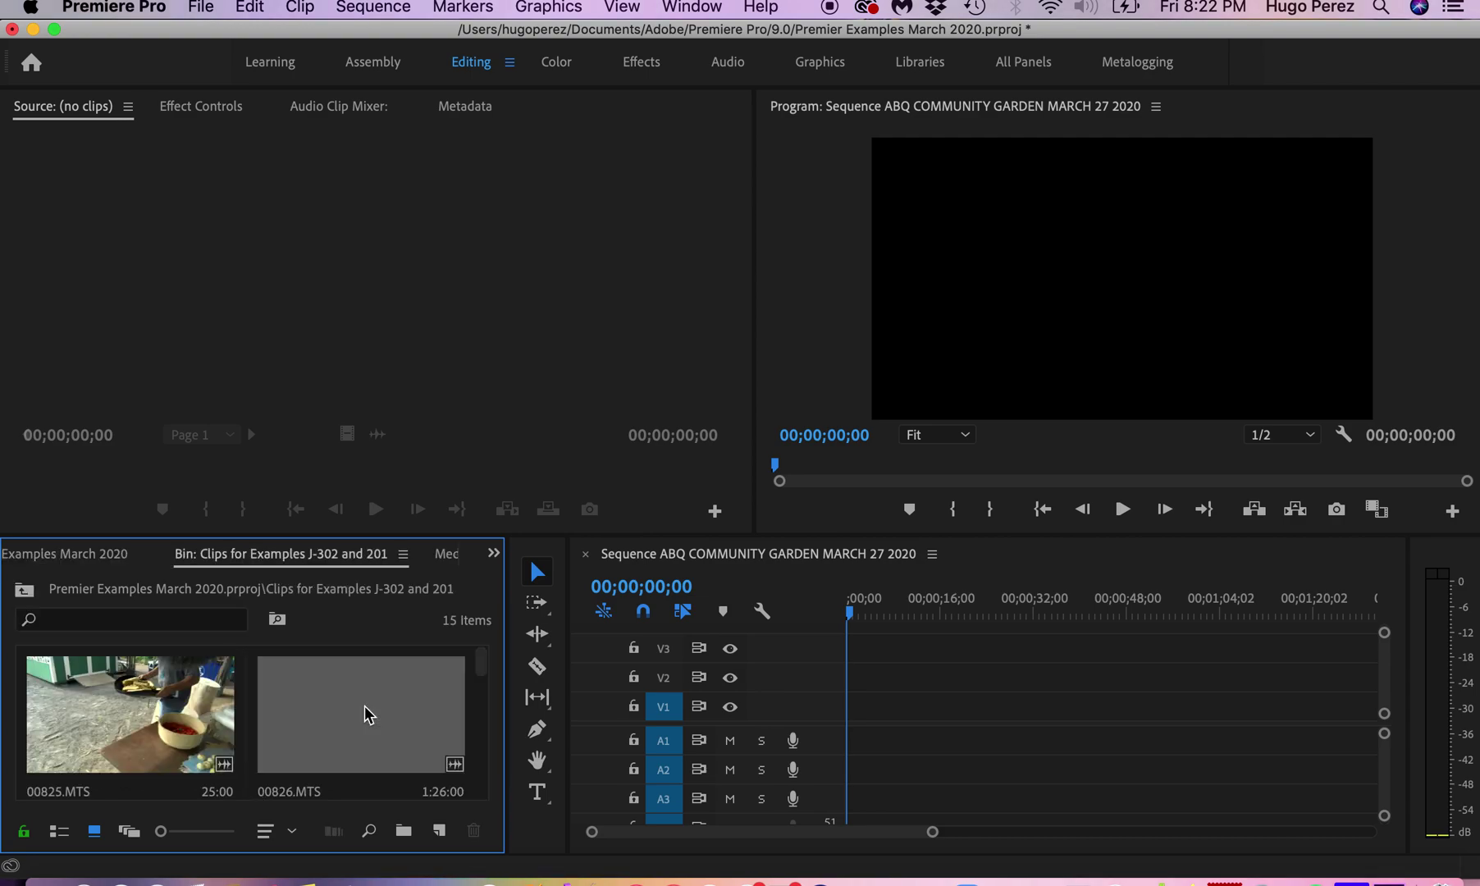
pyautogui.moveTo(485, 663)
pyautogui.mouseDown()
pyautogui.moveTo(485, 786)
pyautogui.moveTo(474, 648)
pyautogui.mouseUp()
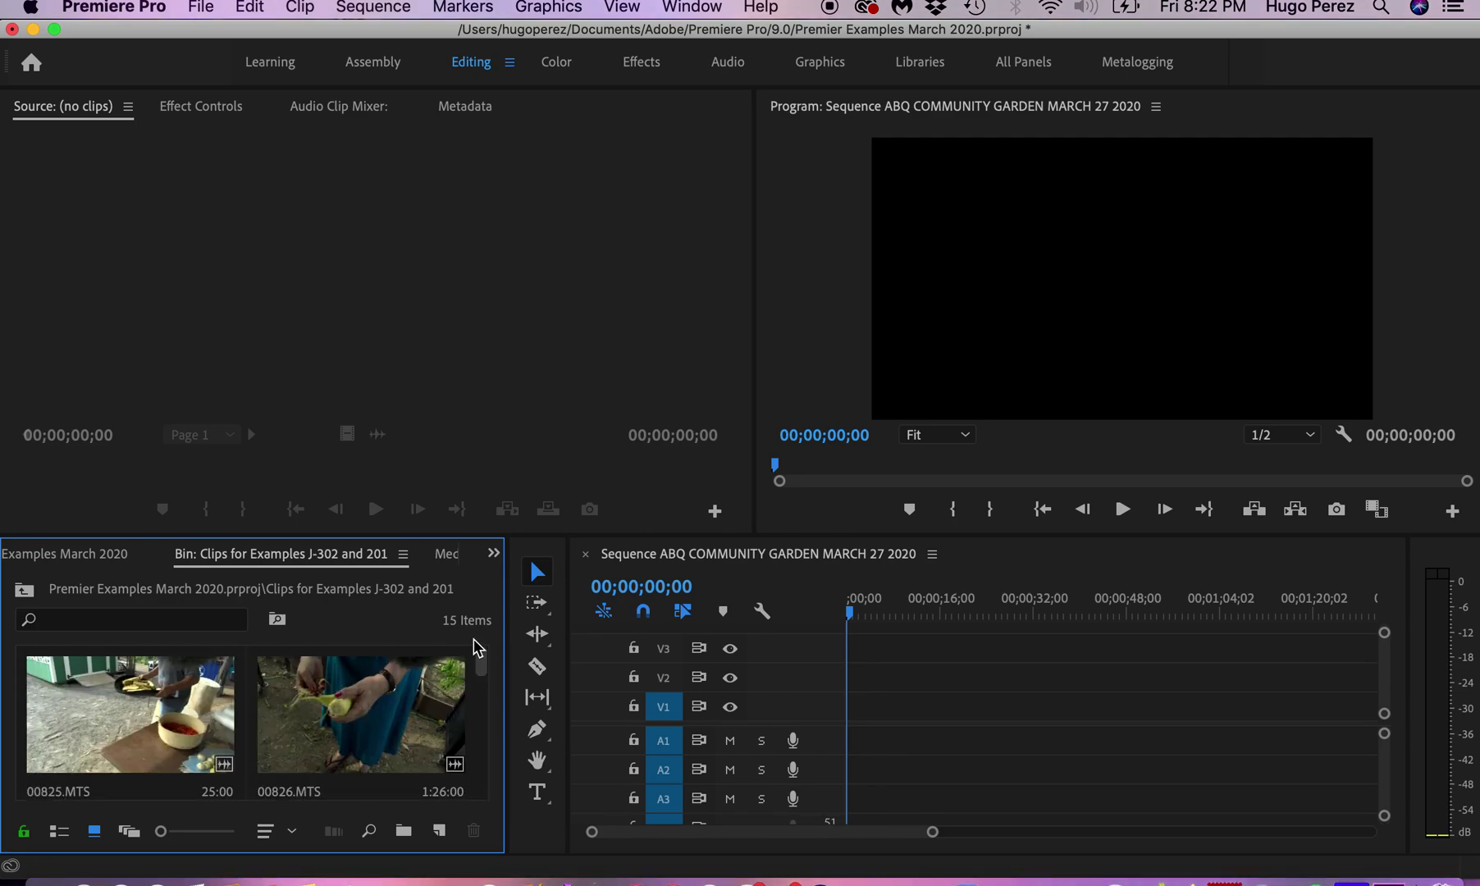
pyautogui.click(25, 590)
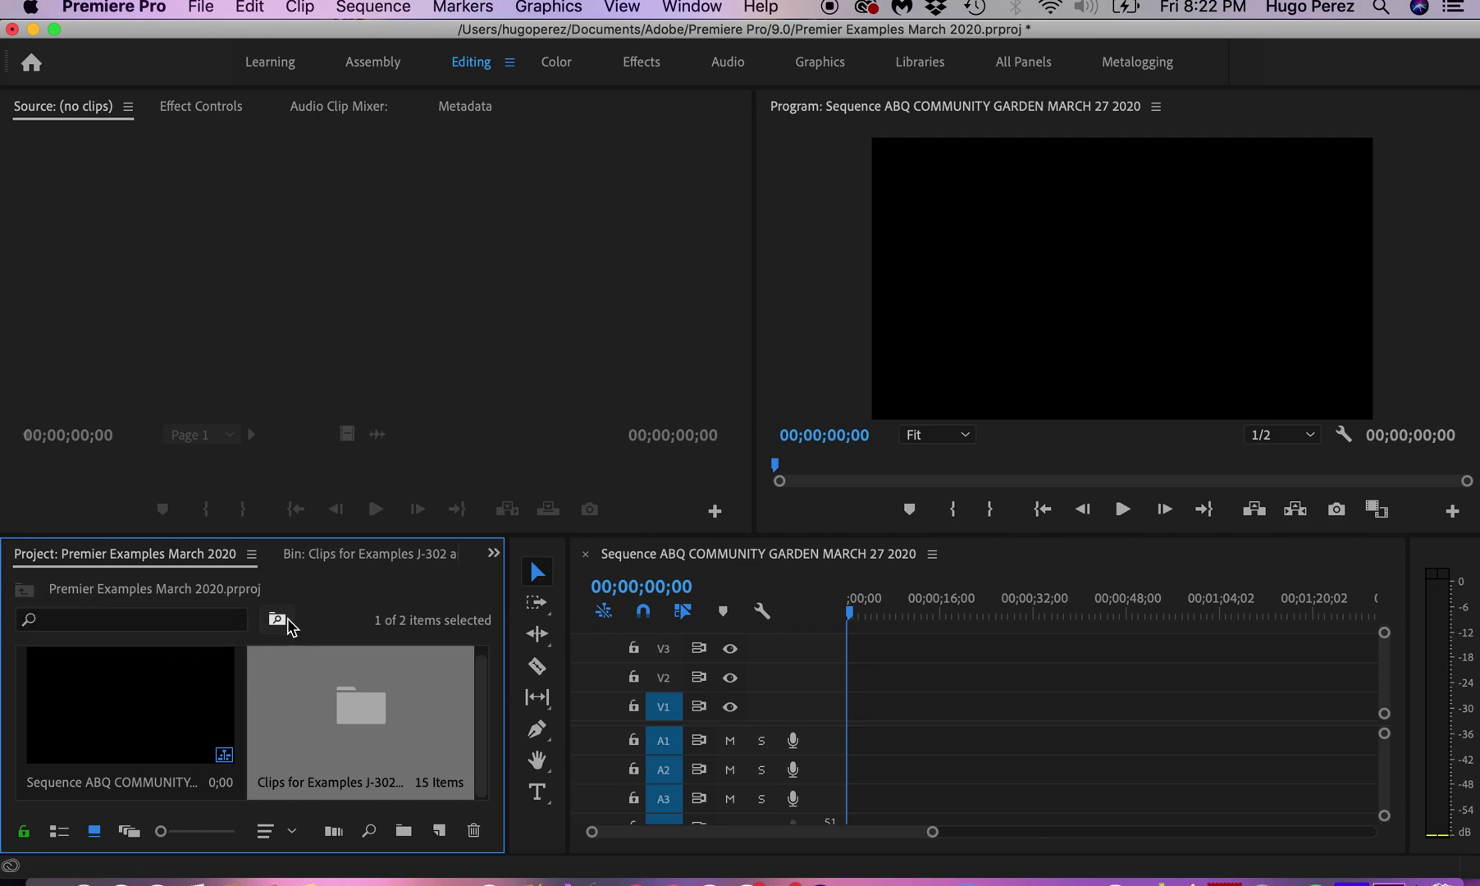
pyautogui.doubleClick(355, 715)
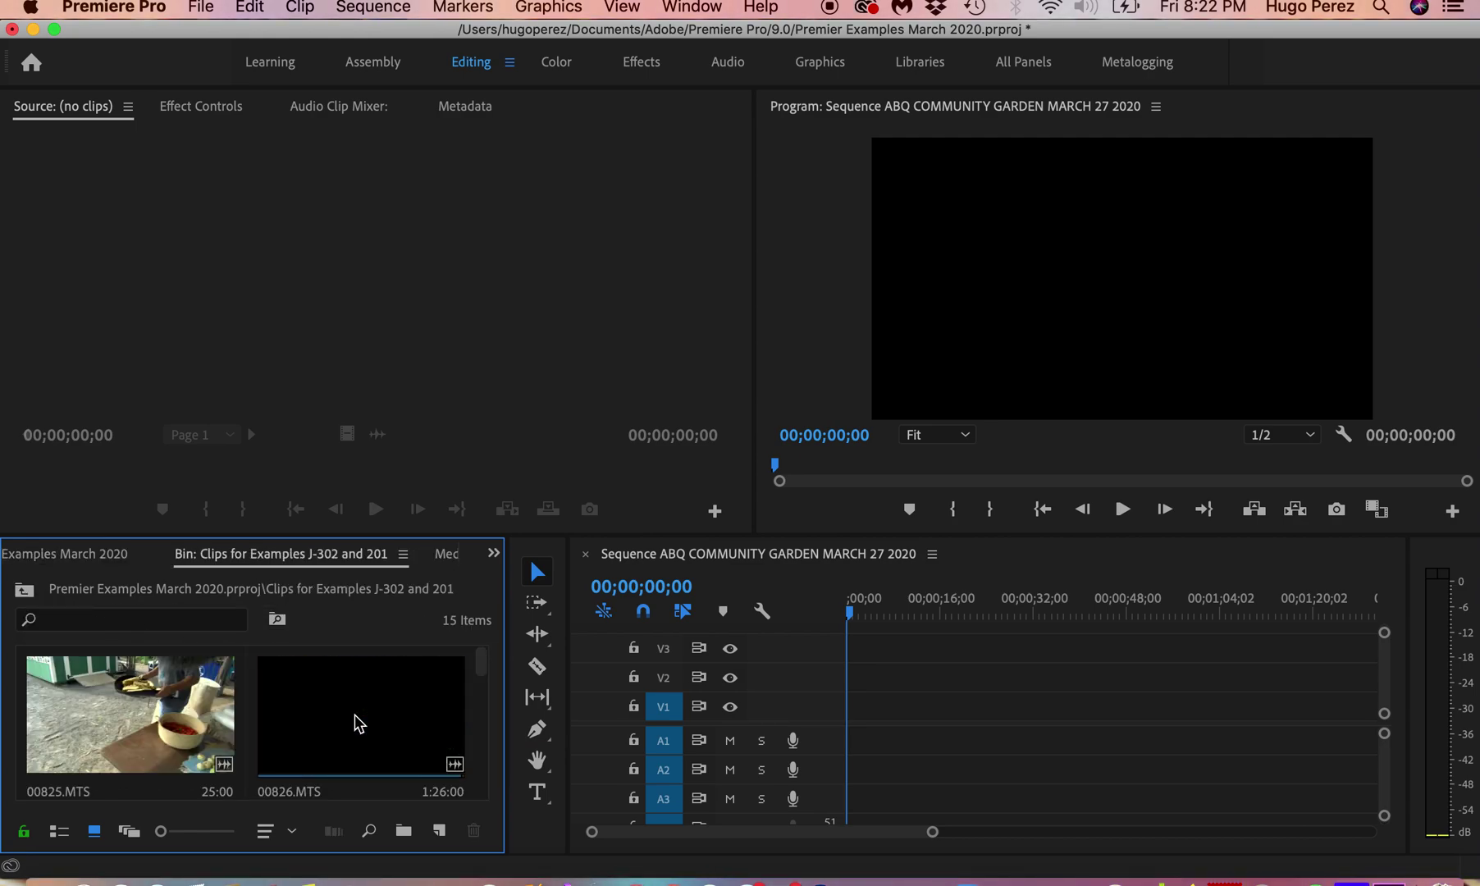
pyautogui.moveTo(485, 666); pyautogui.dragTo(484, 649)
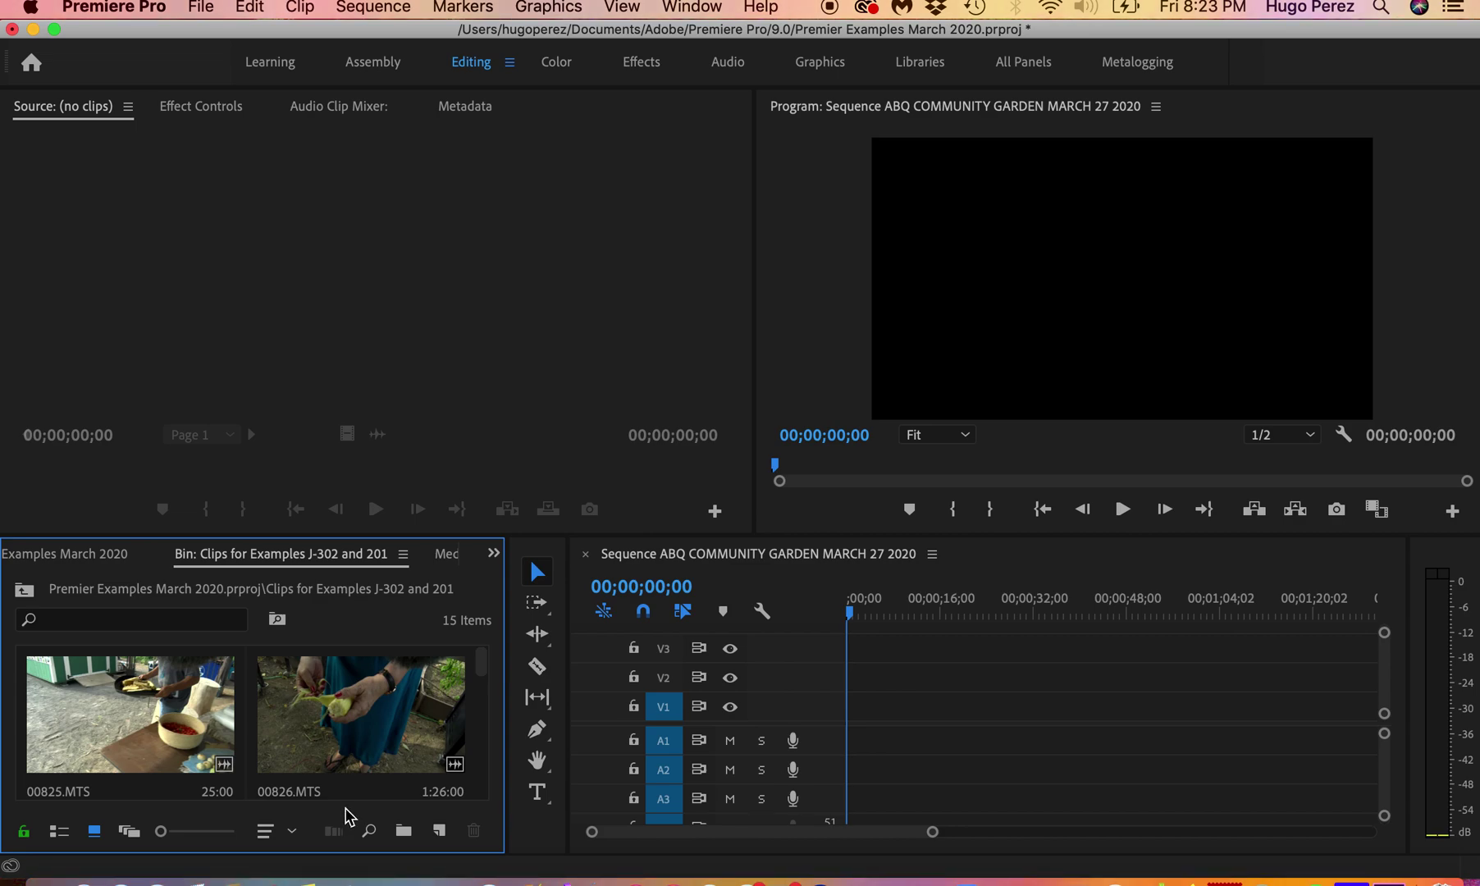
# Look through the bin's sort options, try Freeform View, and return the bin to Icon View
pyautogui.click(293, 833)
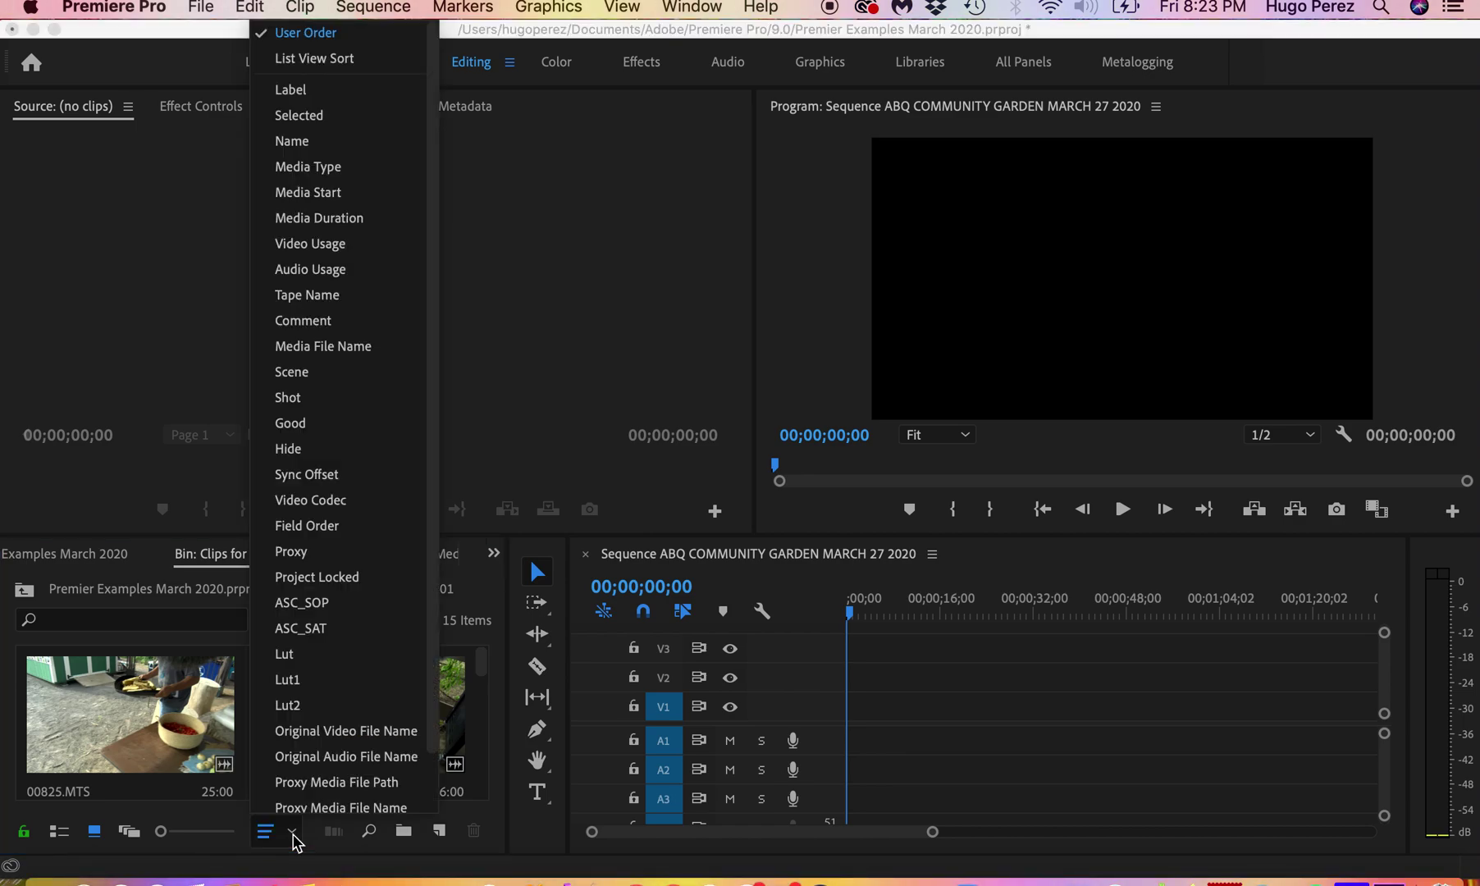
pyautogui.click(304, 527)
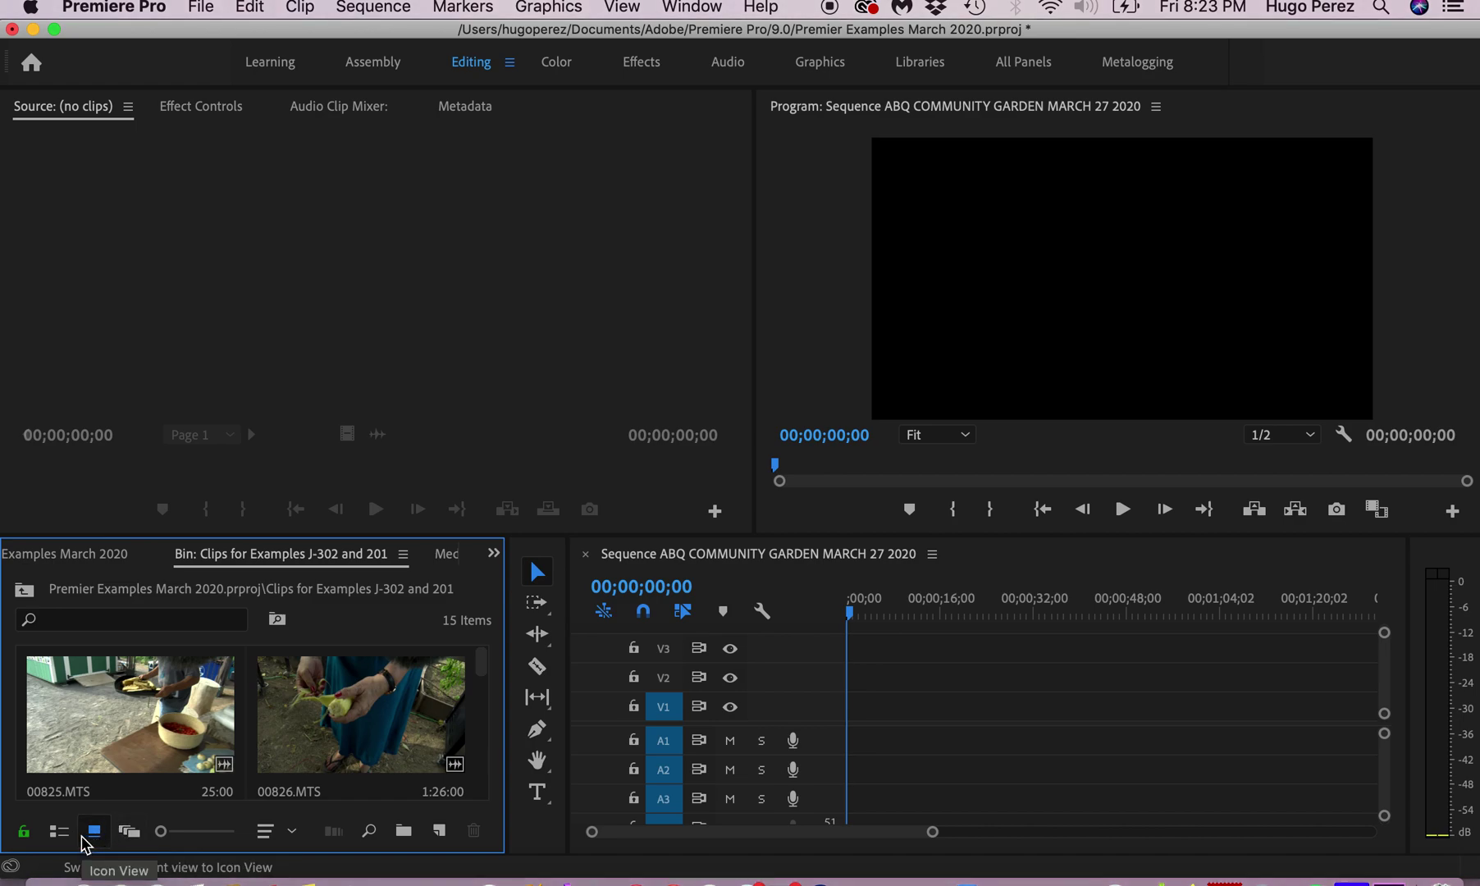
pyautogui.click(129, 832)
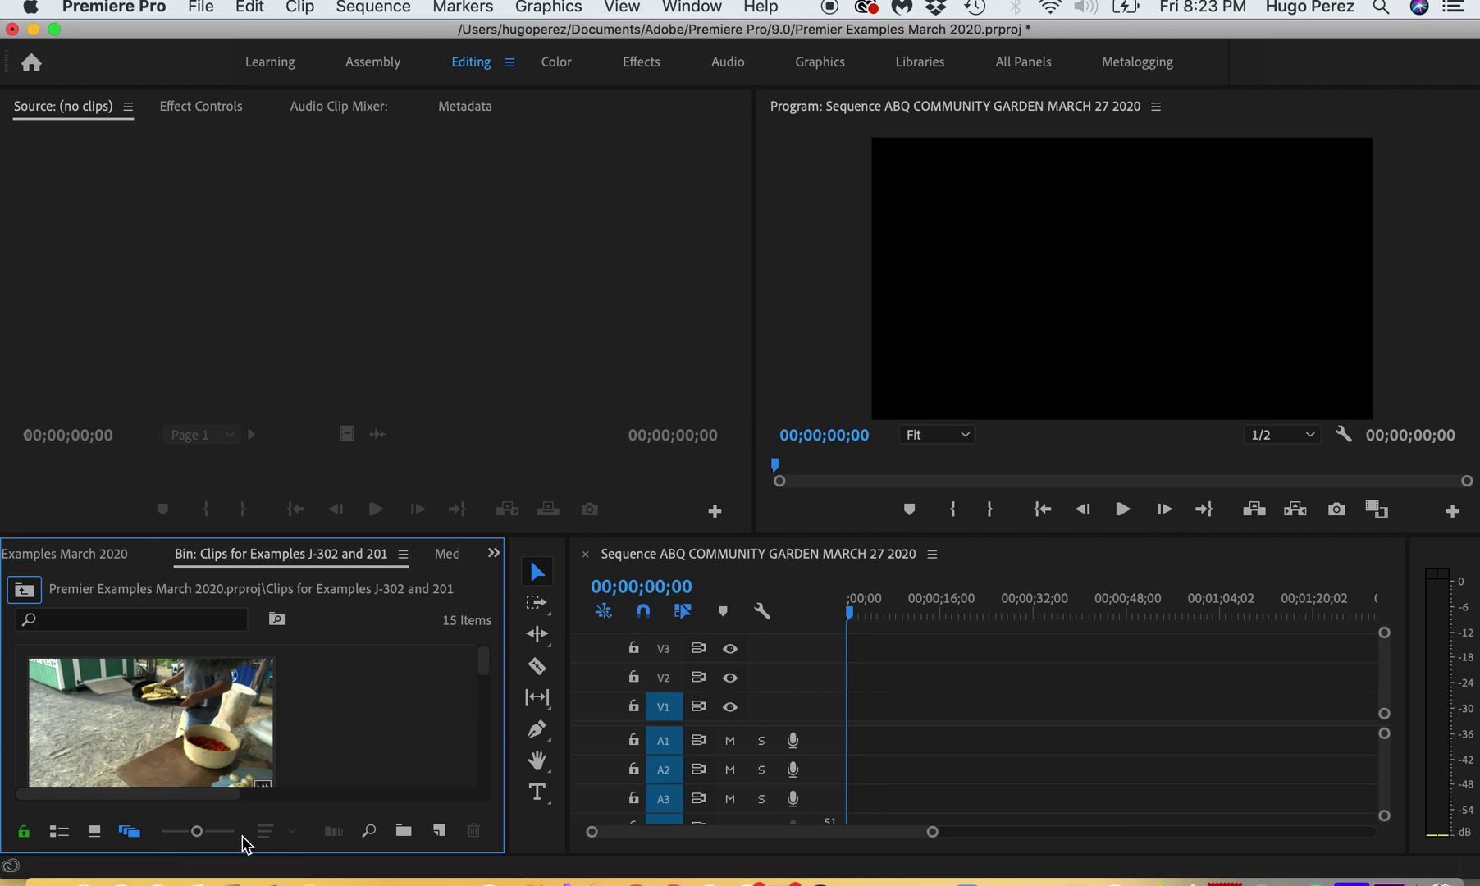
pyautogui.click(95, 832)
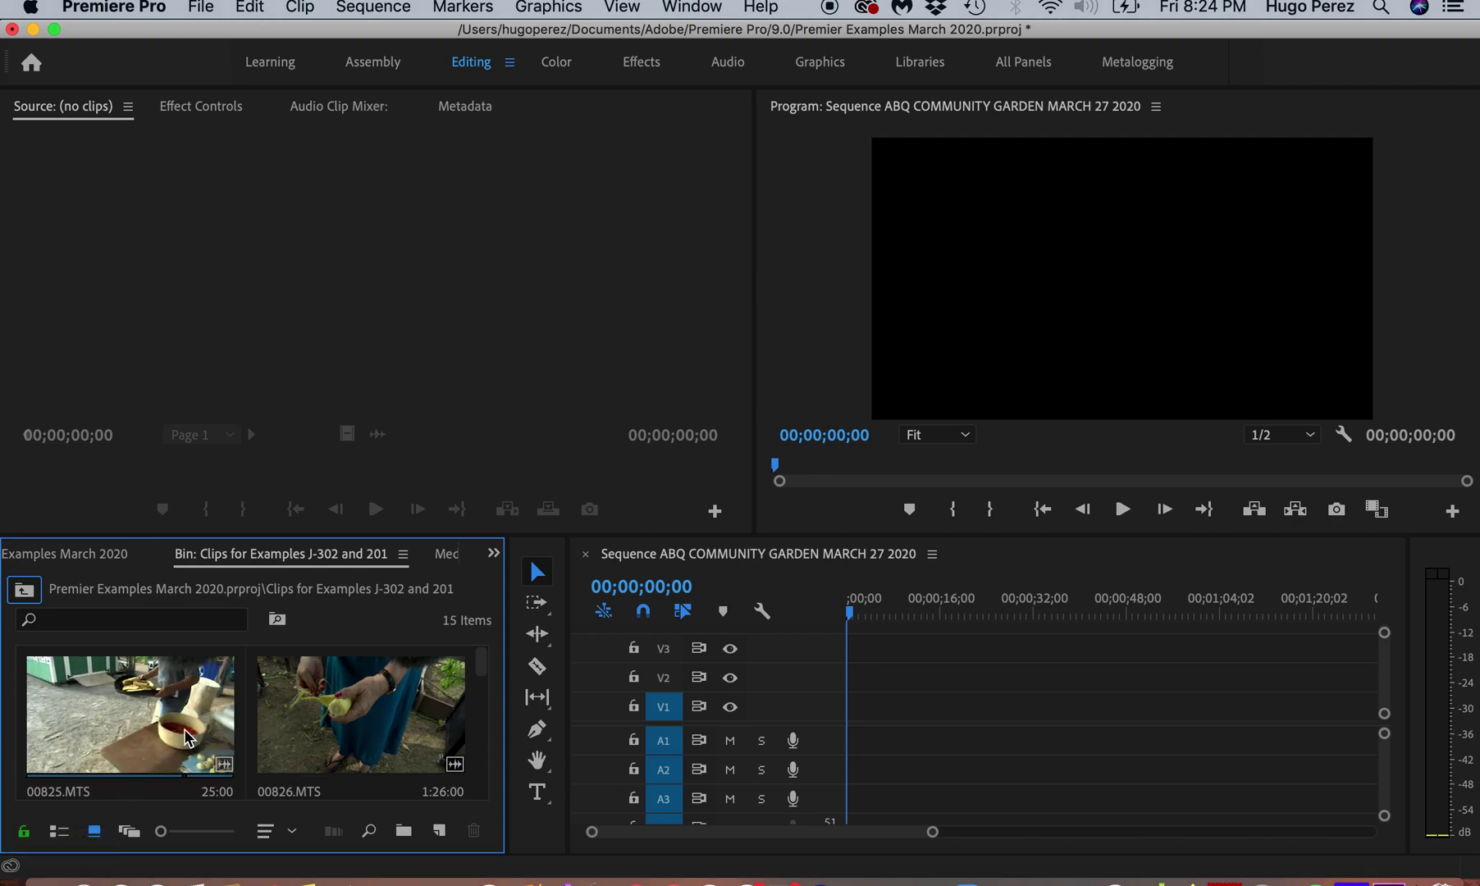
# Load clip 00825.MTS in the Source monitor and scrub back to 00:00:02:22
pyautogui.doubleClick(138, 711)
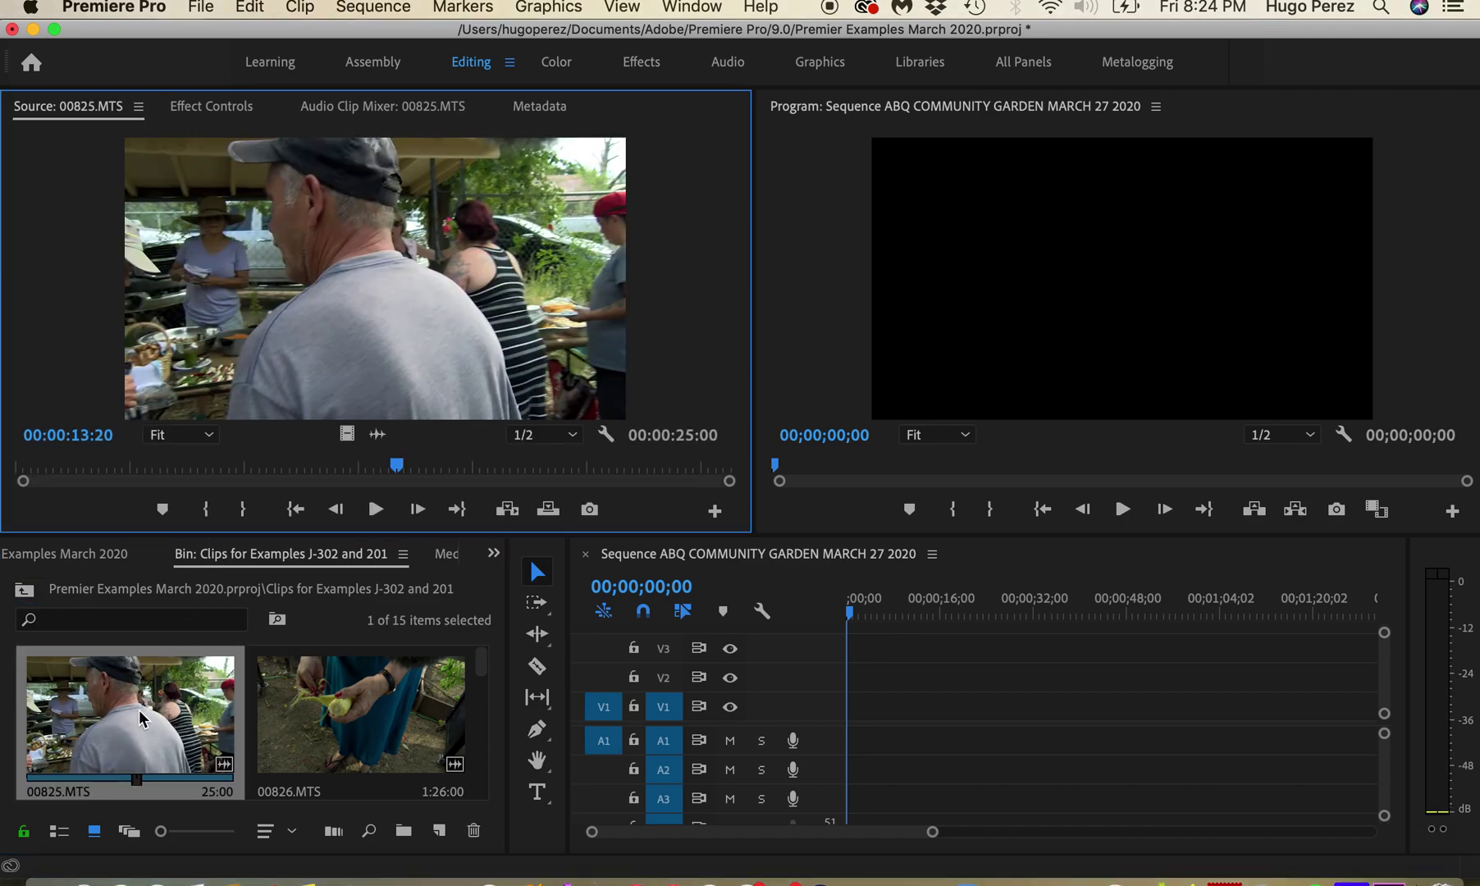
pyautogui.moveTo(396, 466); pyautogui.dragTo(88, 476)
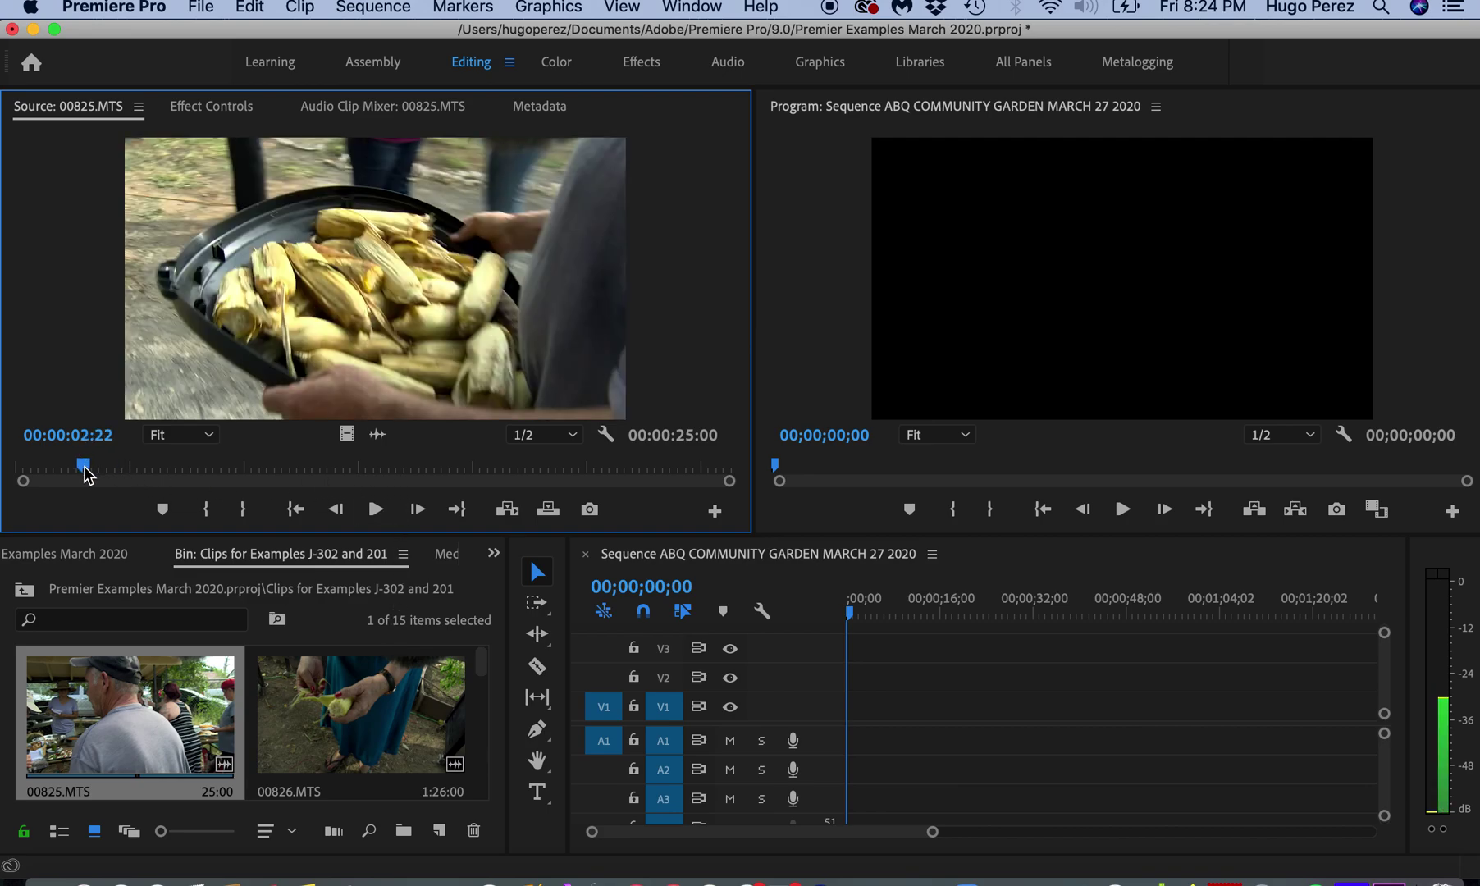
# Load clip 00826.MTS in the Source monitor and review its footage up to 00:00:08:25
pyautogui.doubleClick(370, 719)
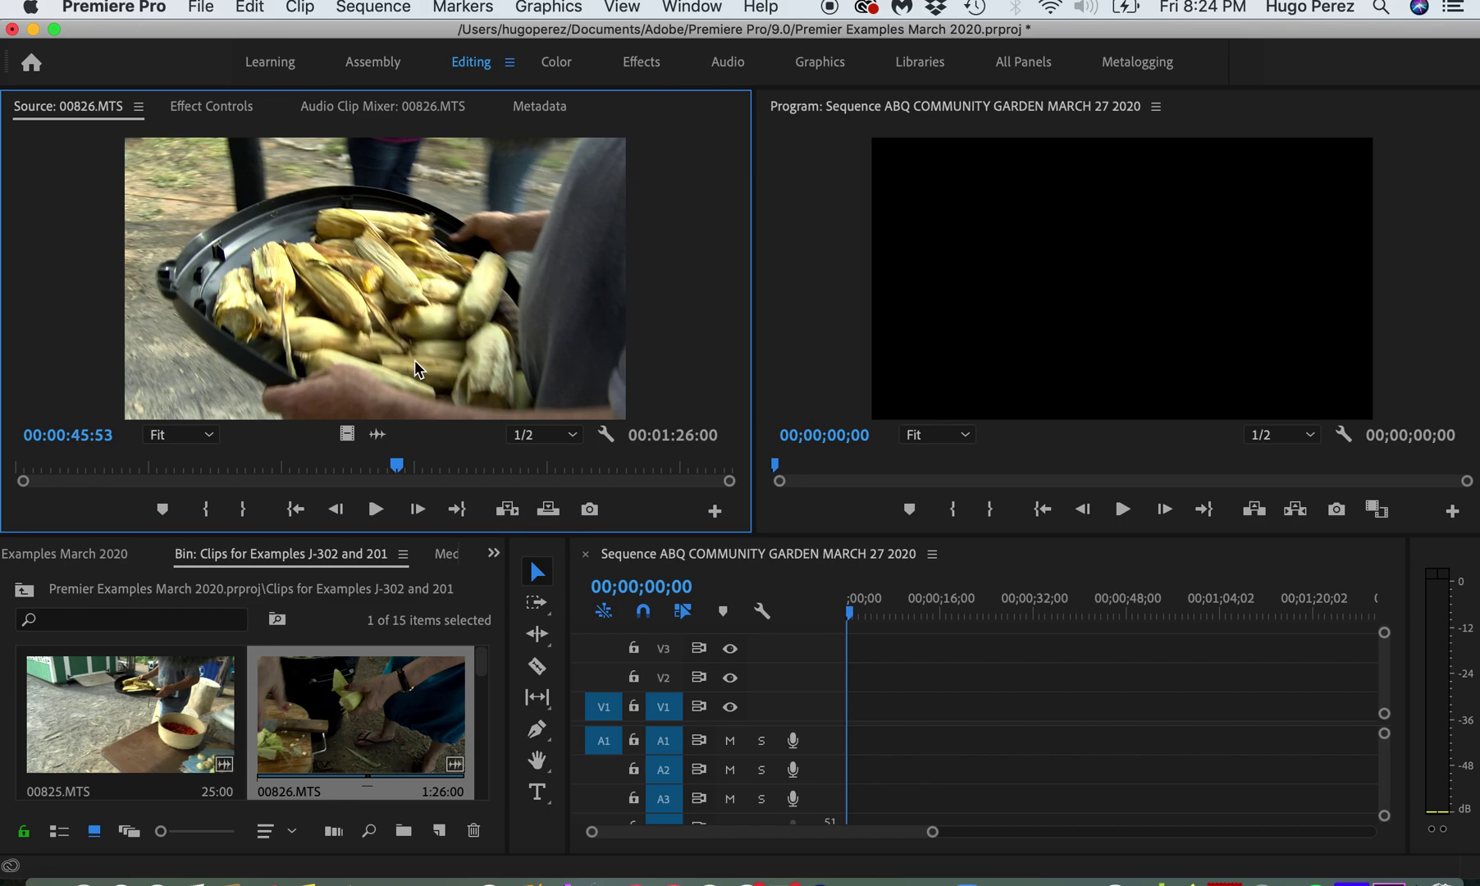
pyautogui.moveTo(397, 472); pyautogui.dragTo(62, 468)
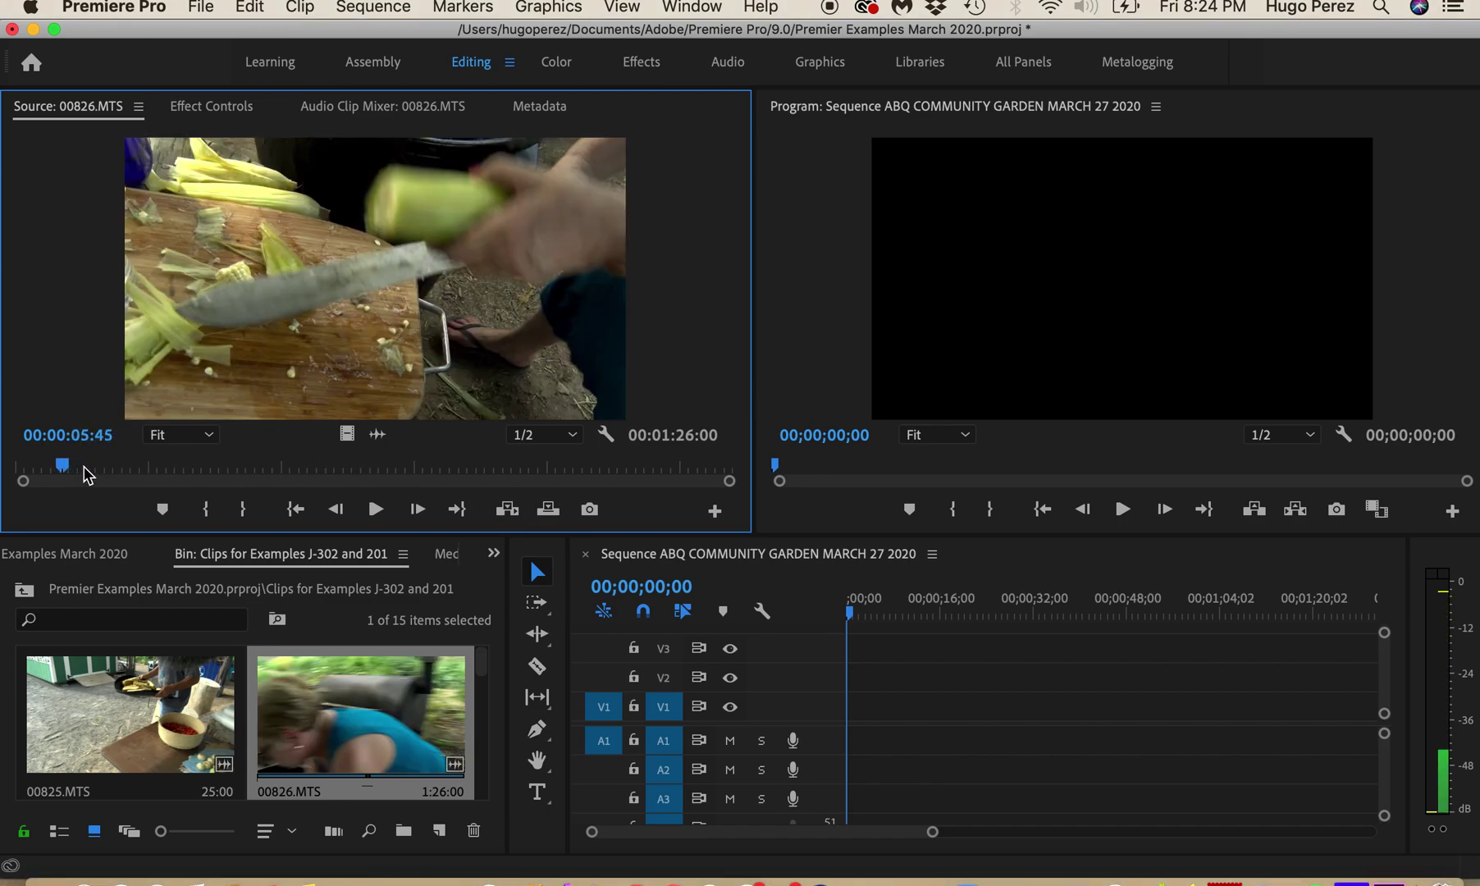
pyautogui.press('space')
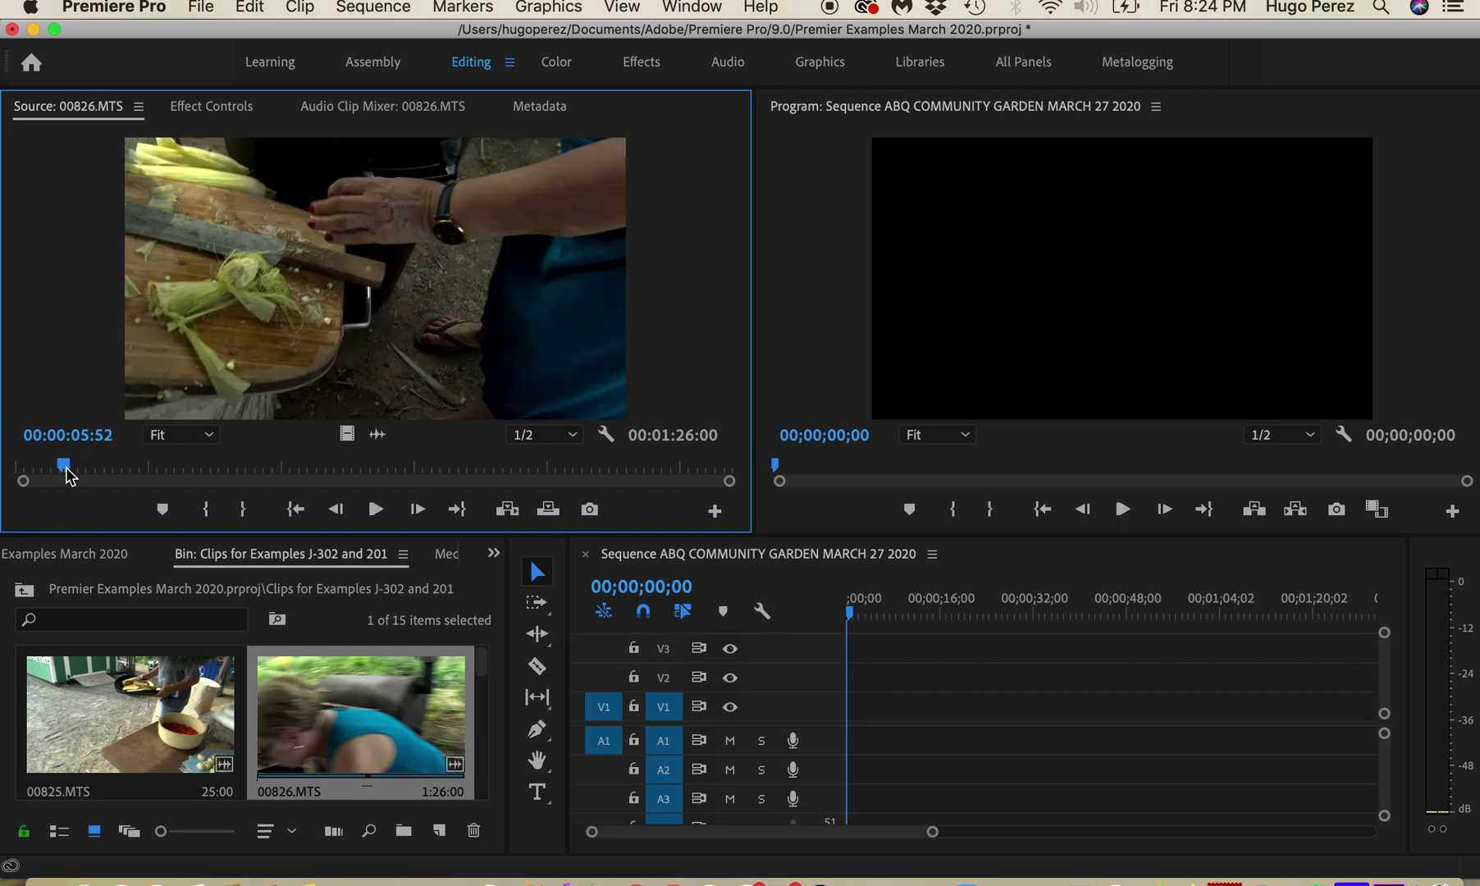
pyautogui.press('space')
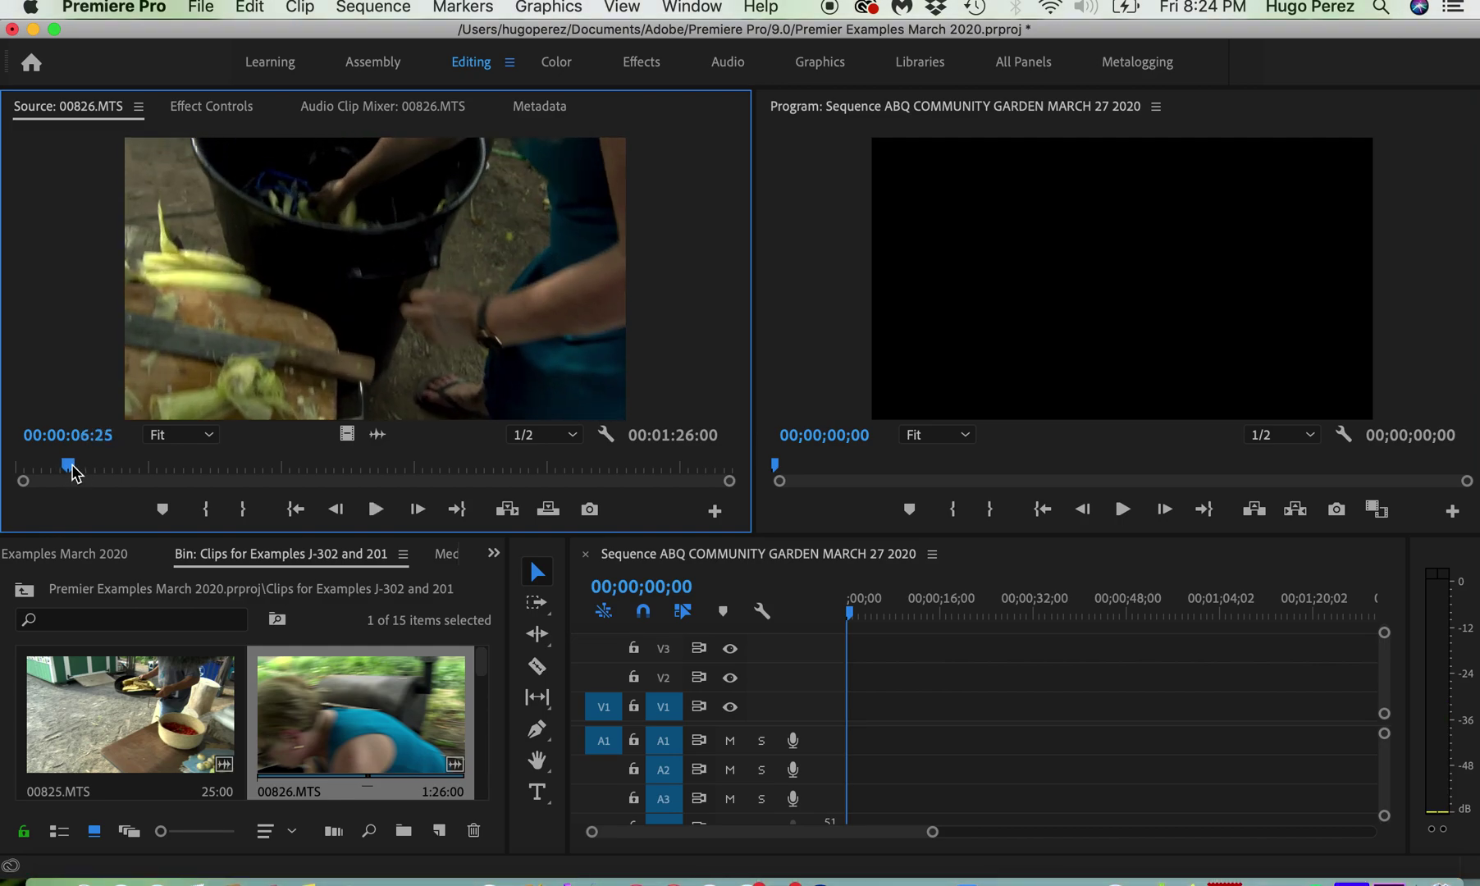
pyautogui.click(78, 469)
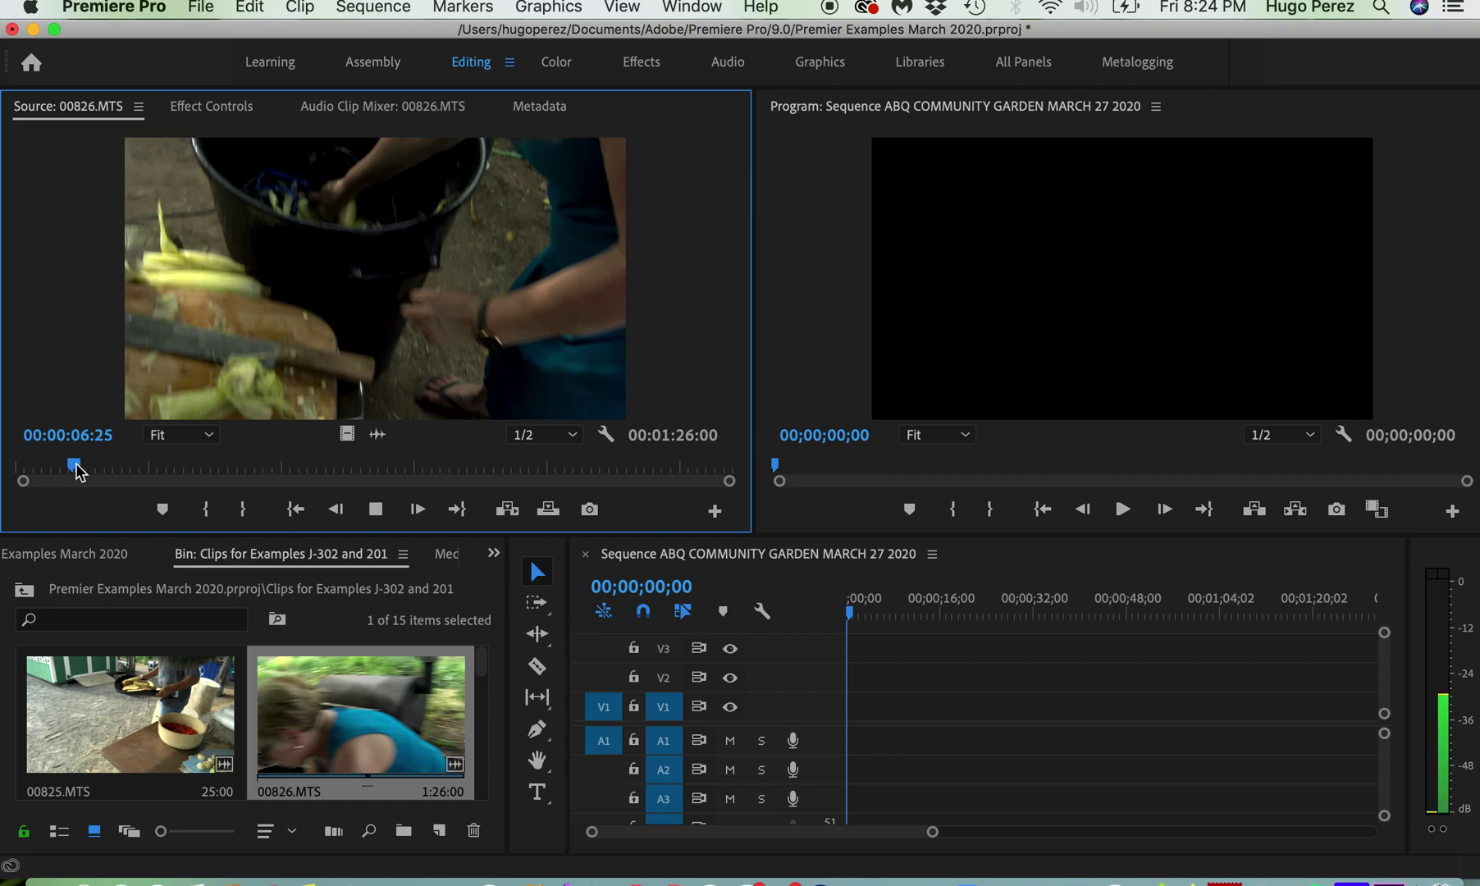
pyautogui.click(85, 469)
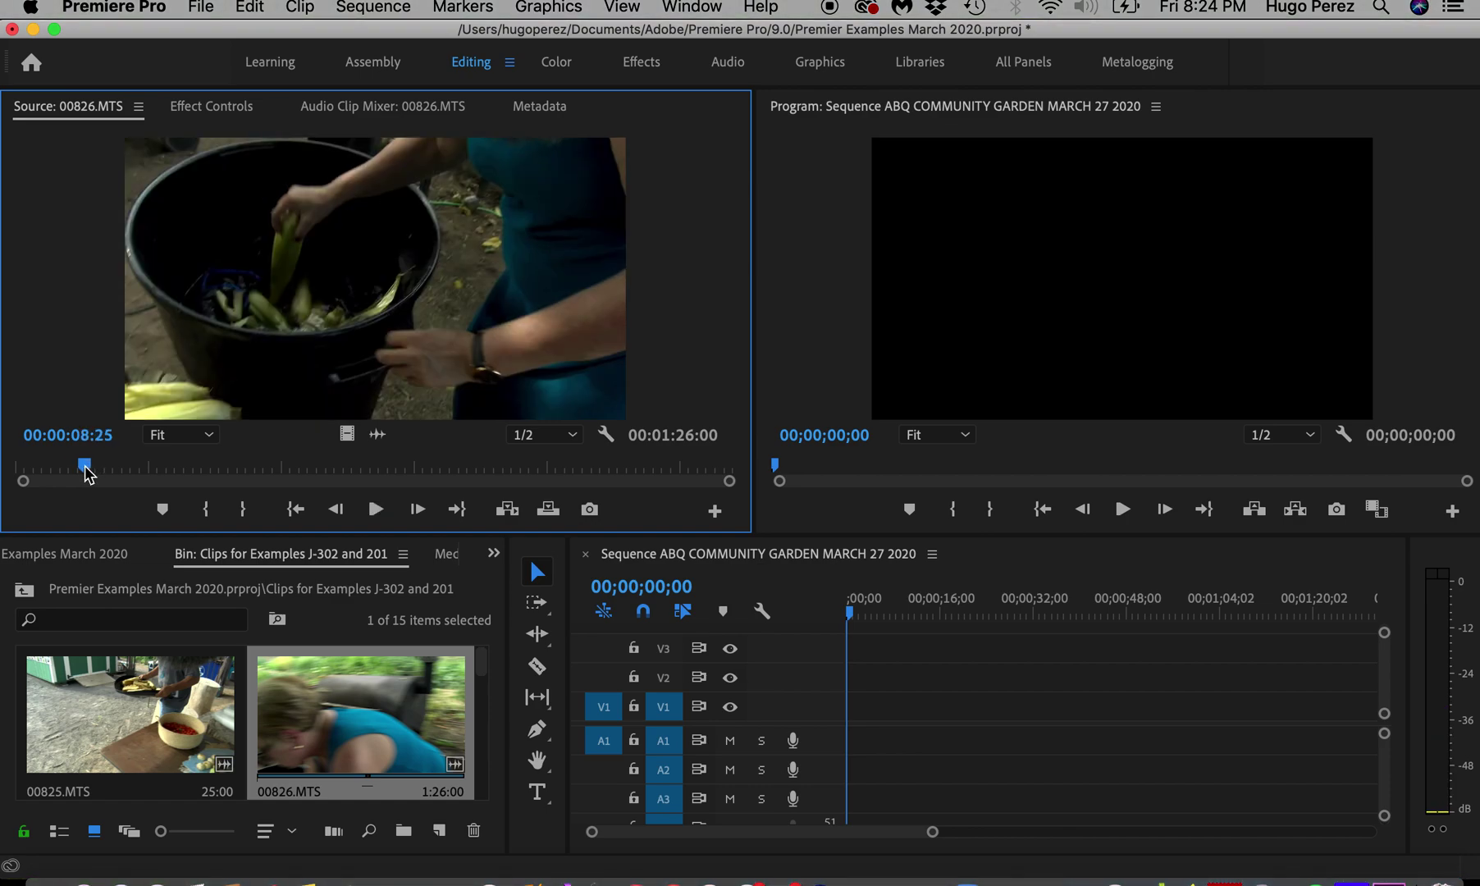
# Mark an In point at 00:00:05:28 and an Out point at 00:00:14:24 on source clip 00826.MTS
pyautogui.moveTo(88, 474)
pyautogui.mouseDown()
pyautogui.moveTo(111, 474)
pyautogui.moveTo(64, 478)
pyautogui.mouseUp()
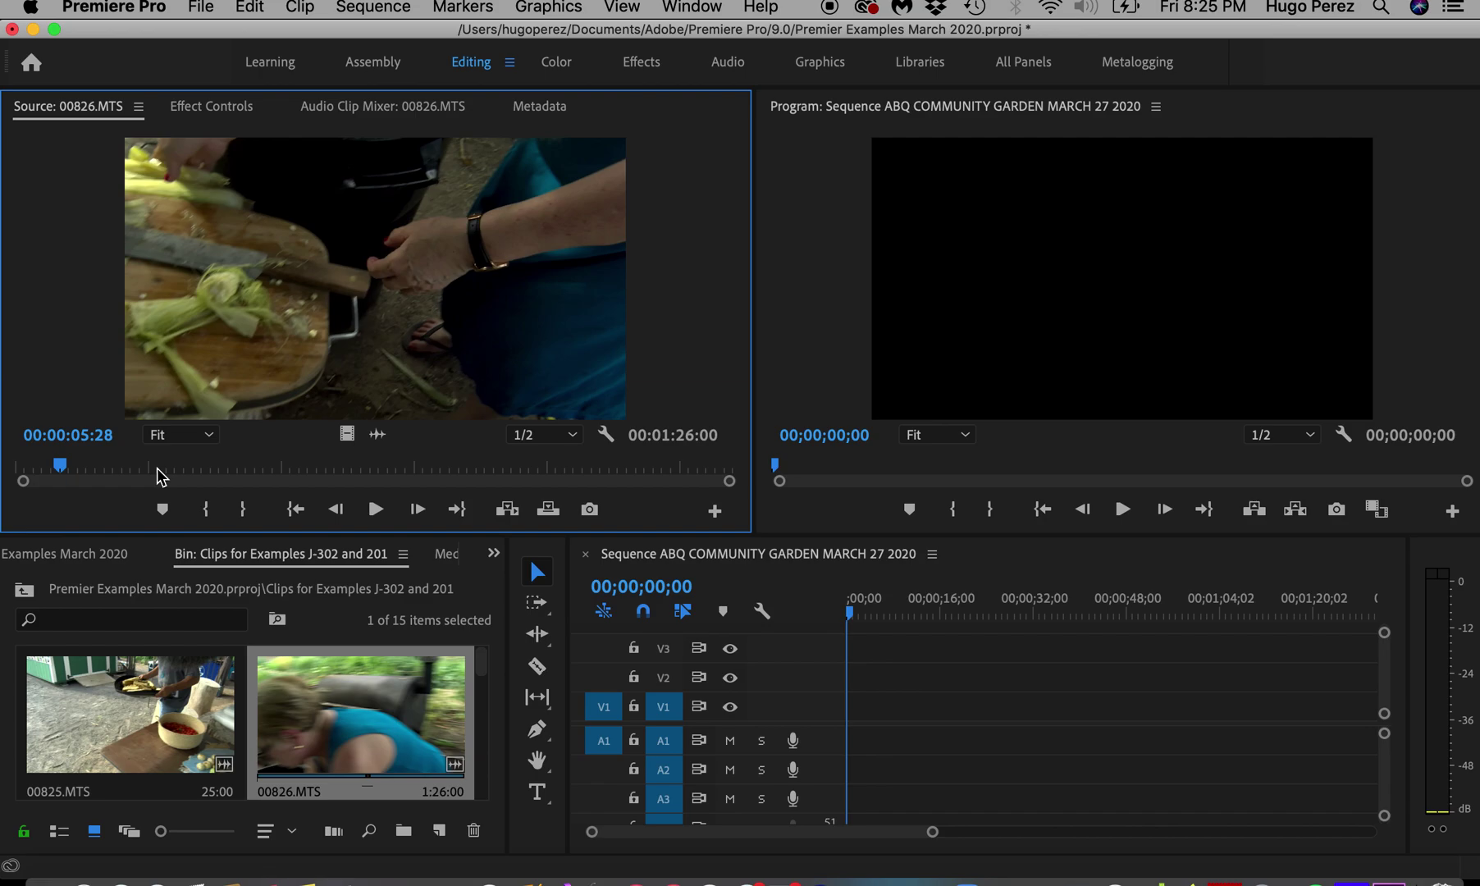
pyautogui.press('i')
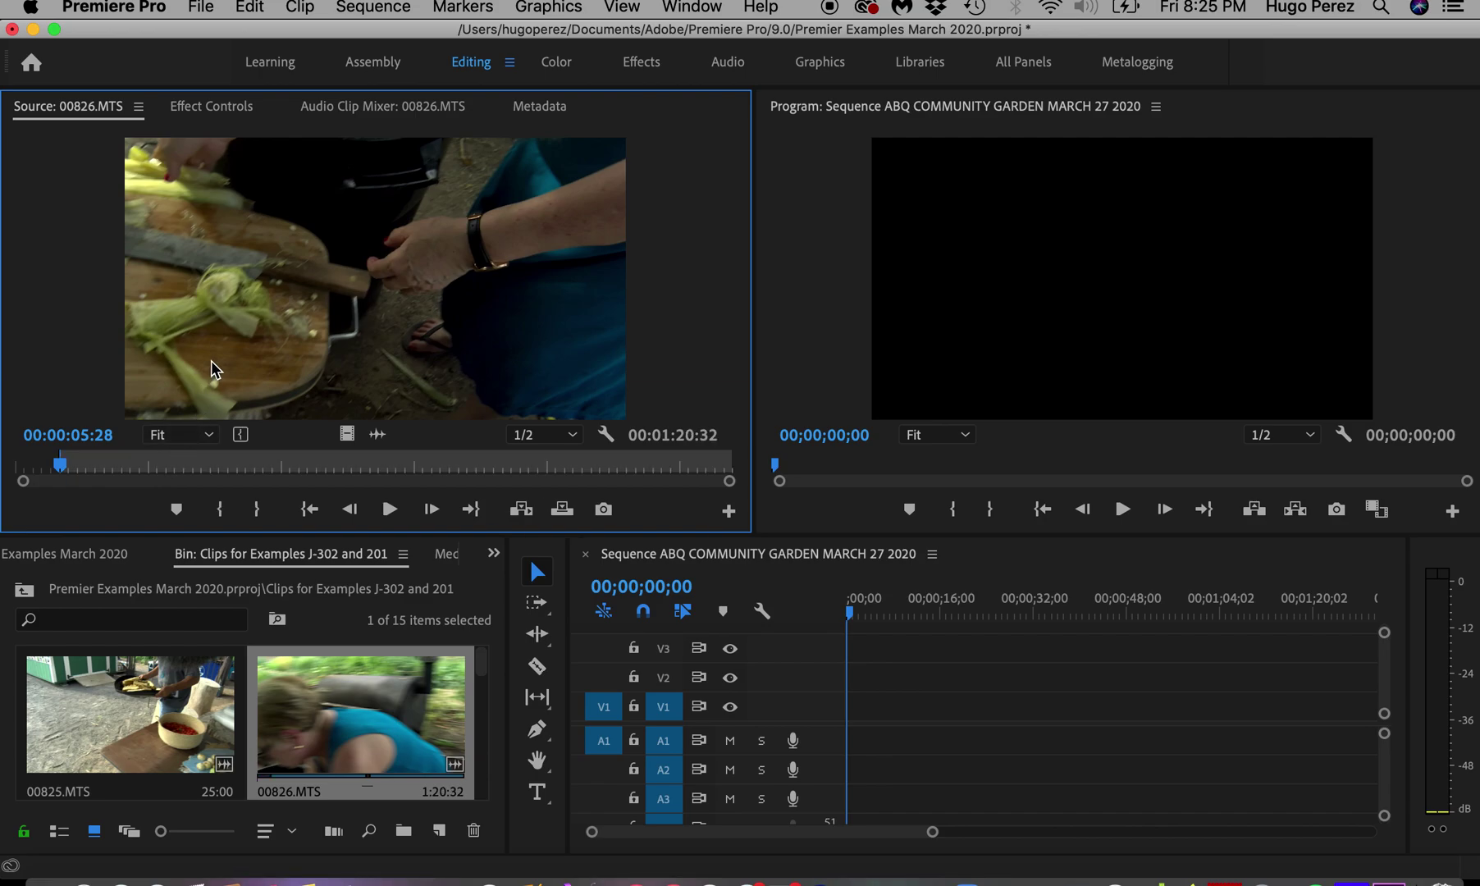
pyautogui.press('space')
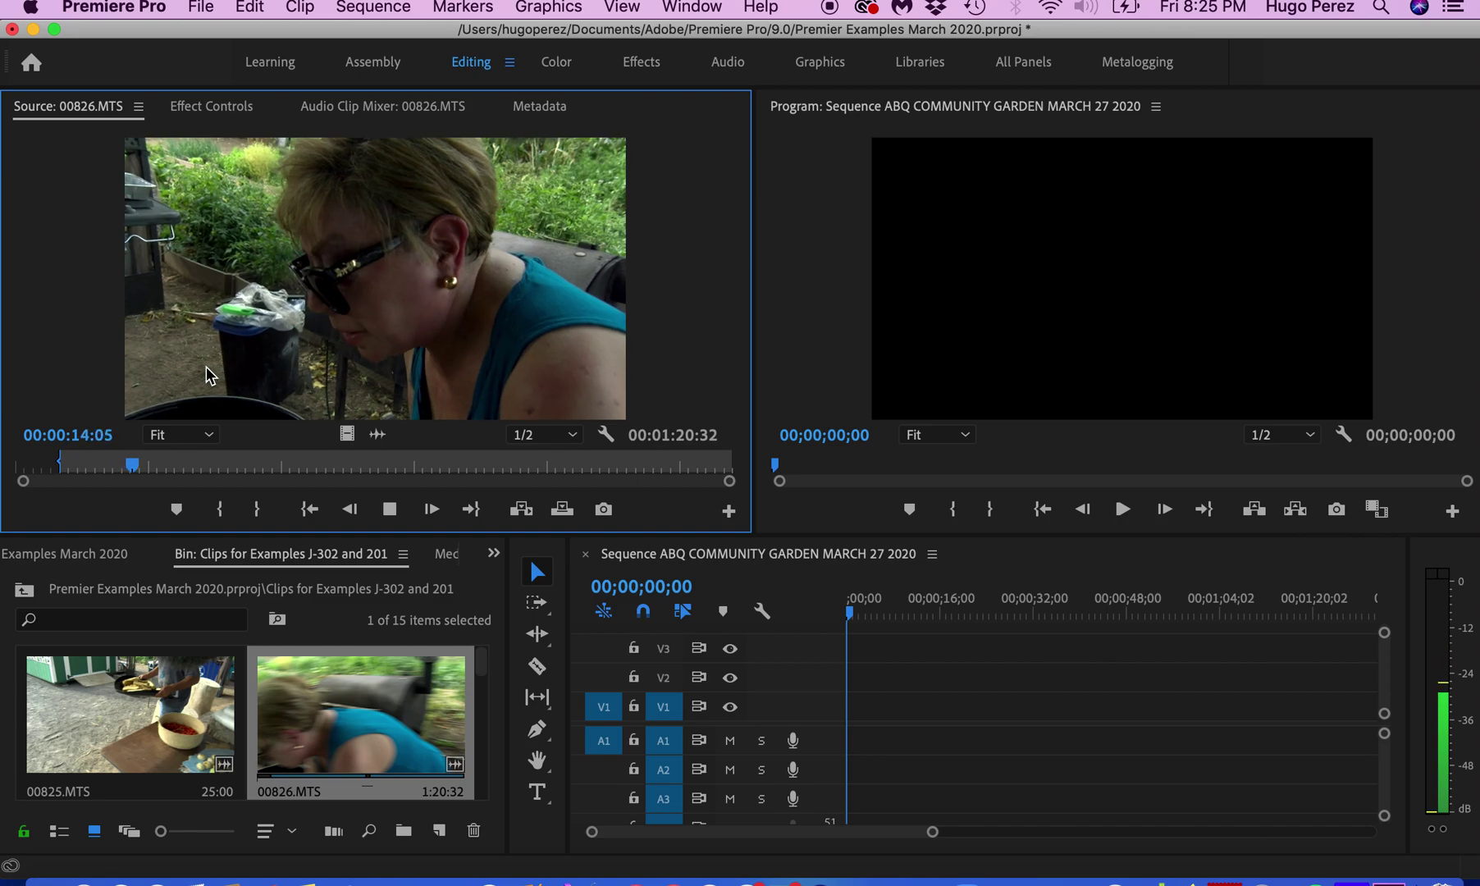
pyautogui.press('space')
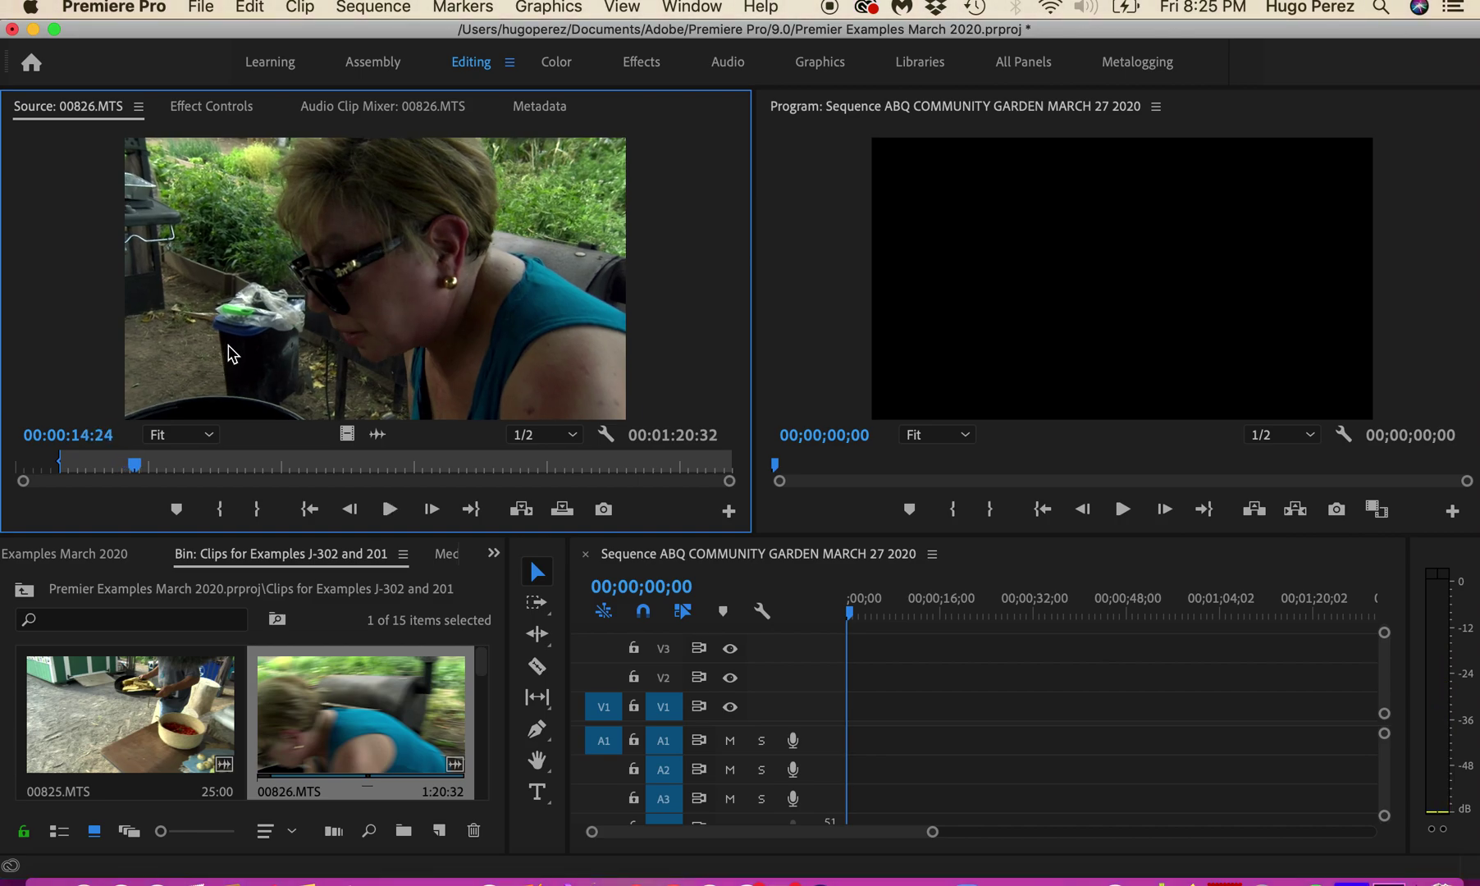
pyautogui.press('o')
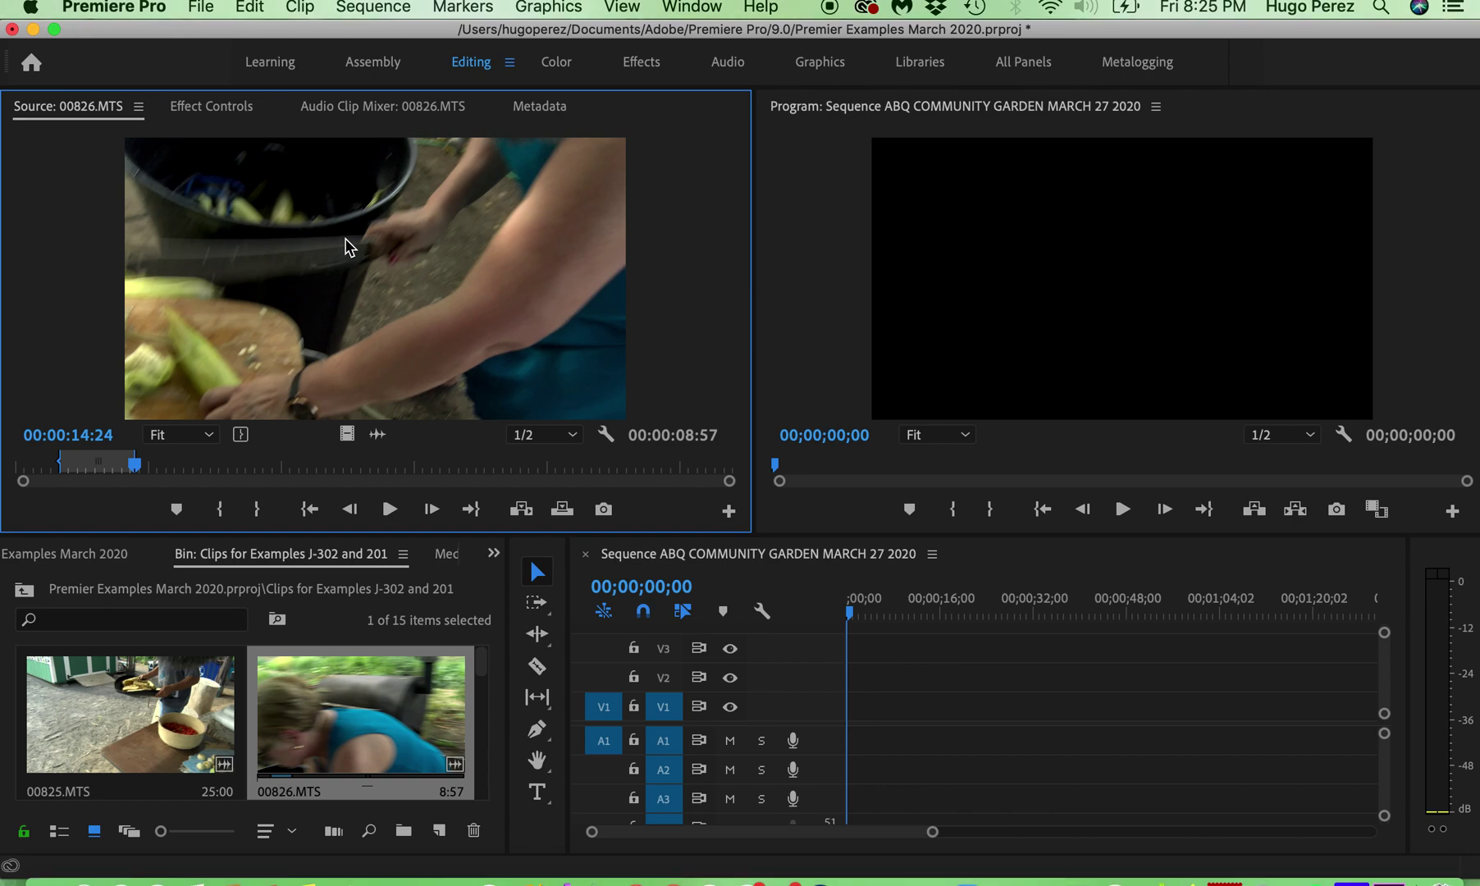
# Place the marked section of 00826.MTS at the start of tracks V1 and A1, keeping the existing sequence settings
pyautogui.moveTo(398, 281); pyautogui.dragTo(846, 747)
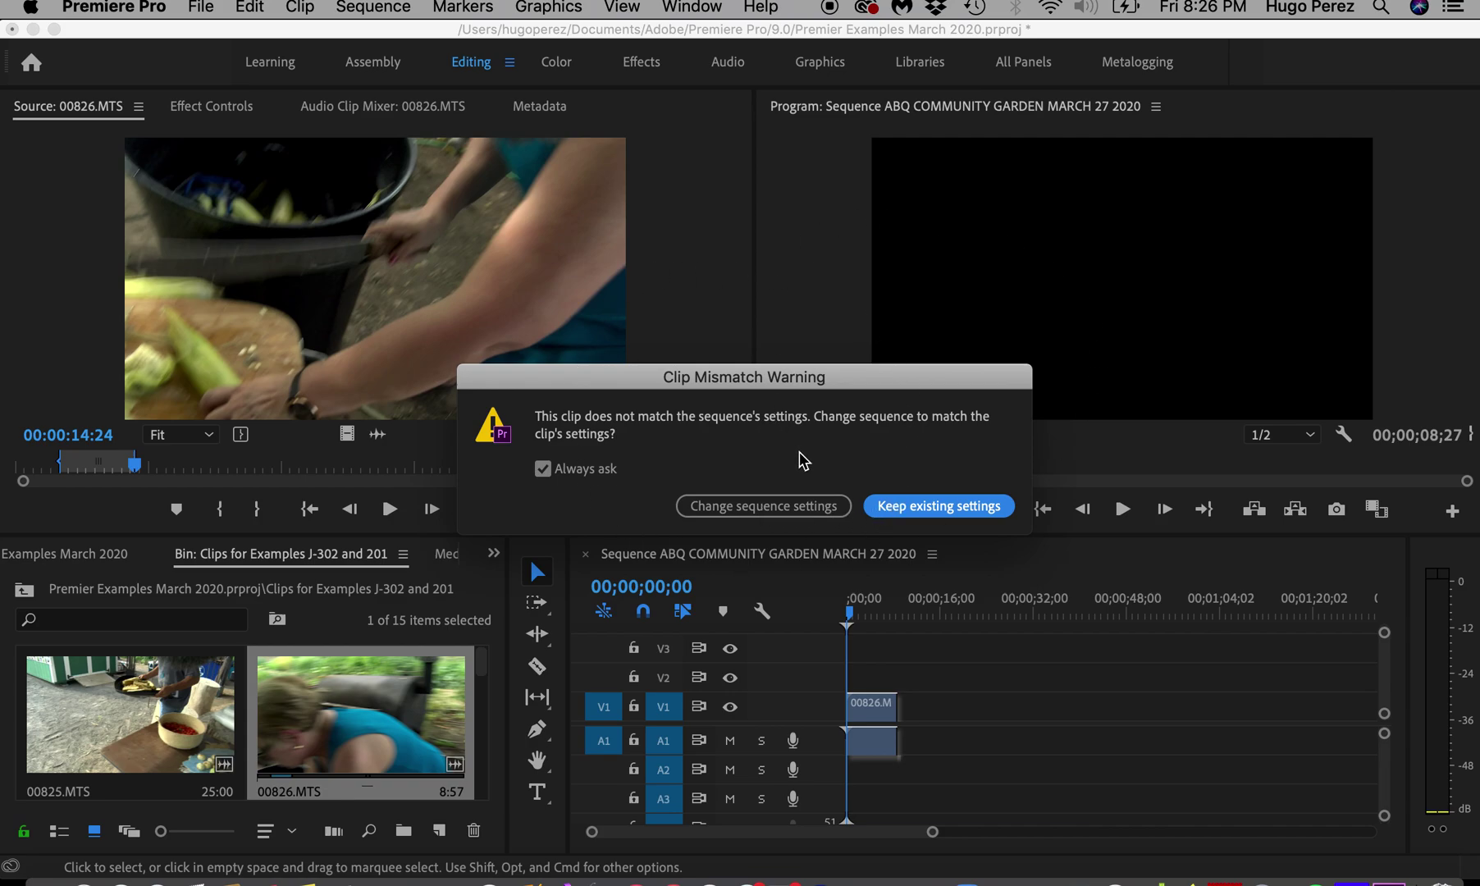
pyautogui.click(926, 507)
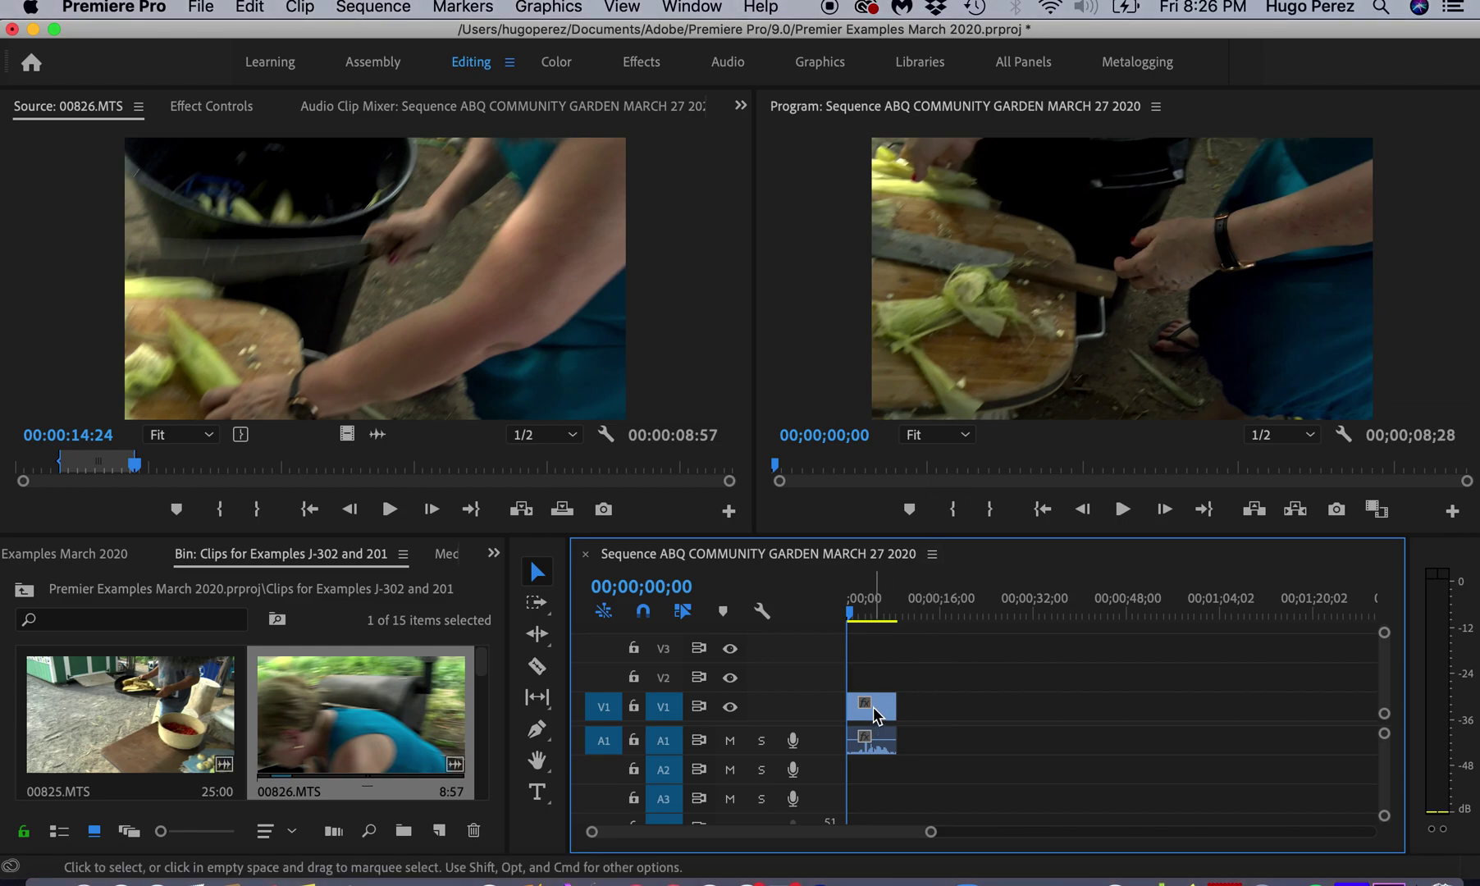
# Play the sequence to 00;00;07;09 and trim the end of clip 00826.MTS back to the playhead
pyautogui.press('space')
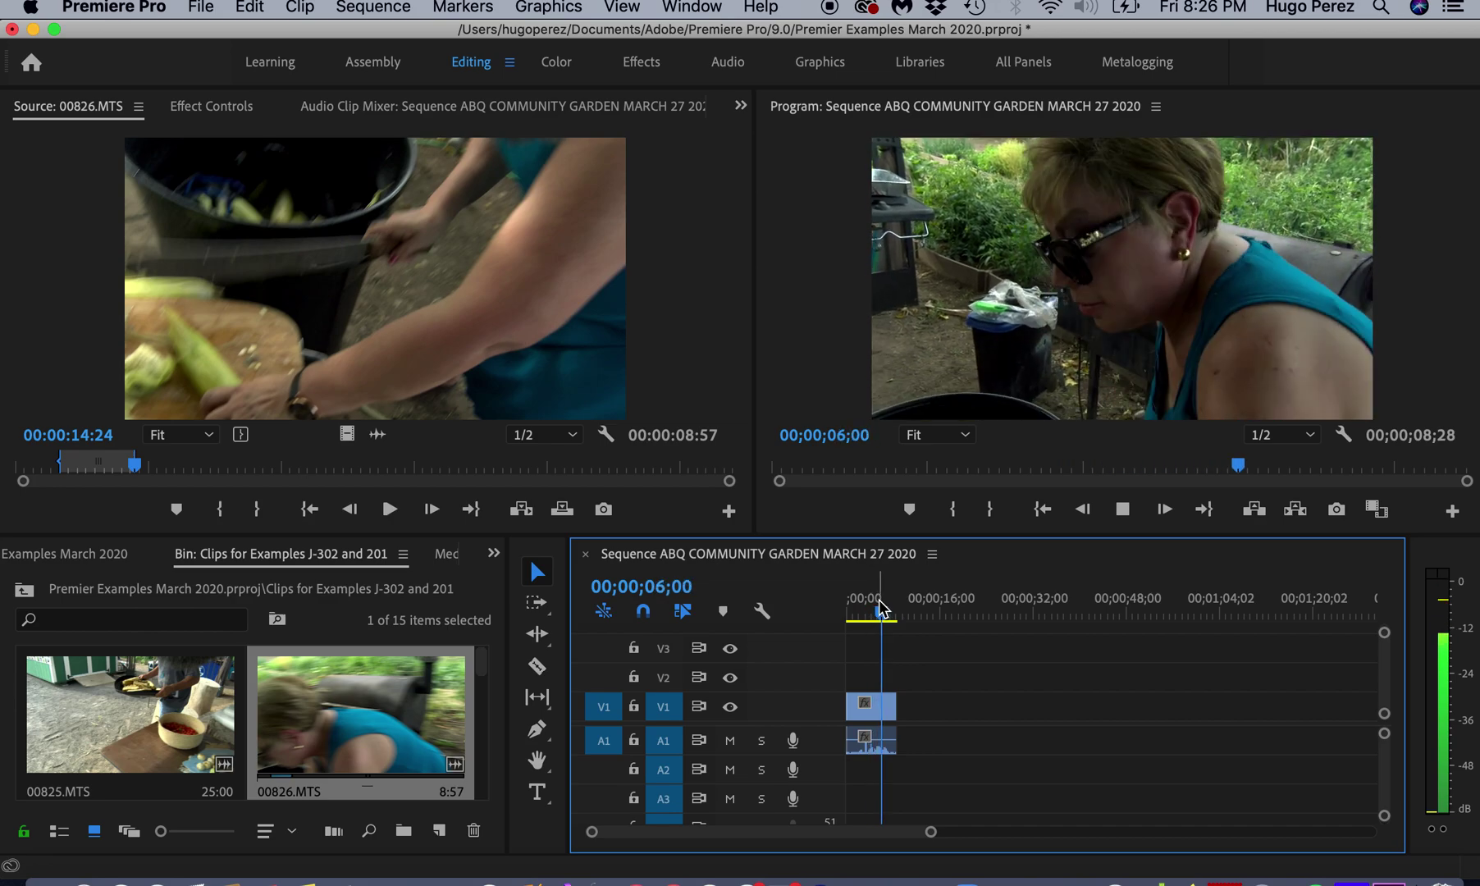
pyautogui.press('space')
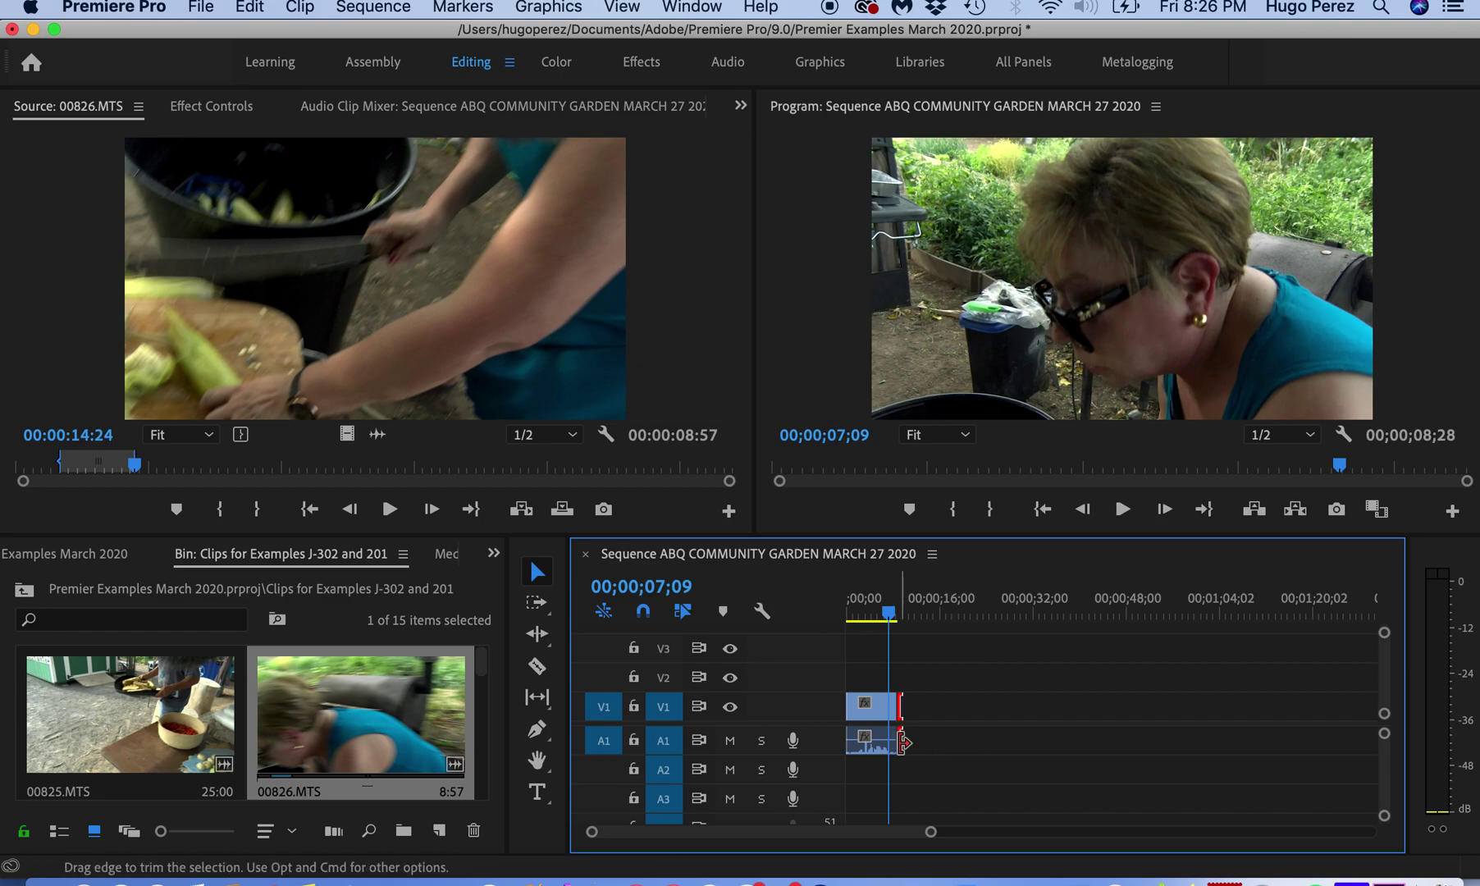
pyautogui.moveTo(903, 743); pyautogui.dragTo(887, 707)
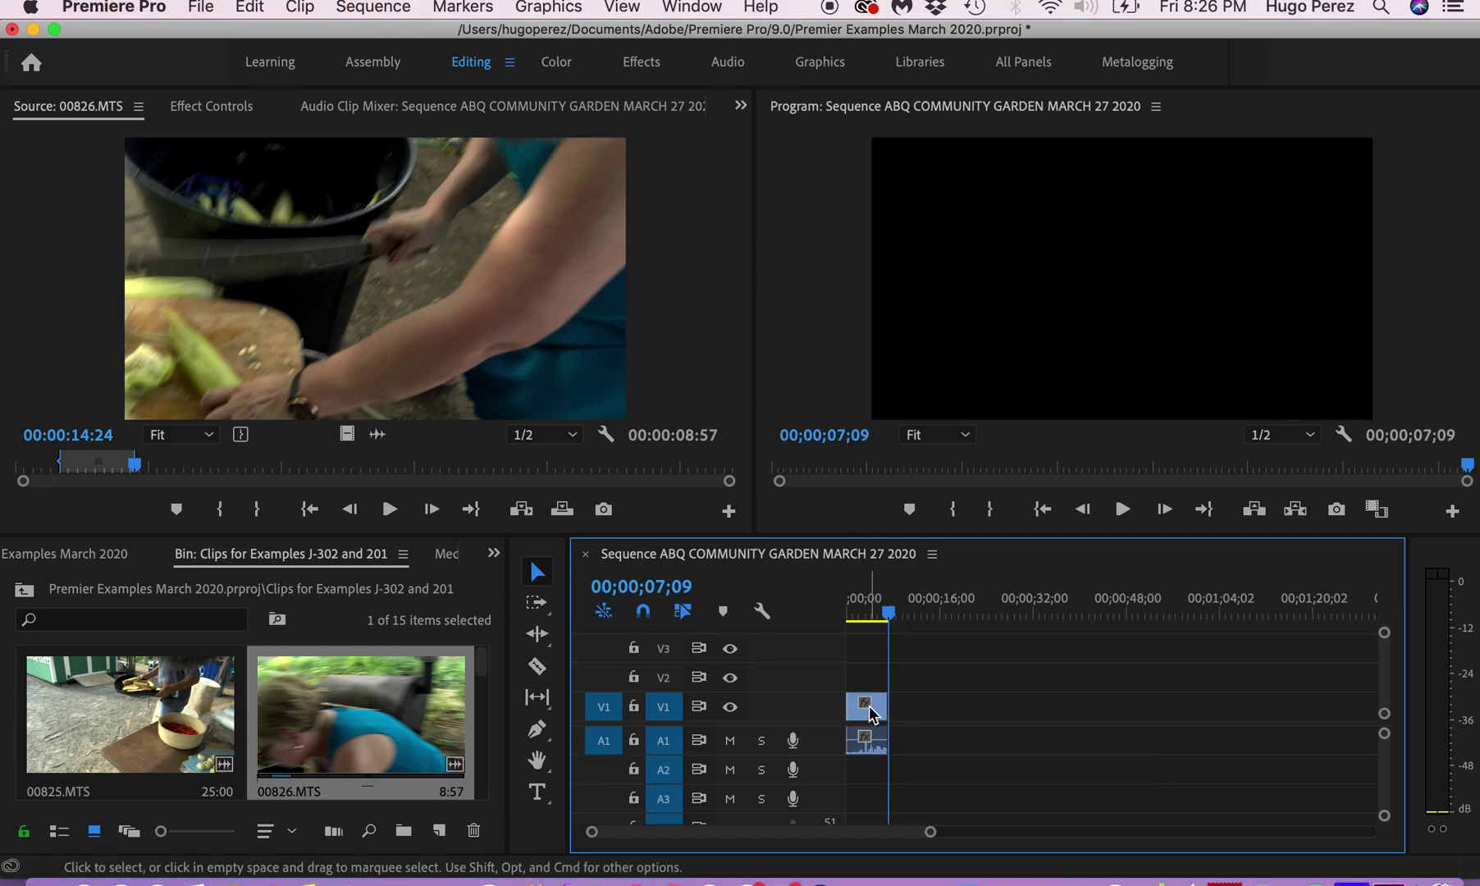
# Extend the end of clip 00826.MTS in the timeline to 00;00;13;09, and trim it back to 00;00;08;27
pyautogui.click(883, 706)
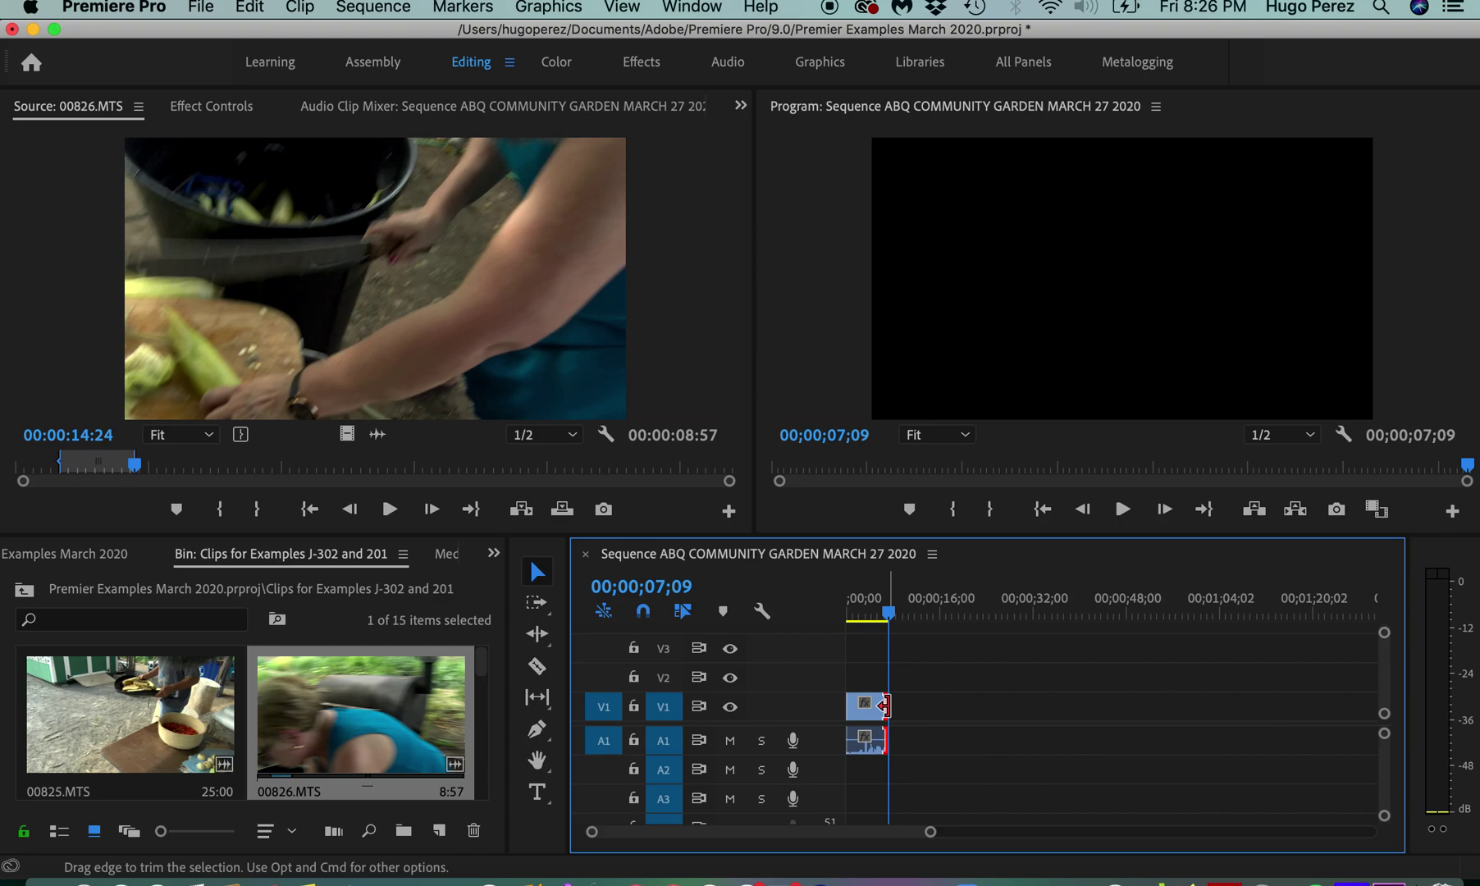
pyautogui.moveTo(884, 705); pyautogui.dragTo(920, 707)
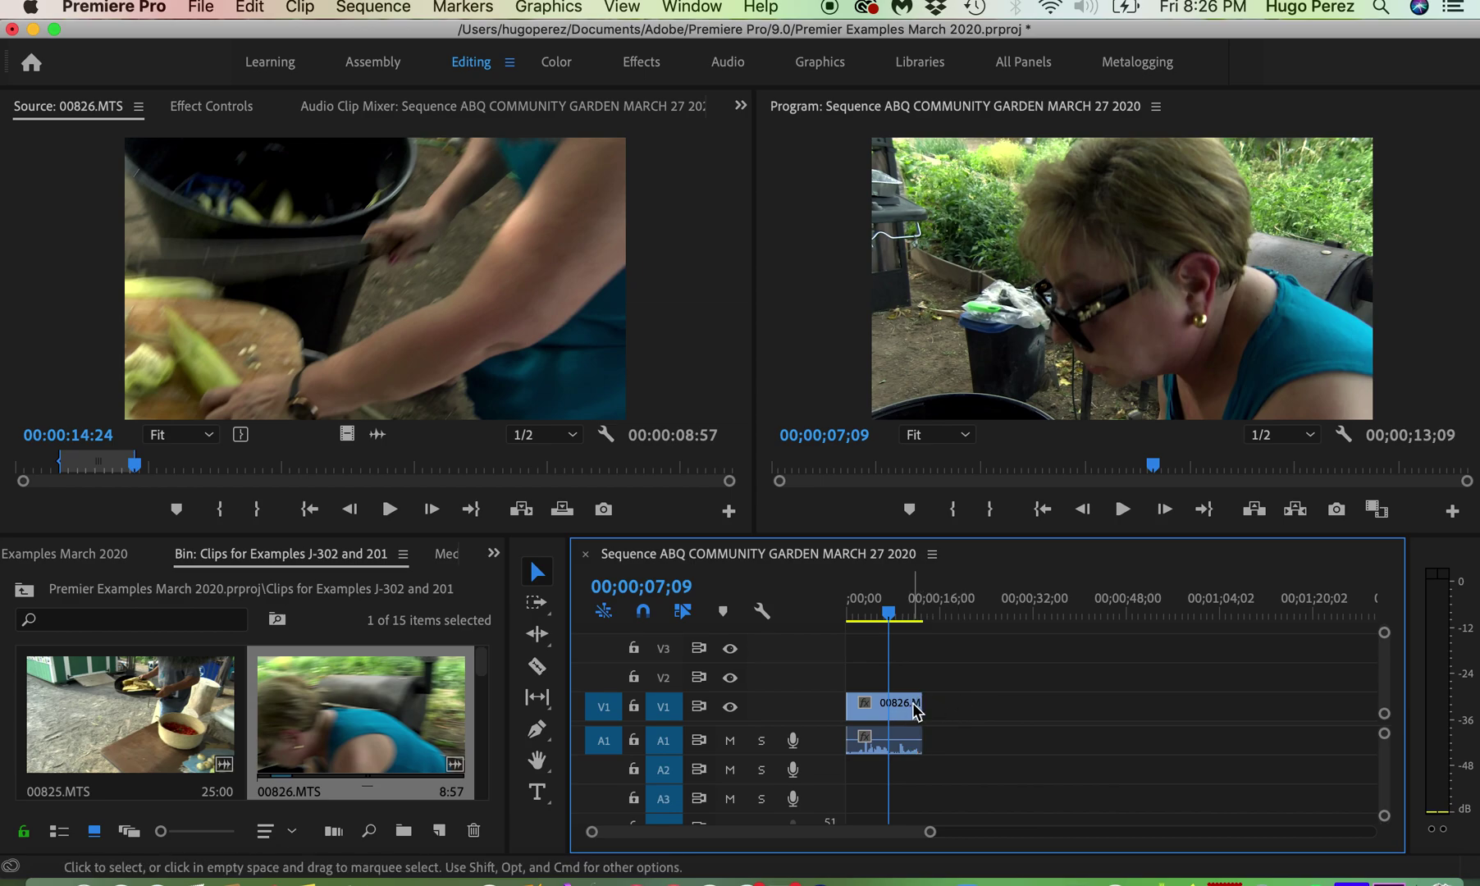
pyautogui.moveTo(919, 704); pyautogui.dragTo(894, 714)
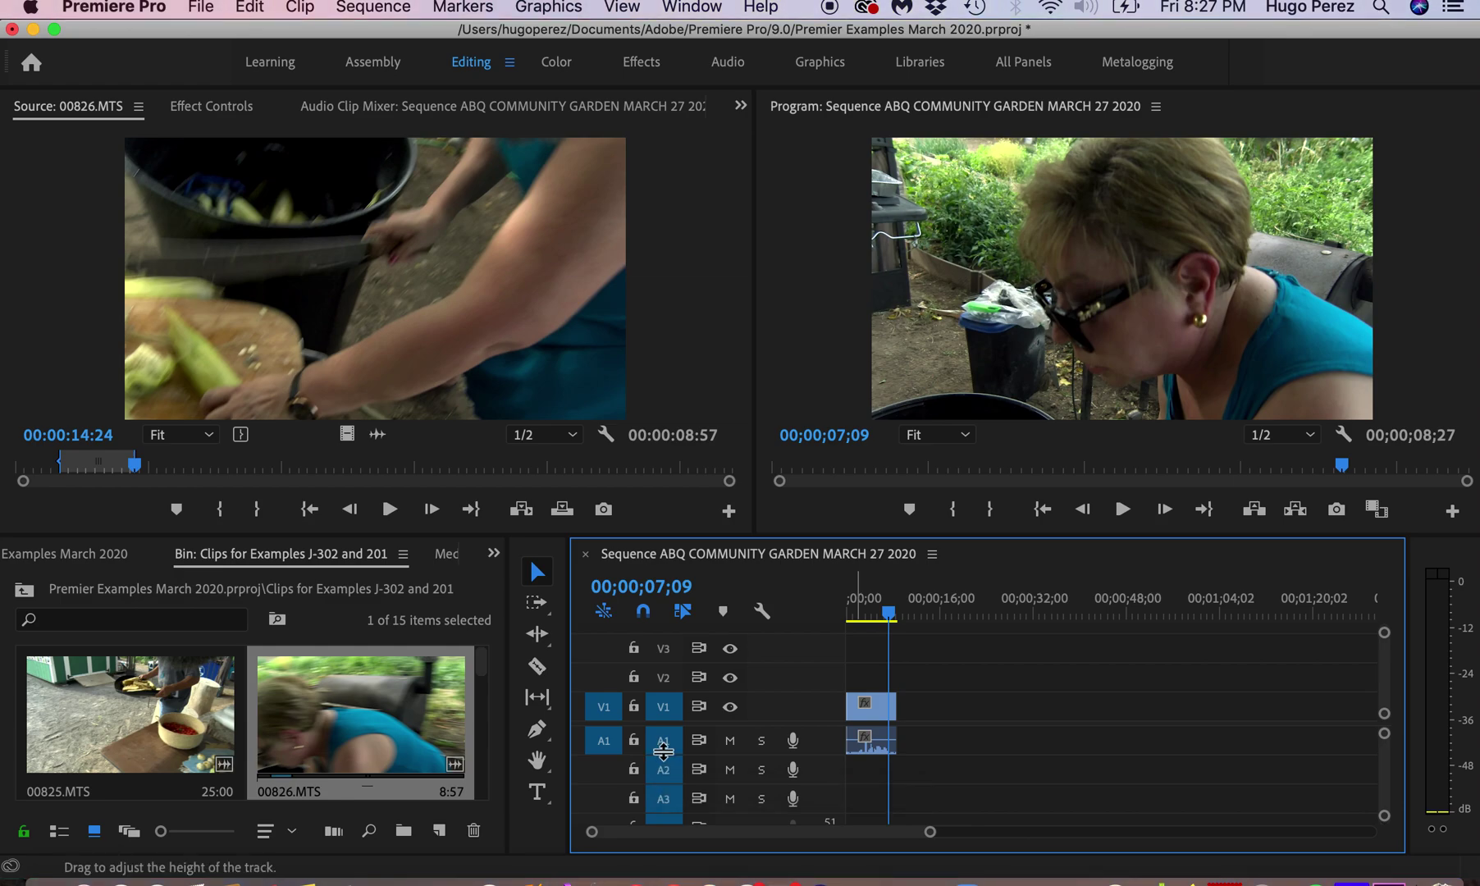
# Increase the height of track Audio 1 and slightly lower the volume line of the 00826.MTS audio
pyautogui.moveTo(663, 750); pyautogui.dragTo(663, 751)
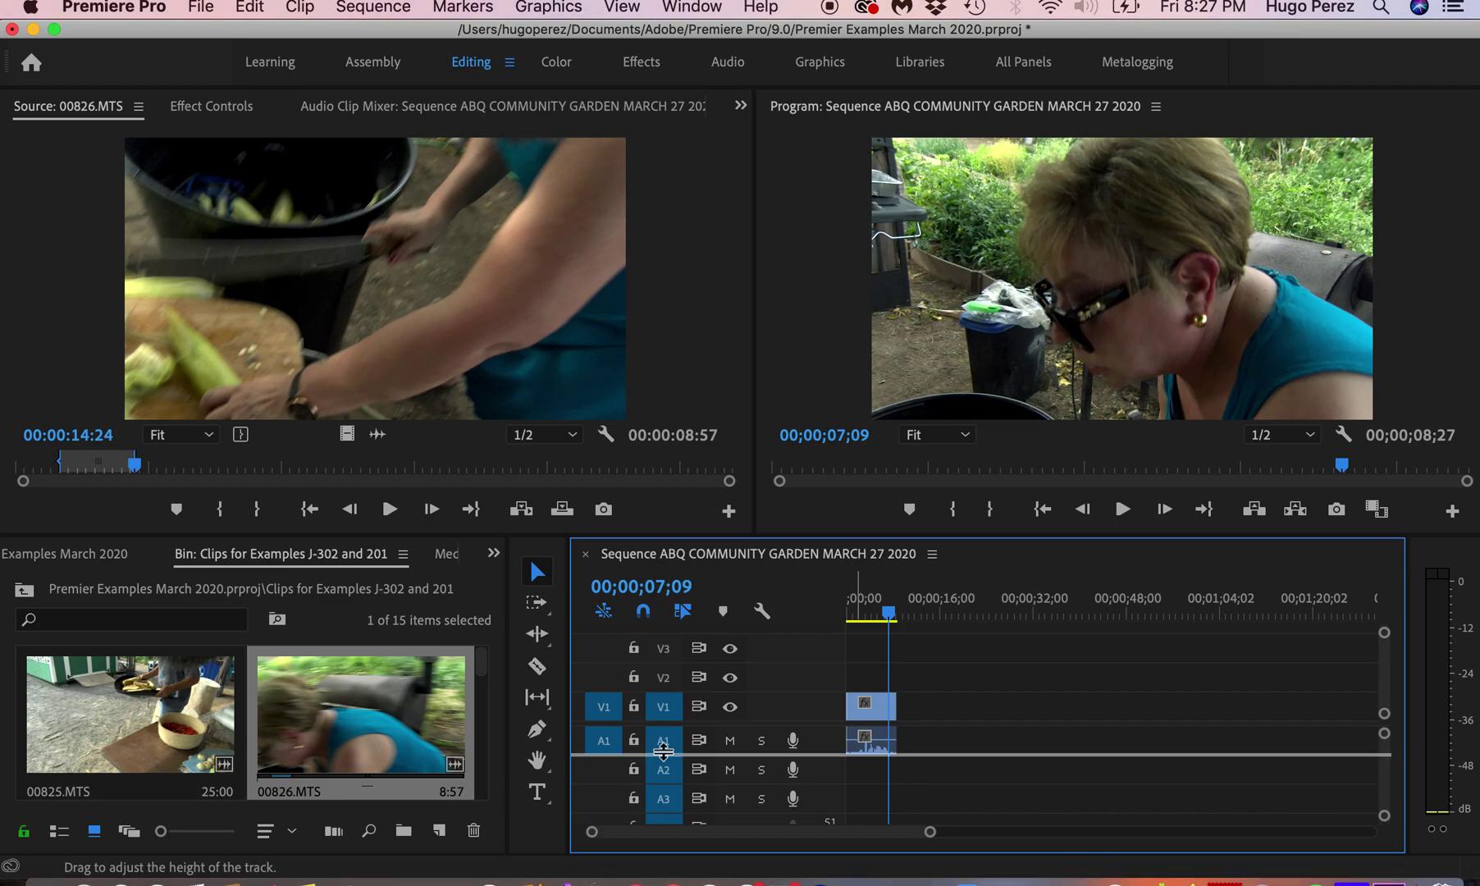
pyautogui.moveTo(663, 752); pyautogui.dragTo(660, 788)
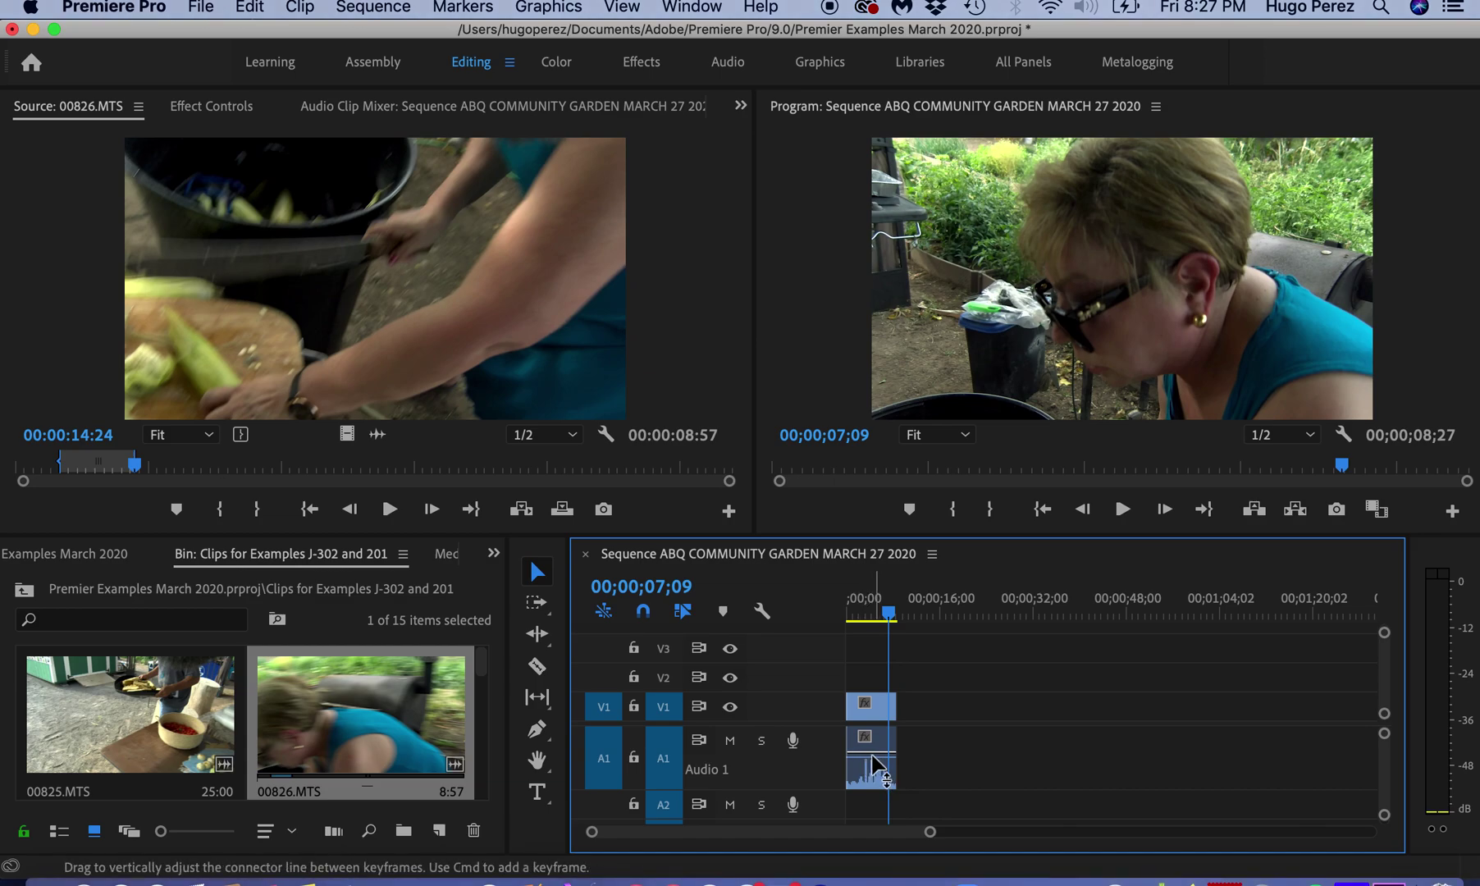
pyautogui.moveTo(868, 752); pyautogui.dragTo(872, 762)
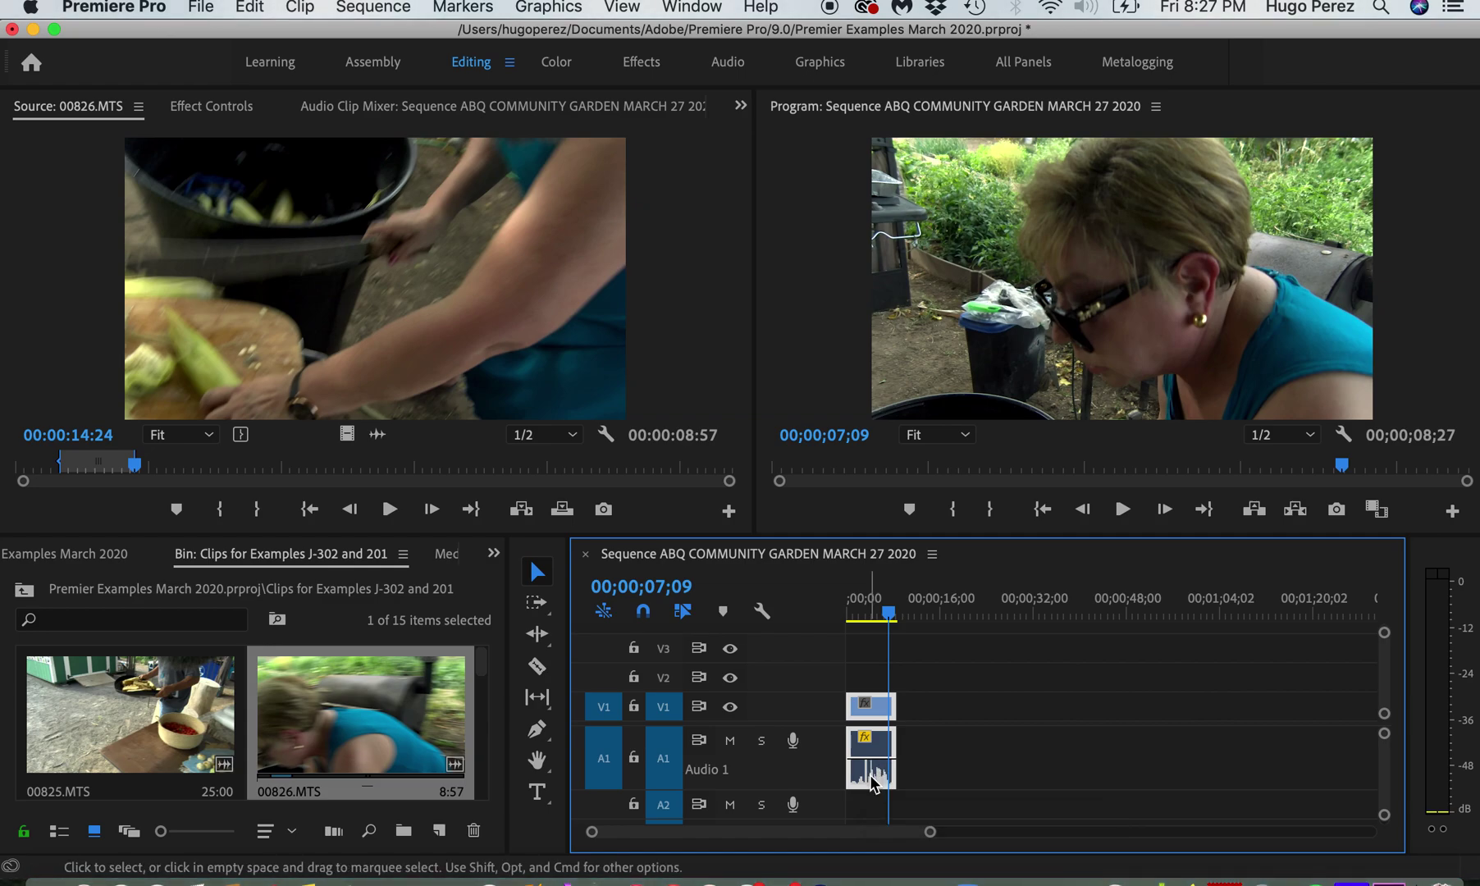
# Move the audio of clip 00826.MTS from track A1 to A2, and scrub the sequence to 00;00;08;18 and back to the start
pyautogui.moveTo(868, 781); pyautogui.dragTo(870, 804)
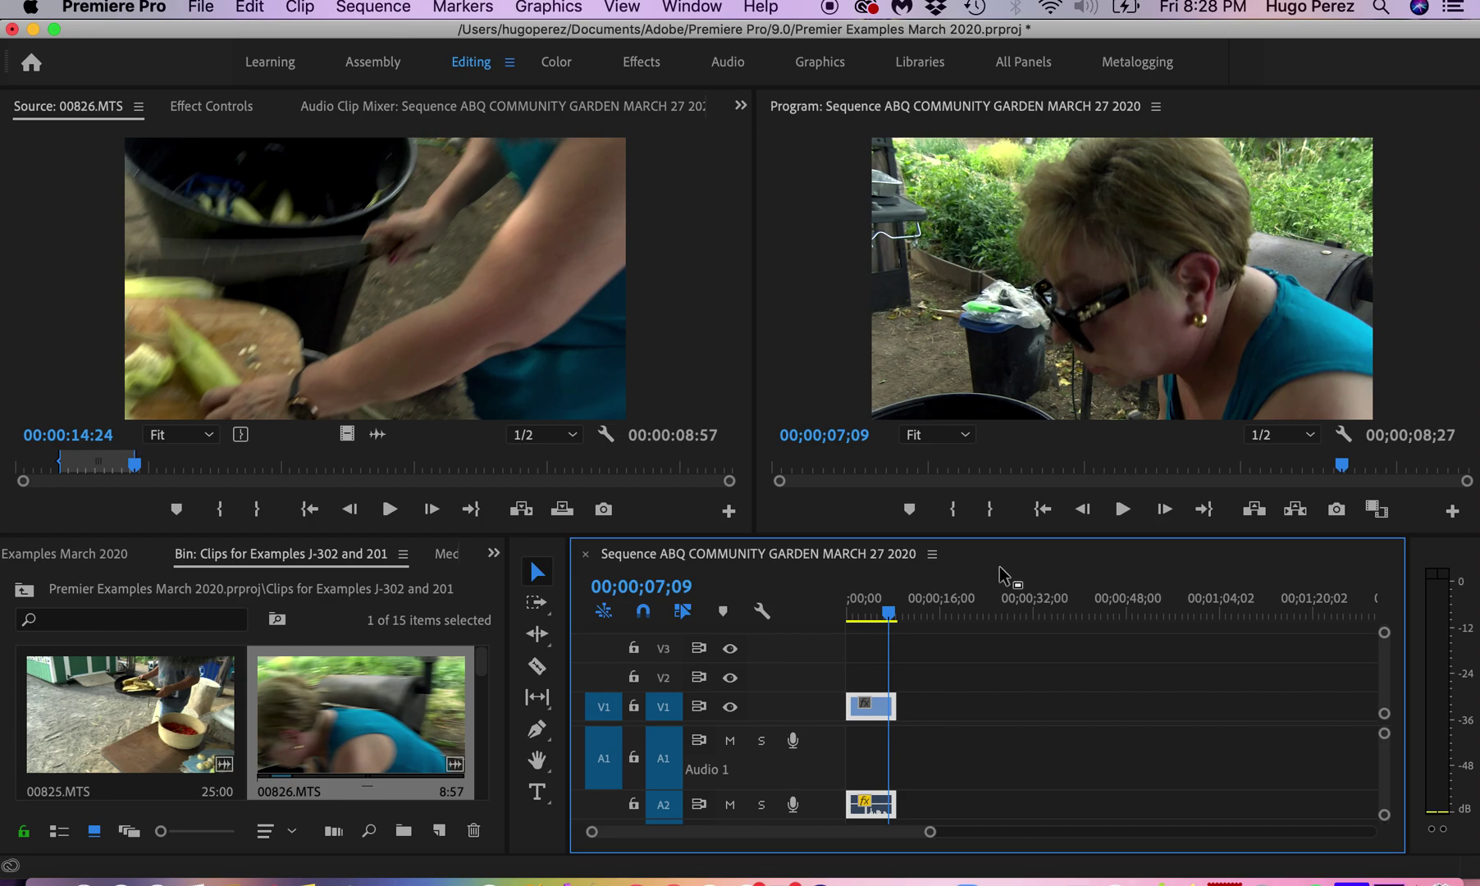
pyautogui.moveTo(888, 611); pyautogui.dragTo(833, 624)
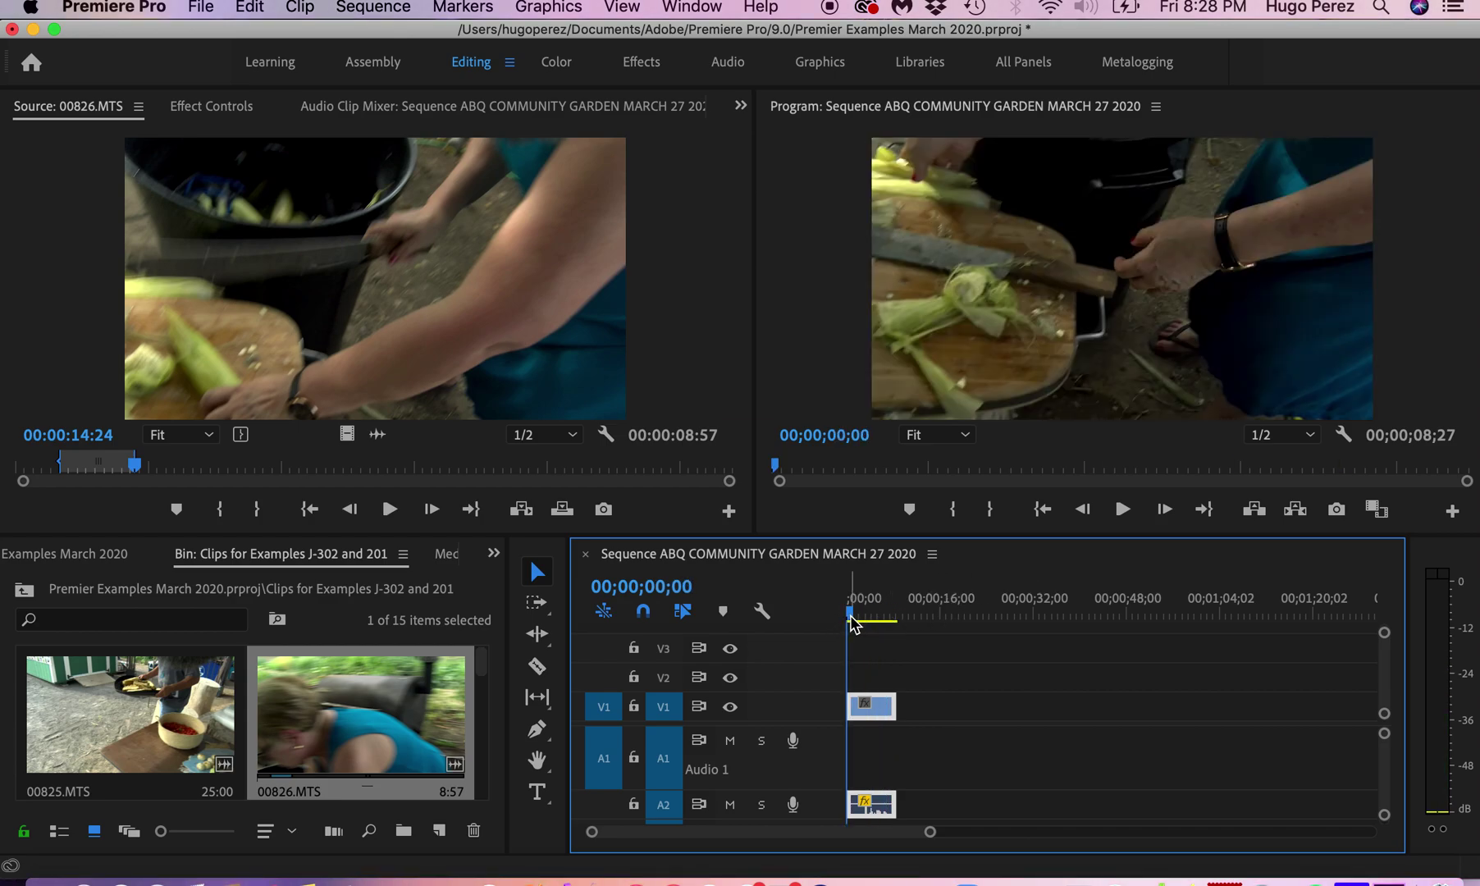
pyautogui.moveTo(853, 617); pyautogui.dragTo(899, 612)
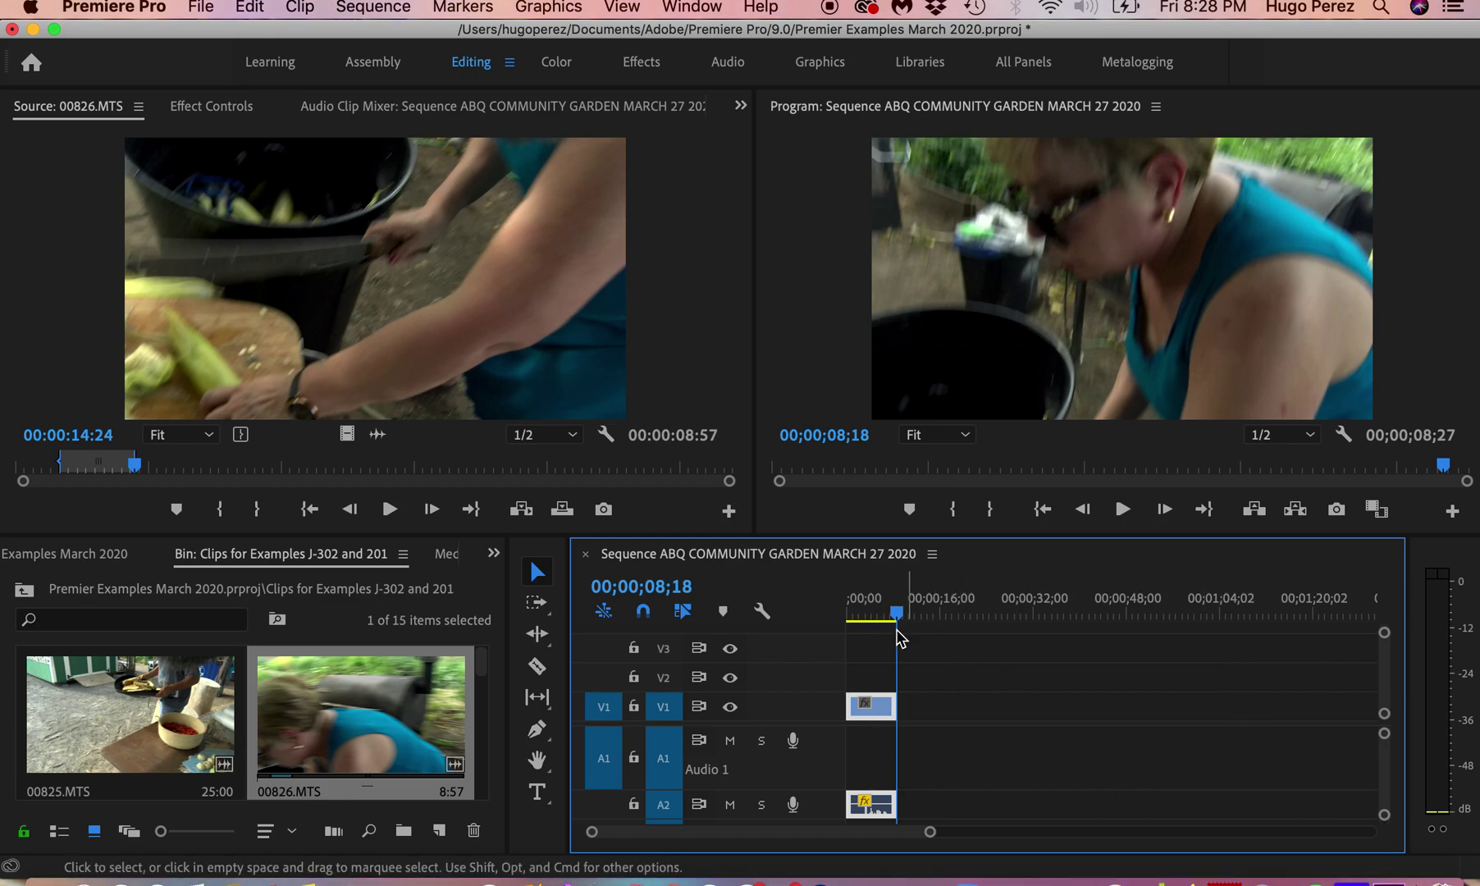
pyautogui.moveTo(899, 616); pyautogui.dragTo(797, 613)
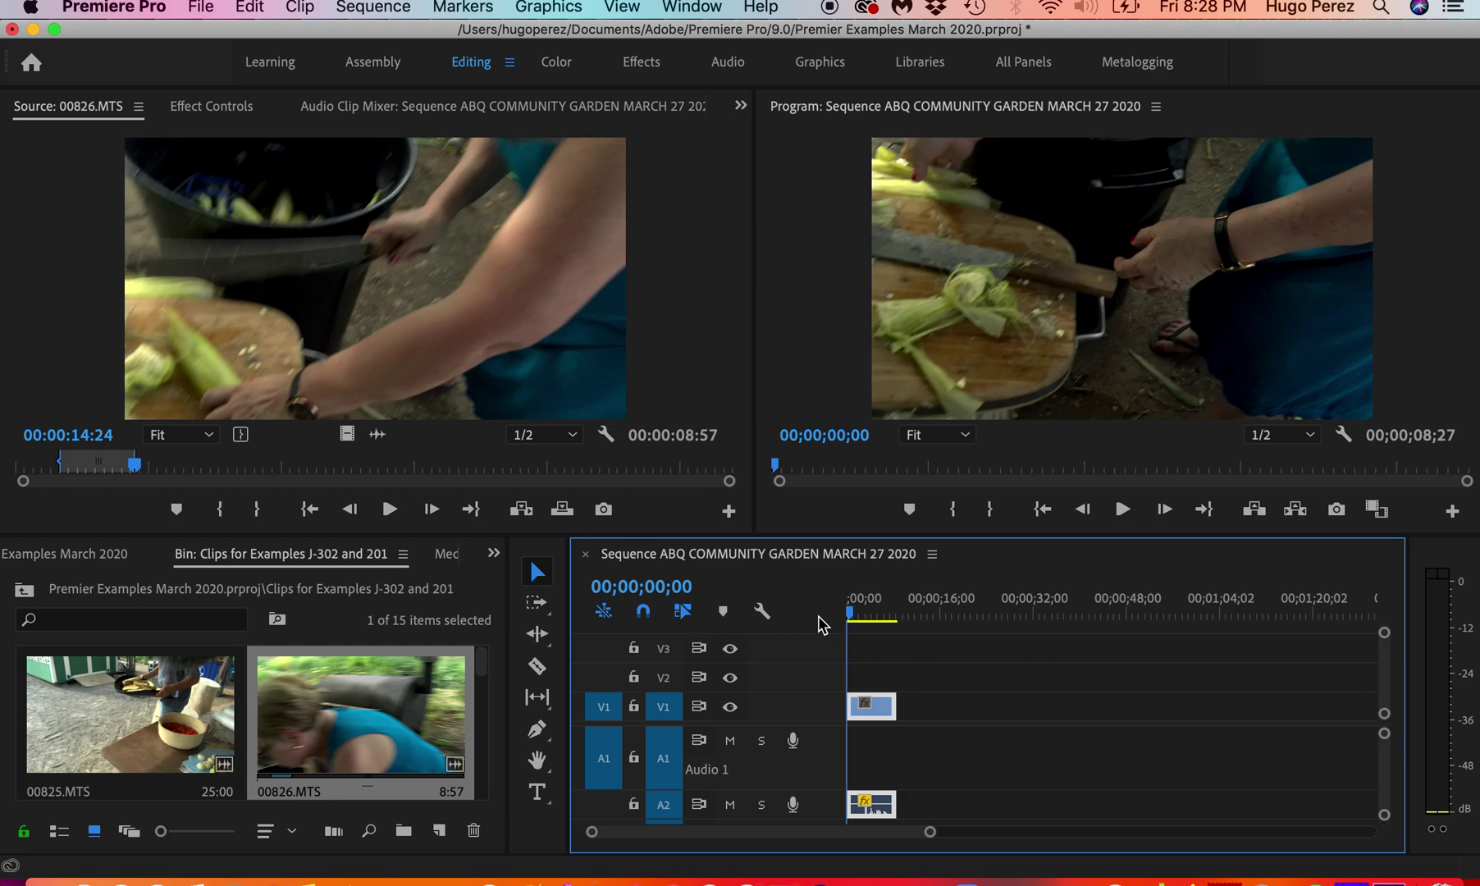
# Play the sequence from start to end, and review it again up to 00;00;03;24 before returning to the beginning
pyautogui.press('space')
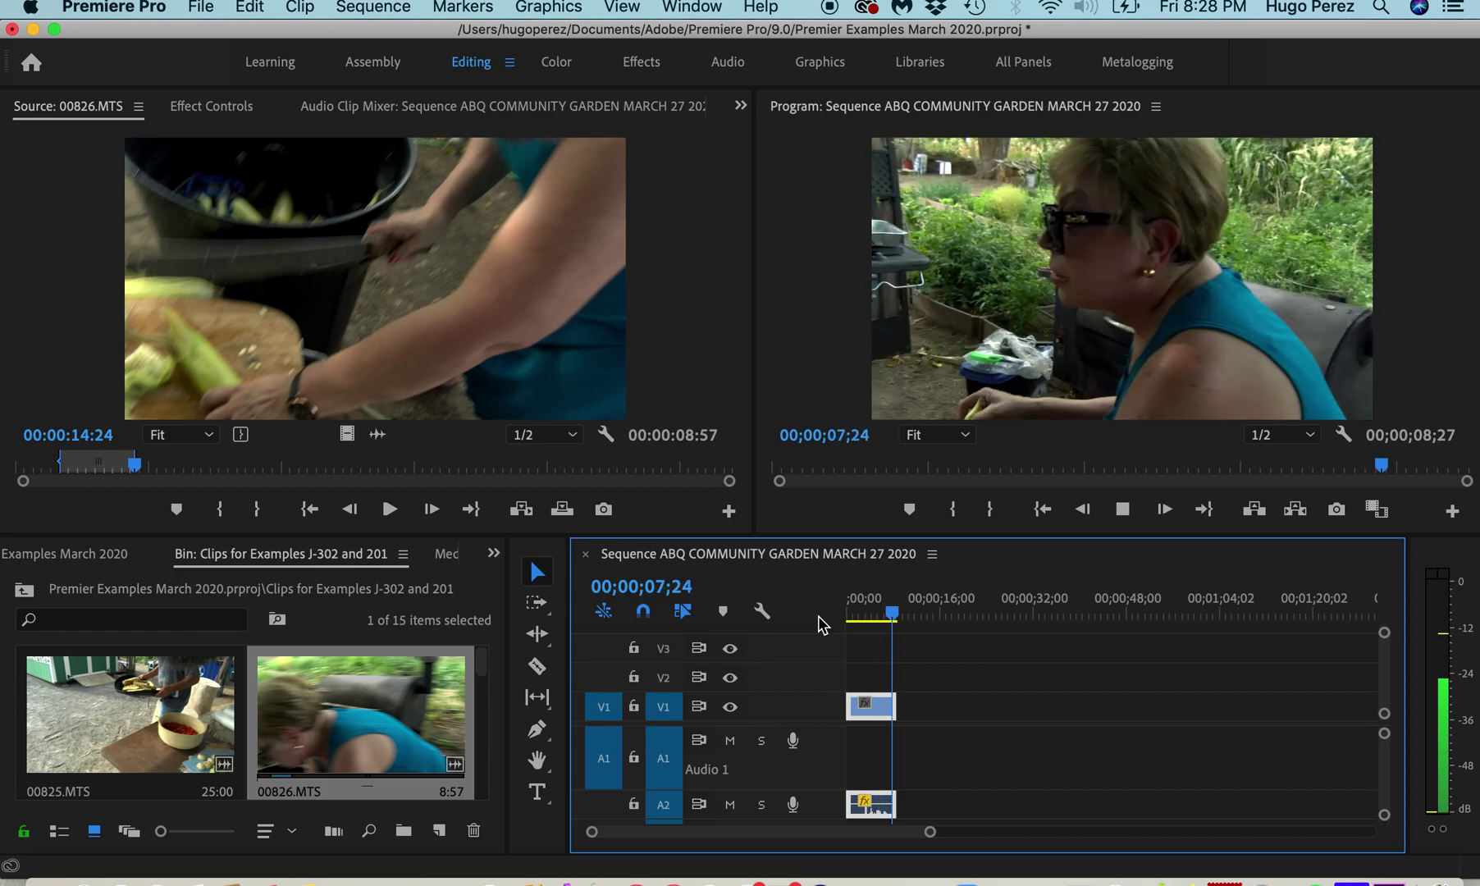
pyautogui.press('space')
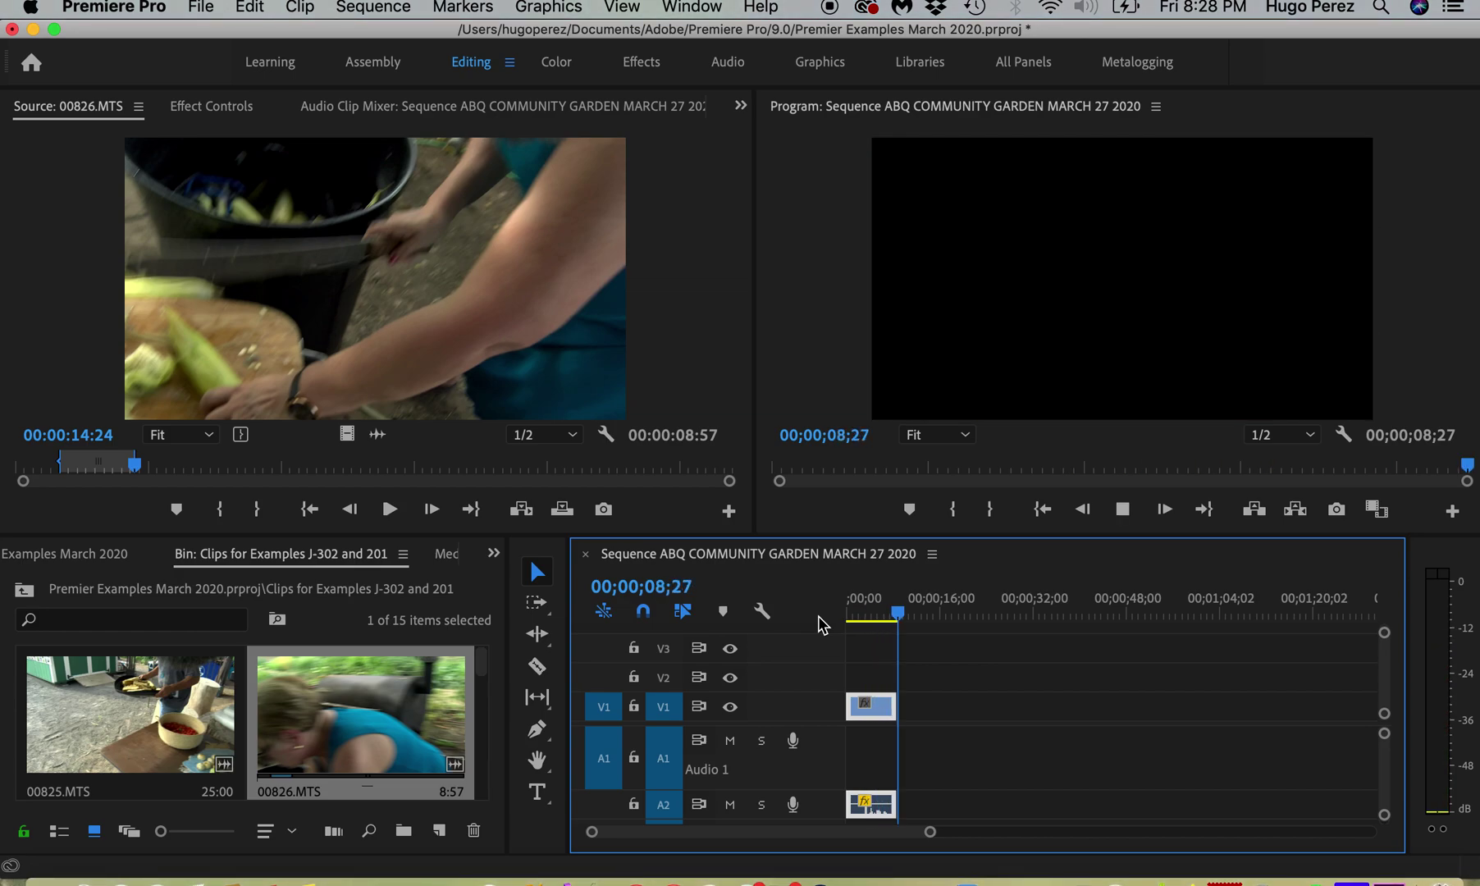
pyautogui.press('Home')
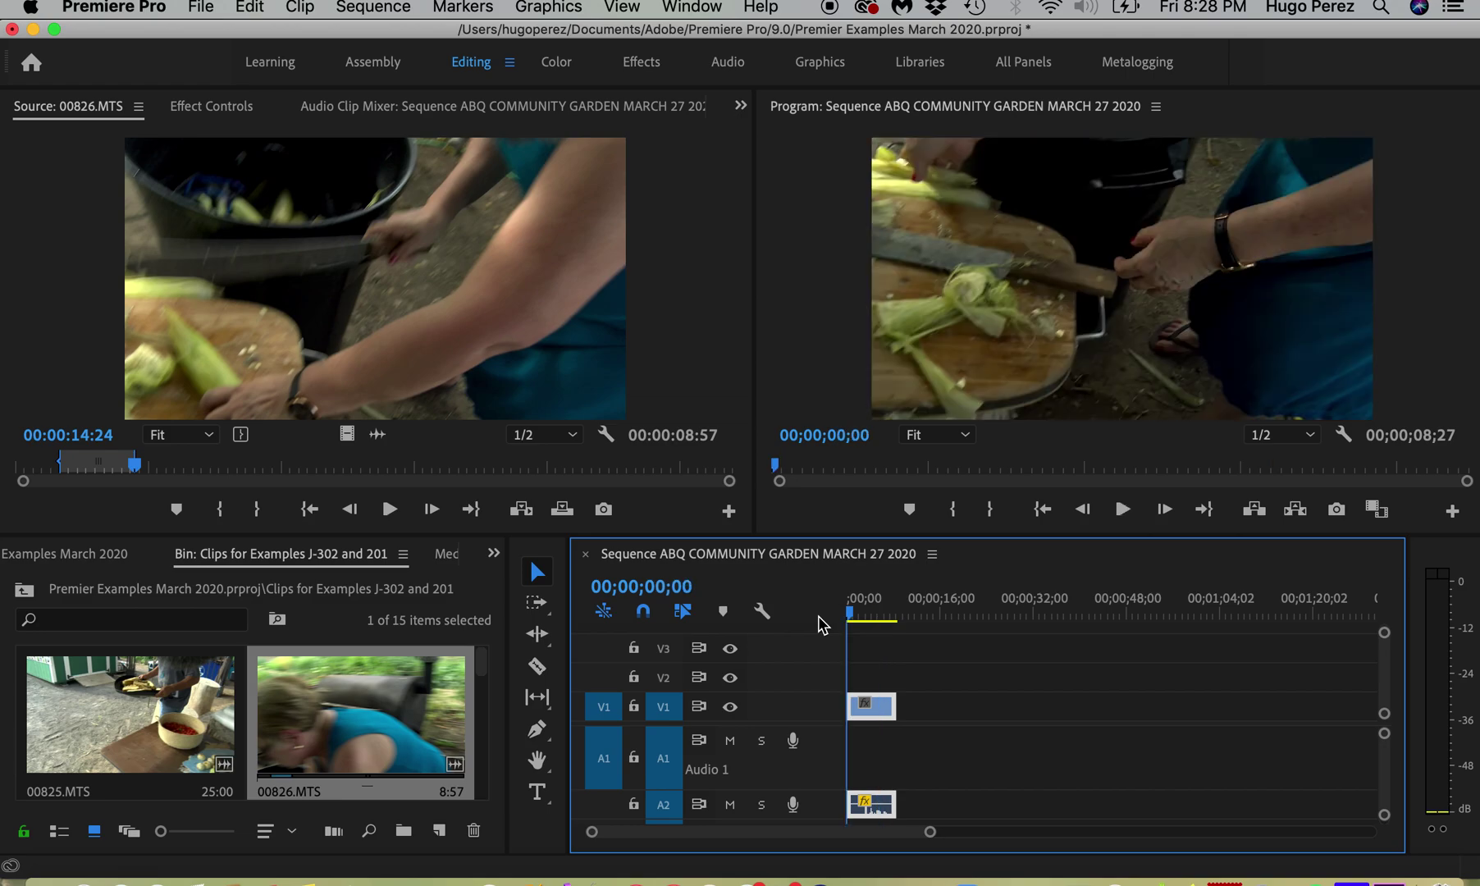
pyautogui.moveTo(850, 614); pyautogui.dragTo(871, 620)
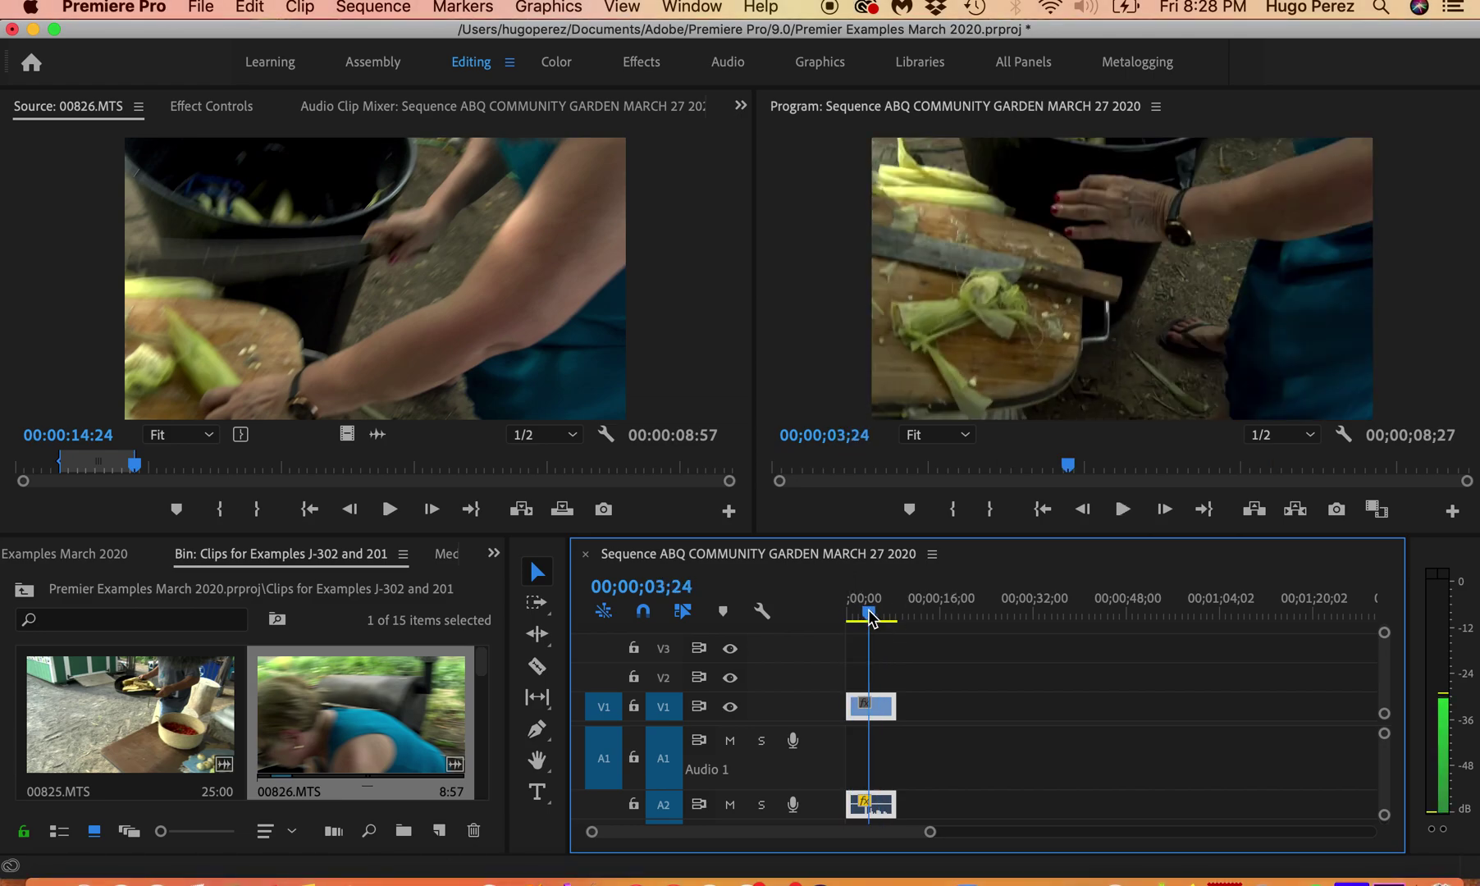
pyautogui.press('space')
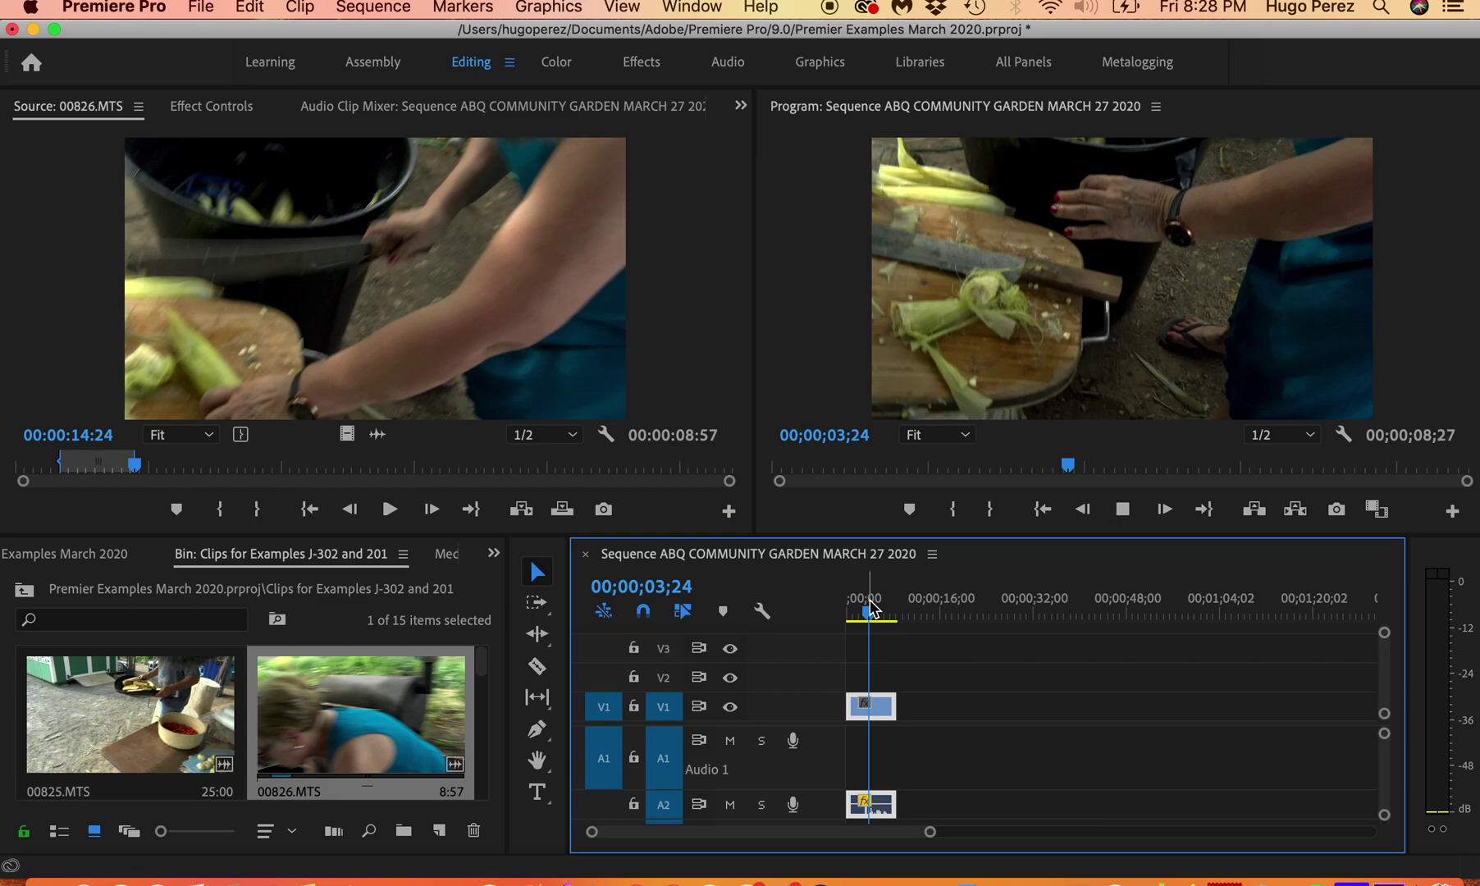
pyautogui.press('j')
pyautogui.press('j')
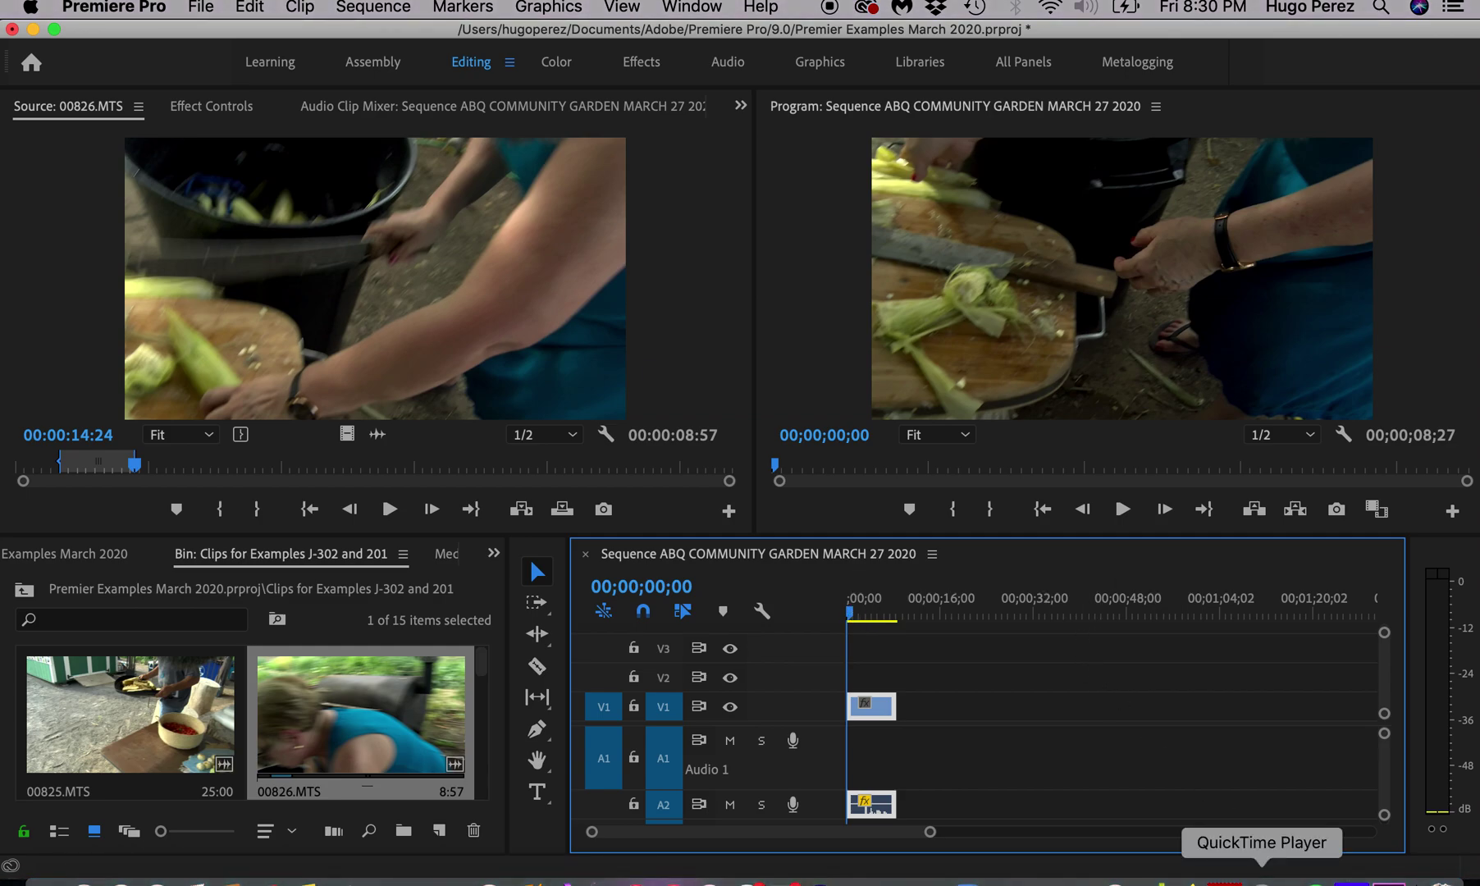
pyautogui.click(1262, 879)
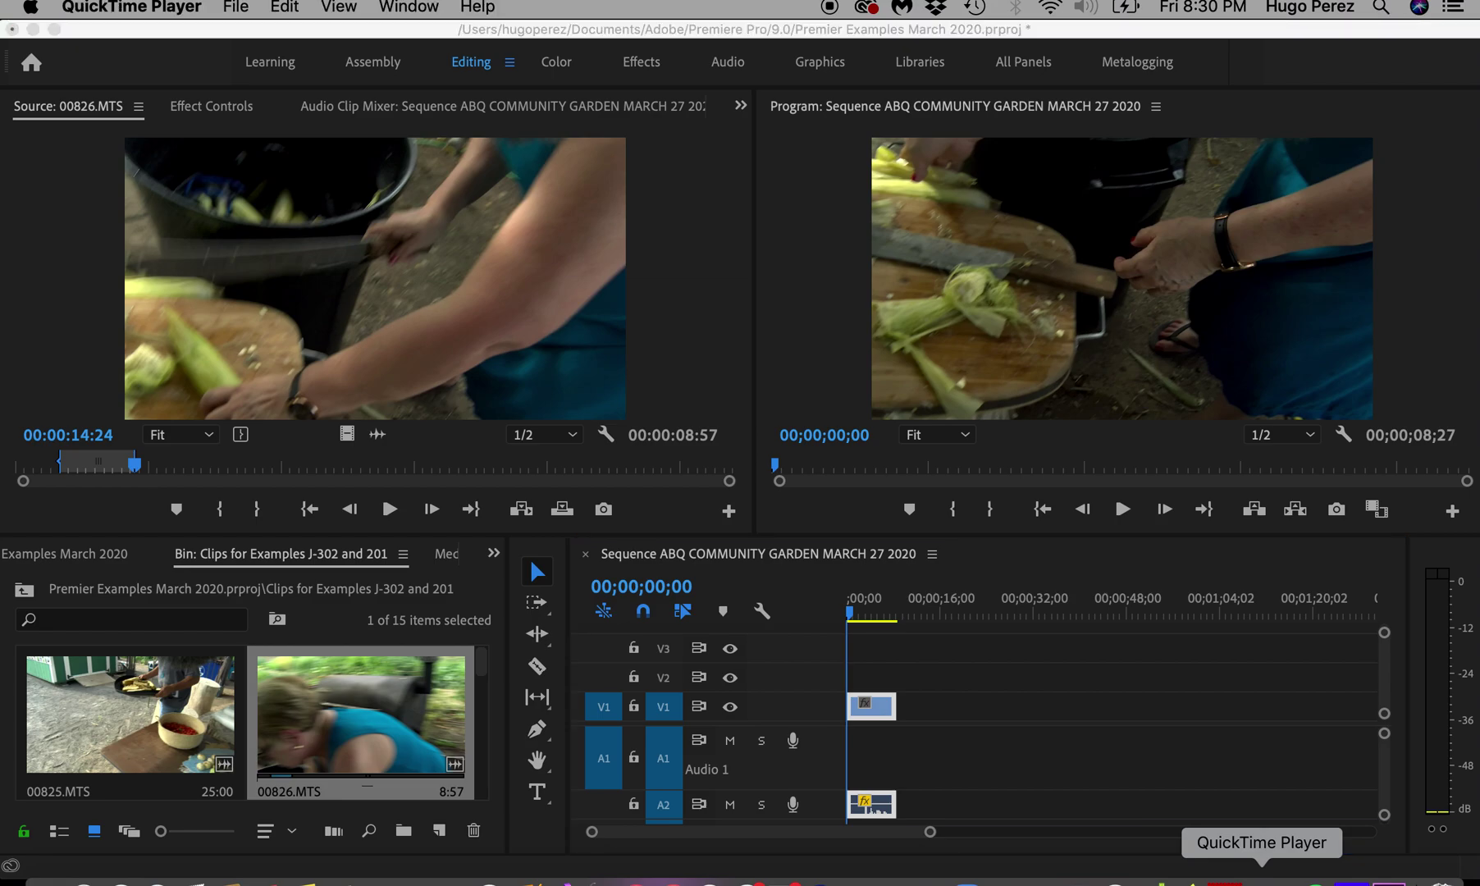
pyautogui.rightClick(1262, 881)
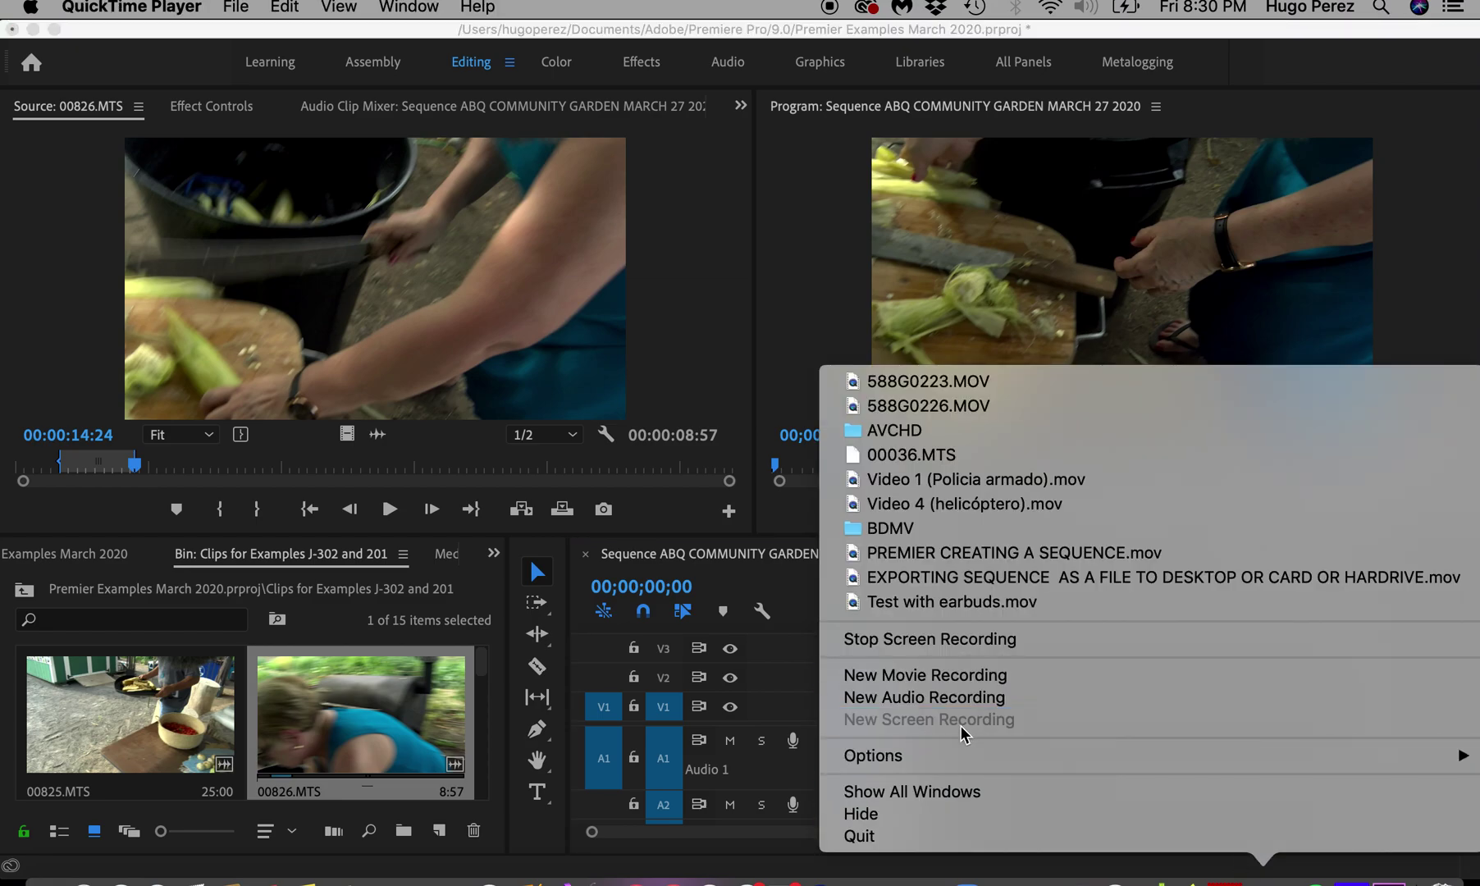